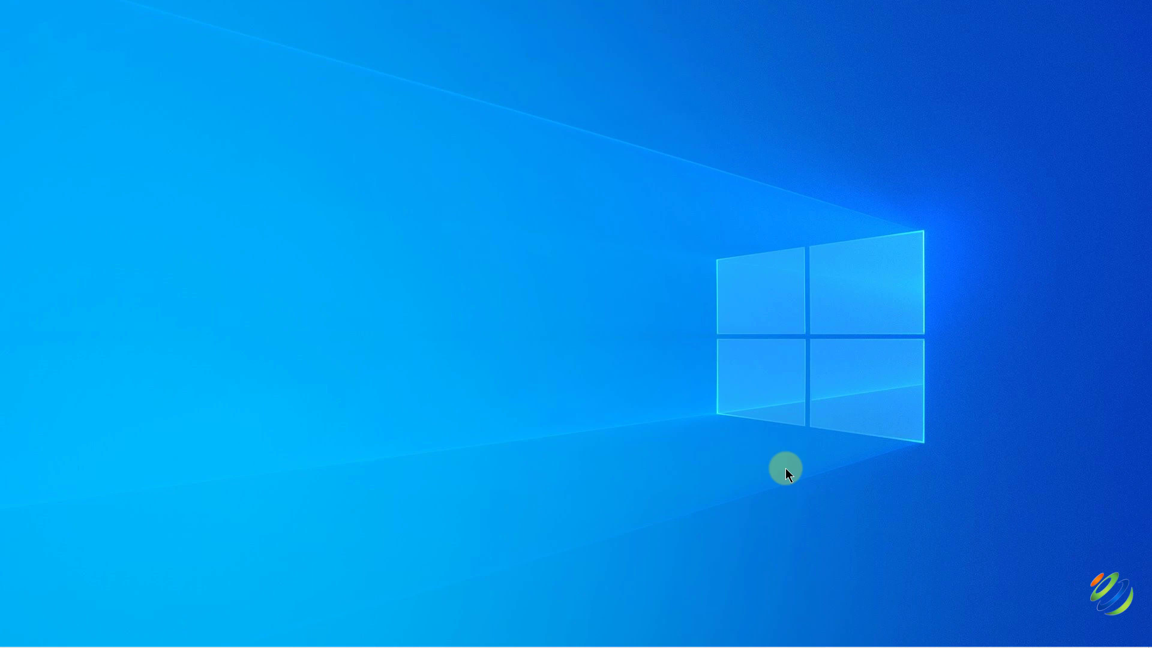
# Launch Microsoft Access by searching 'access' in the Start menu.
pyautogui.press('super')
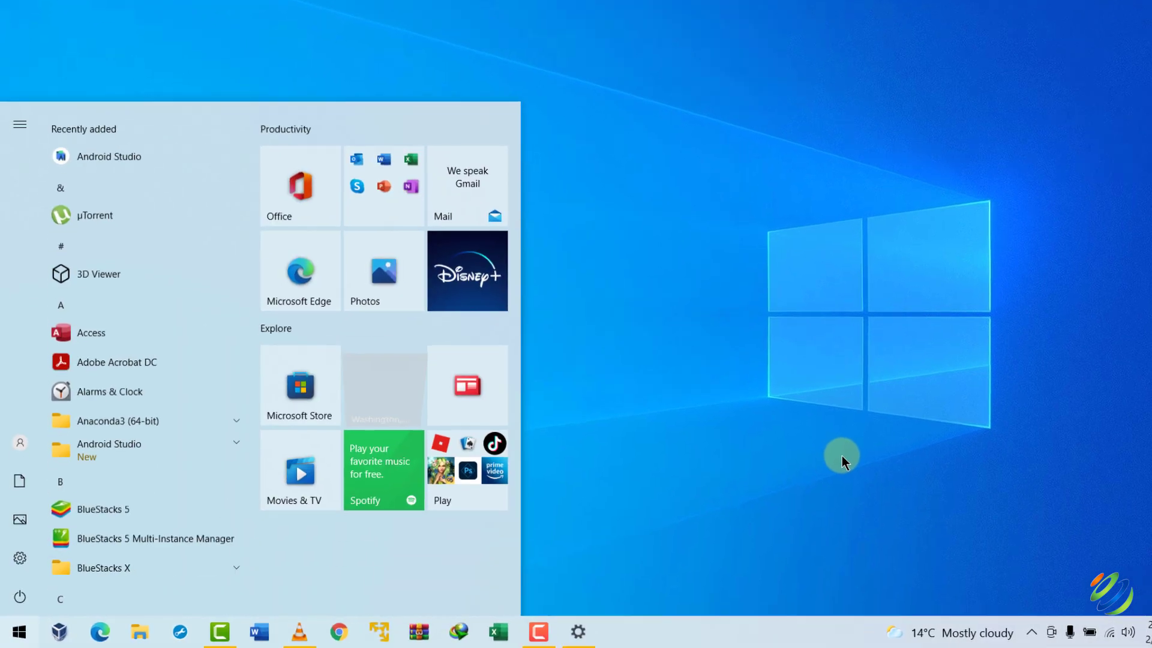
pyautogui.write('access')
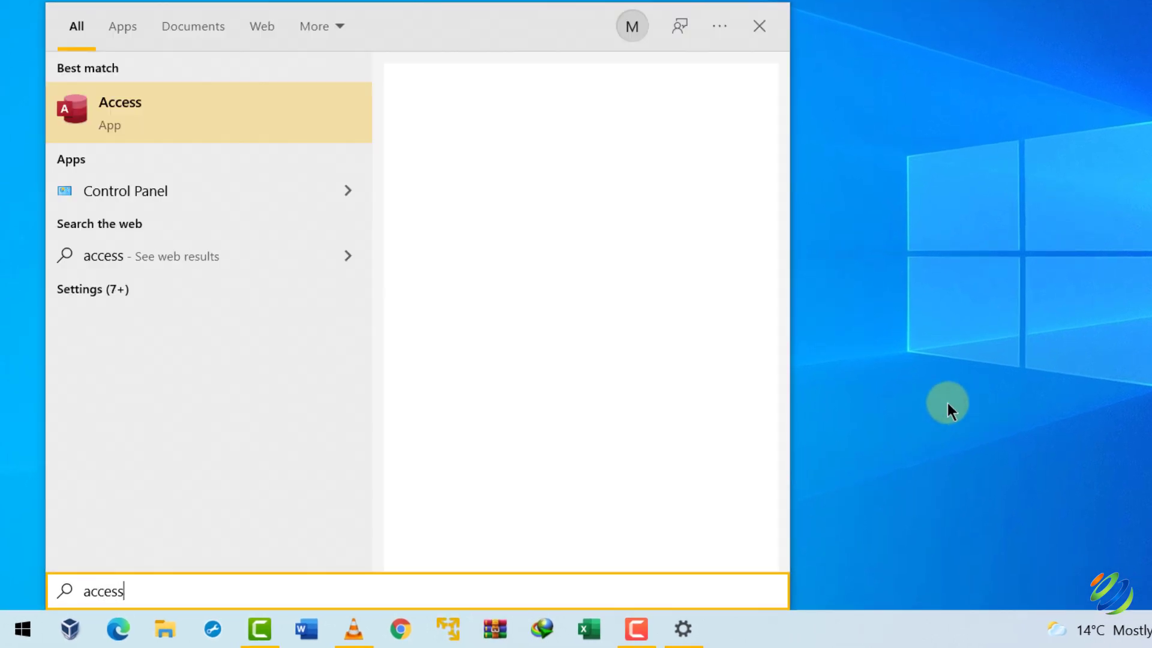
pyautogui.click(149, 102)
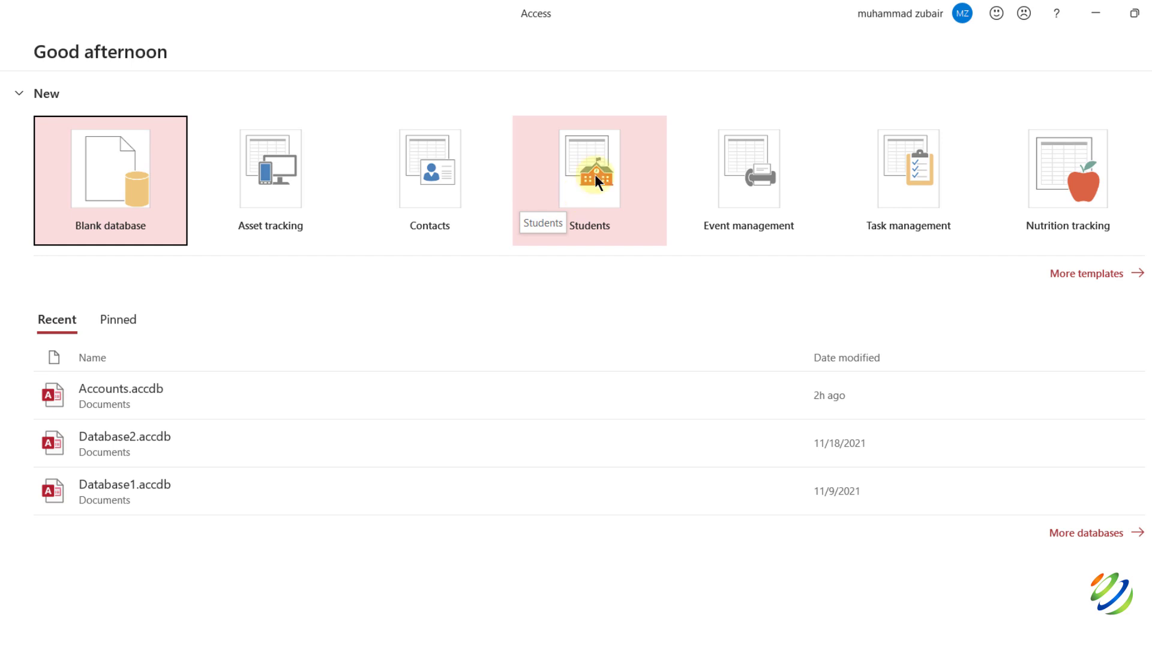
pyautogui.click(1114, 279)
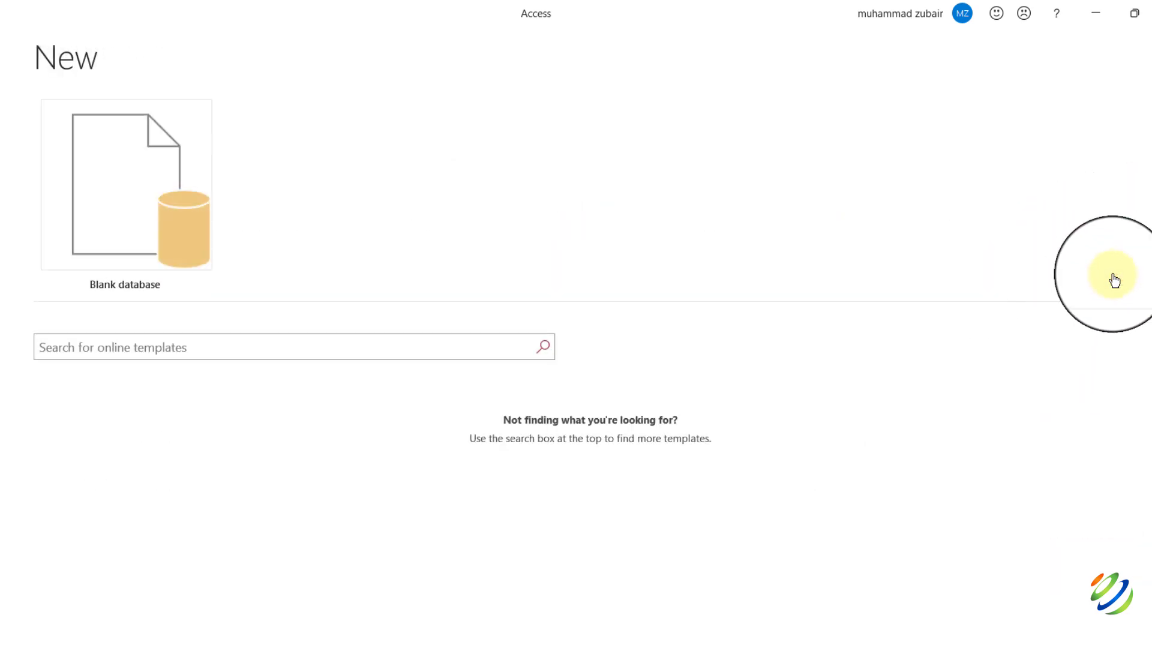
pyautogui.scroll(-4, 577, 410)
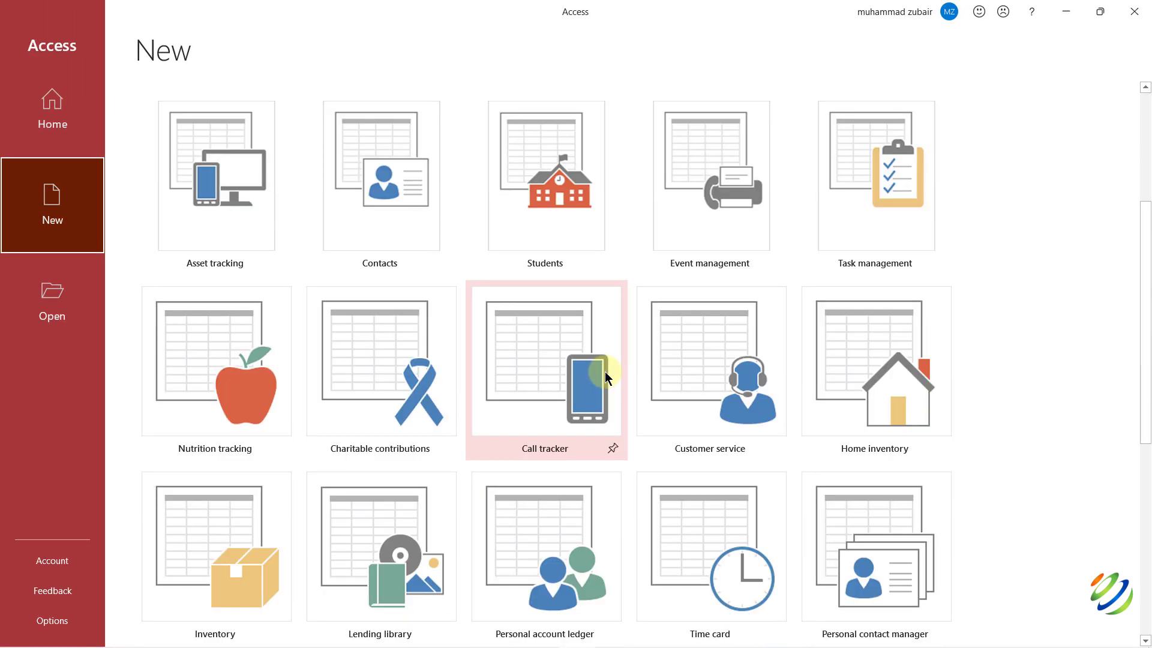
pyautogui.scroll(4, 605, 372)
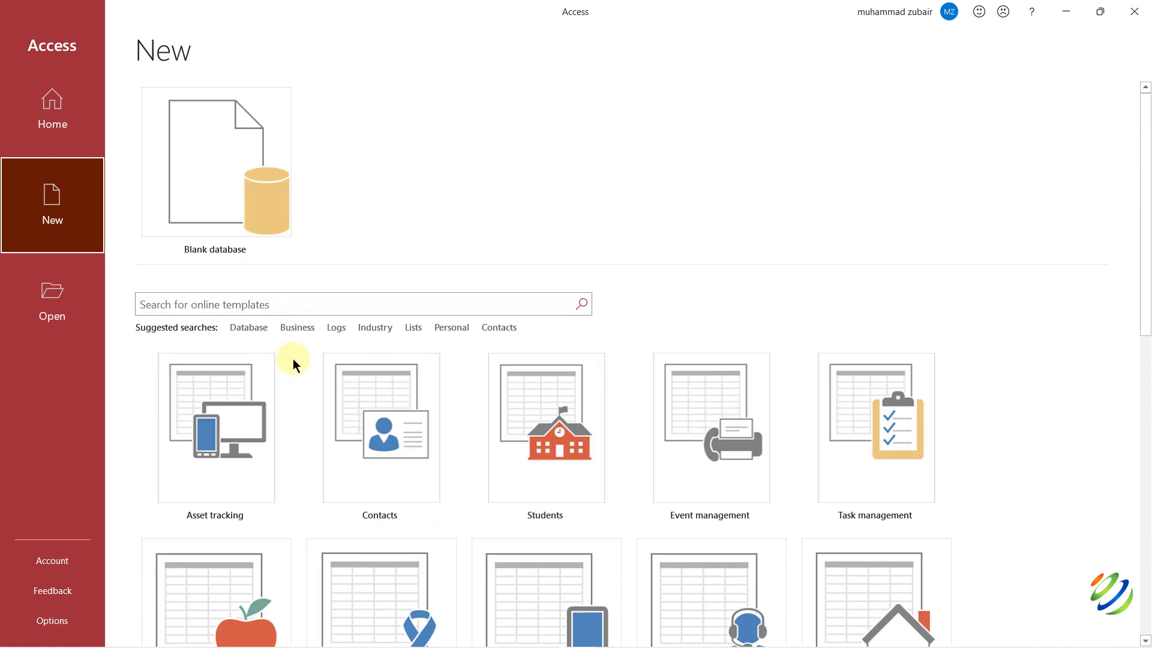
pyautogui.scroll(-10, 297, 379)
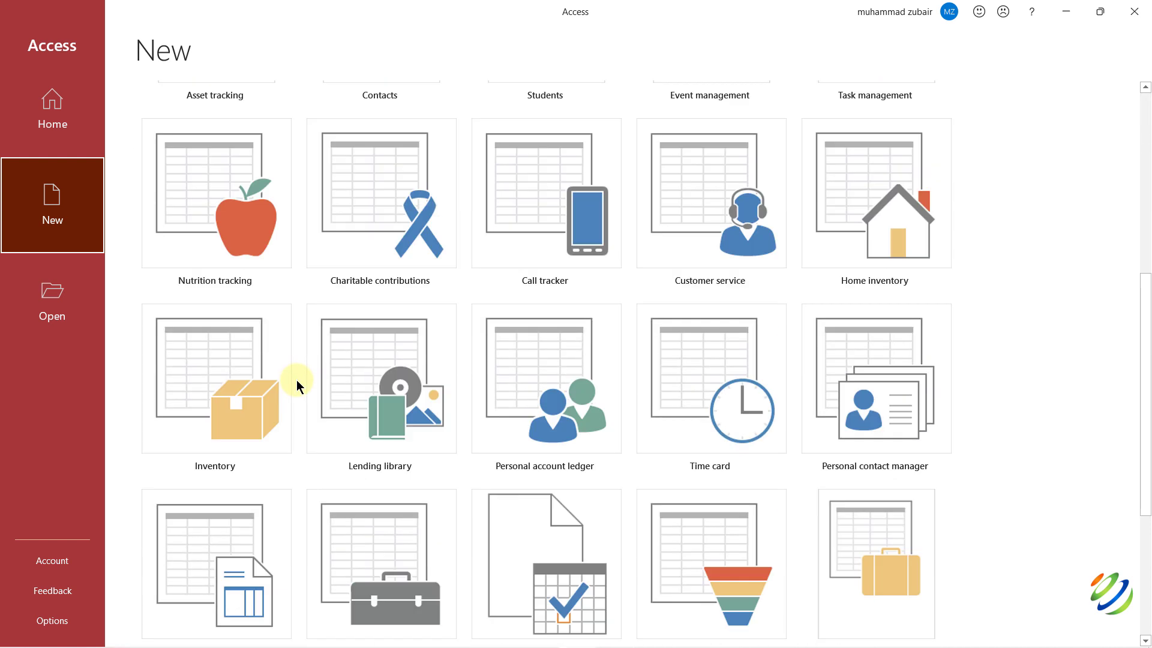
pyautogui.scroll(-2, 296, 380)
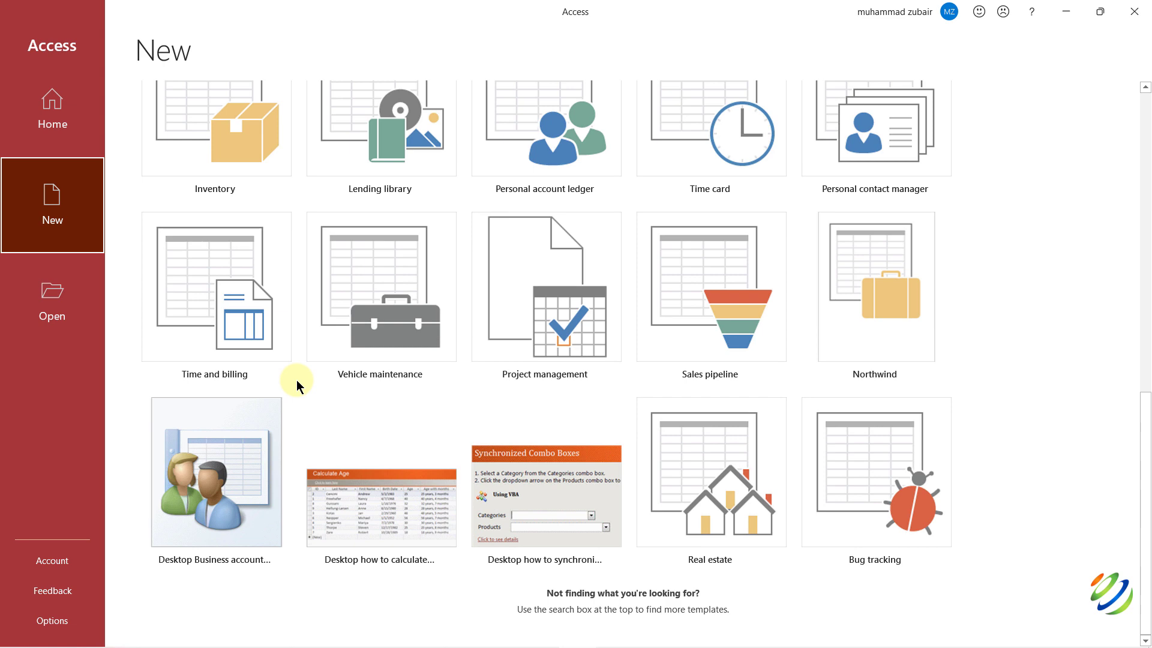
pyautogui.scroll(12, 296, 380)
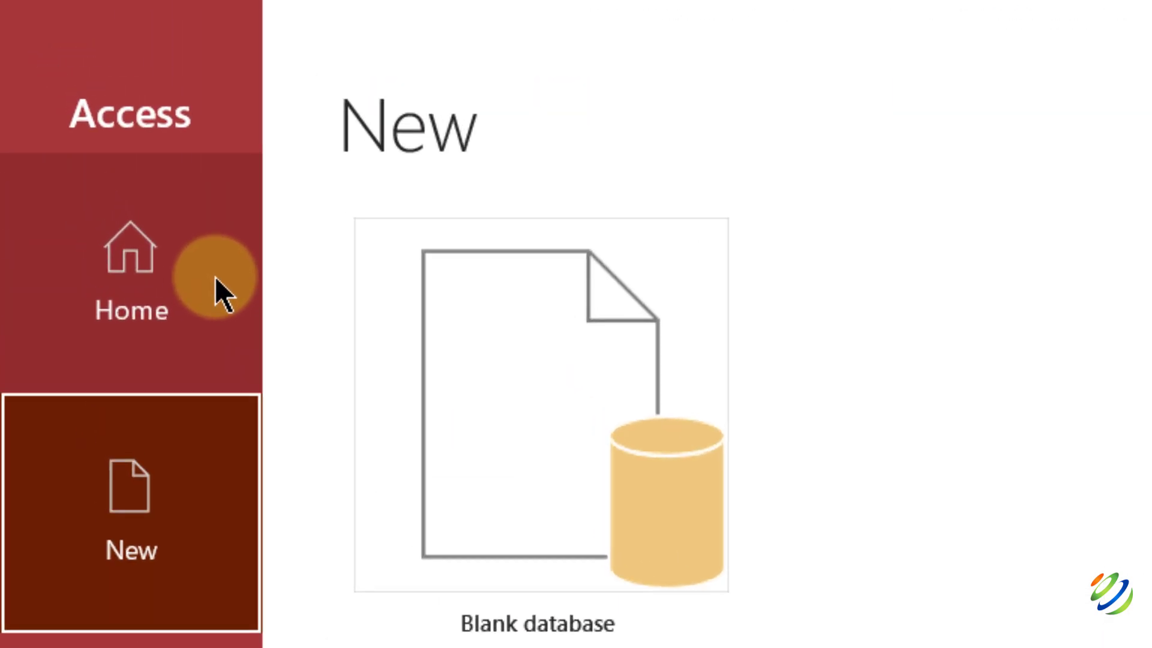
pyautogui.click(214, 277)
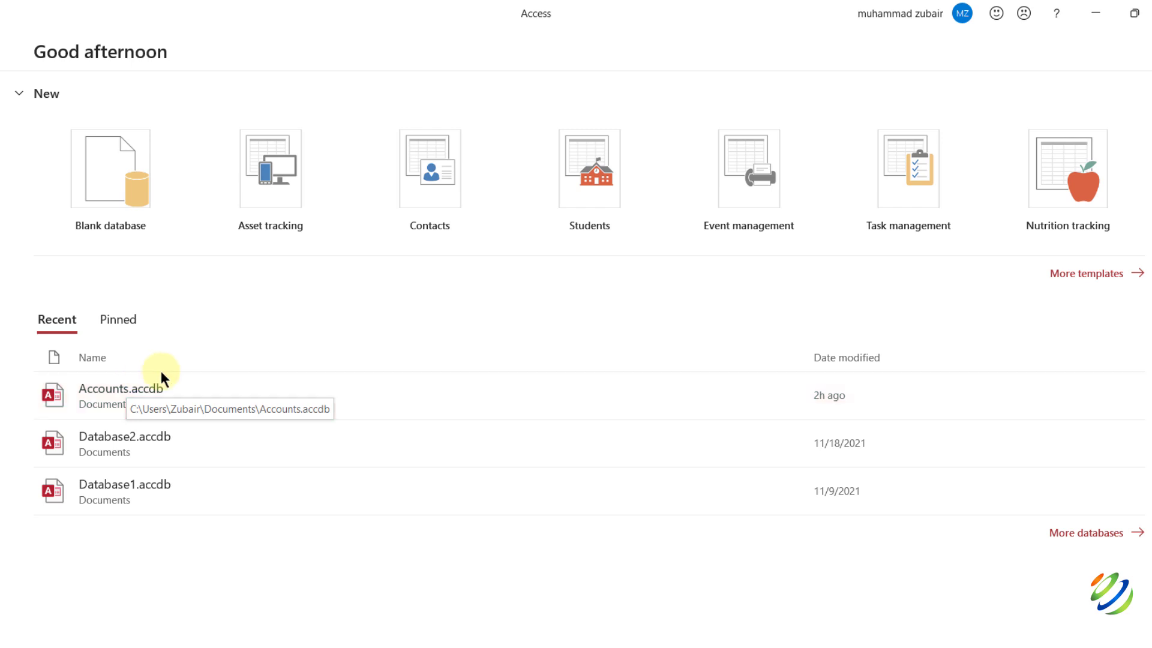
# Pin Accounts.accdb, check the Pinned list, then return to the Recent databases list.
pyautogui.click(785, 394)
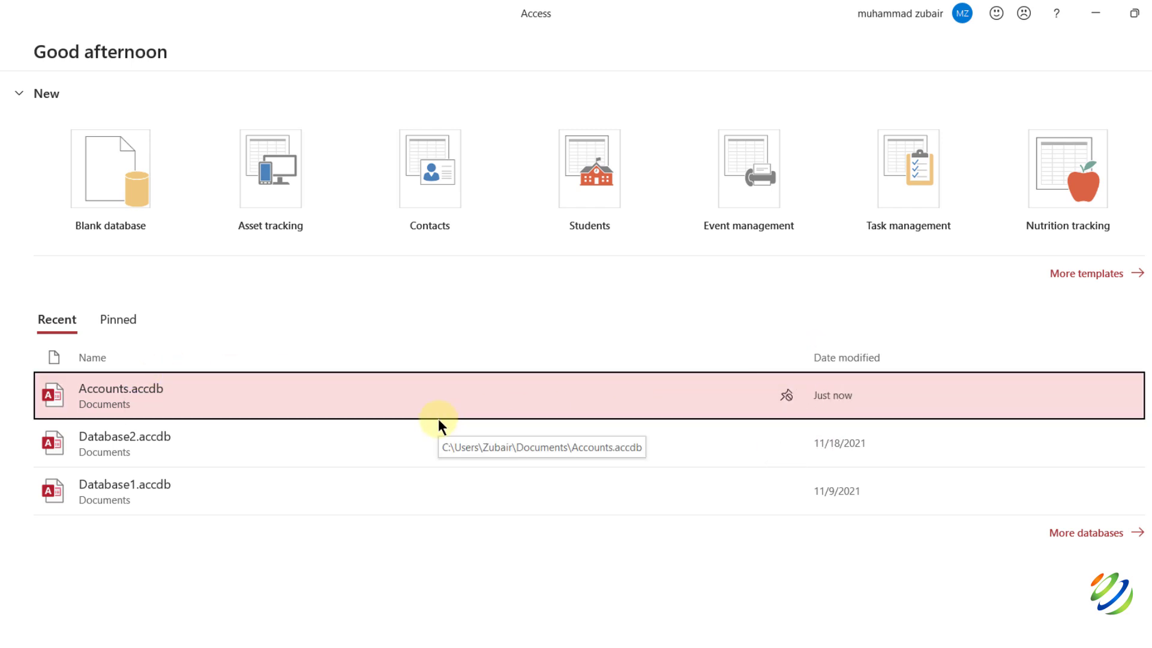
pyautogui.click(117, 320)
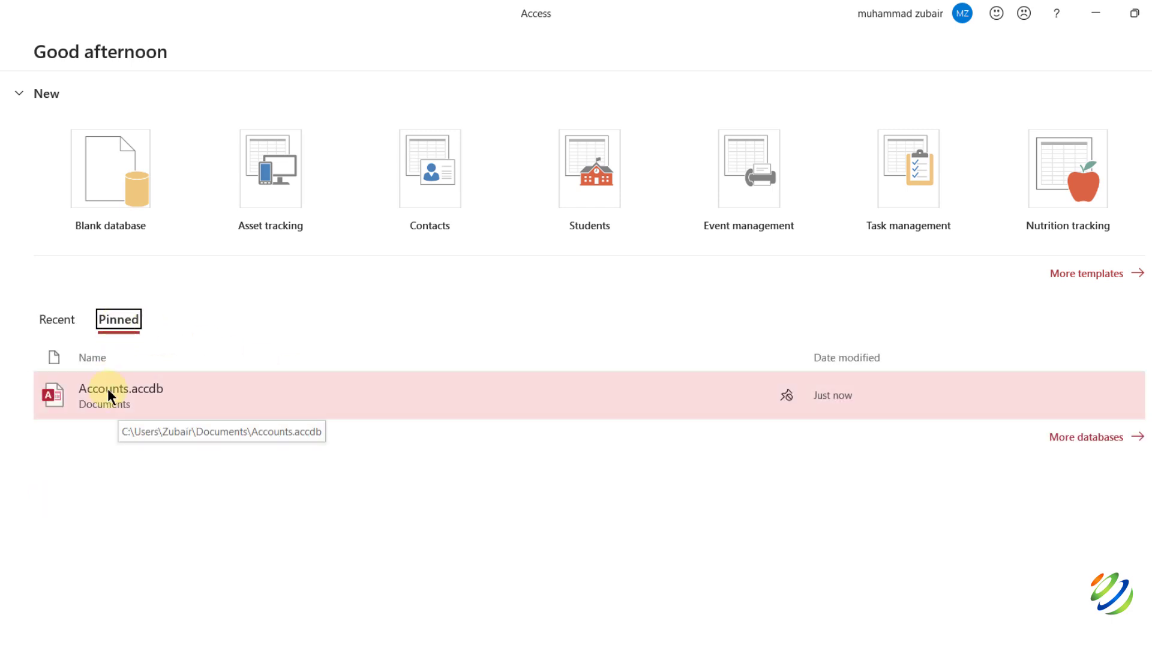
pyautogui.click(60, 320)
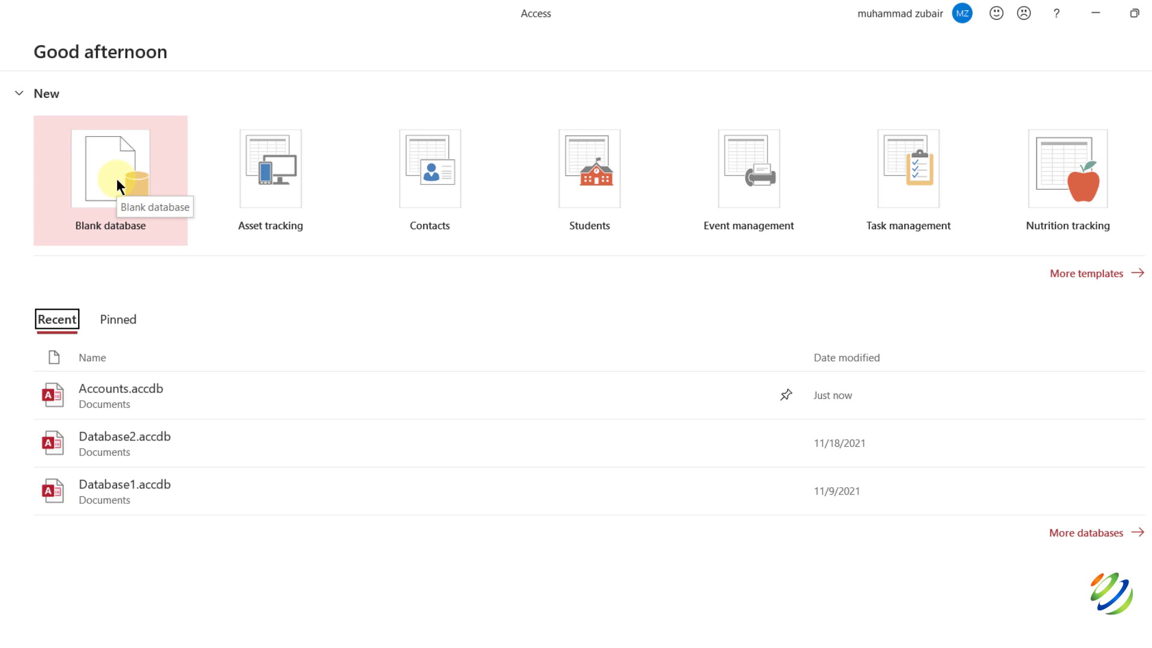
# Create a blank database named SkillsBuild.accdb in the Desktop folder.
pyautogui.click(116, 179)
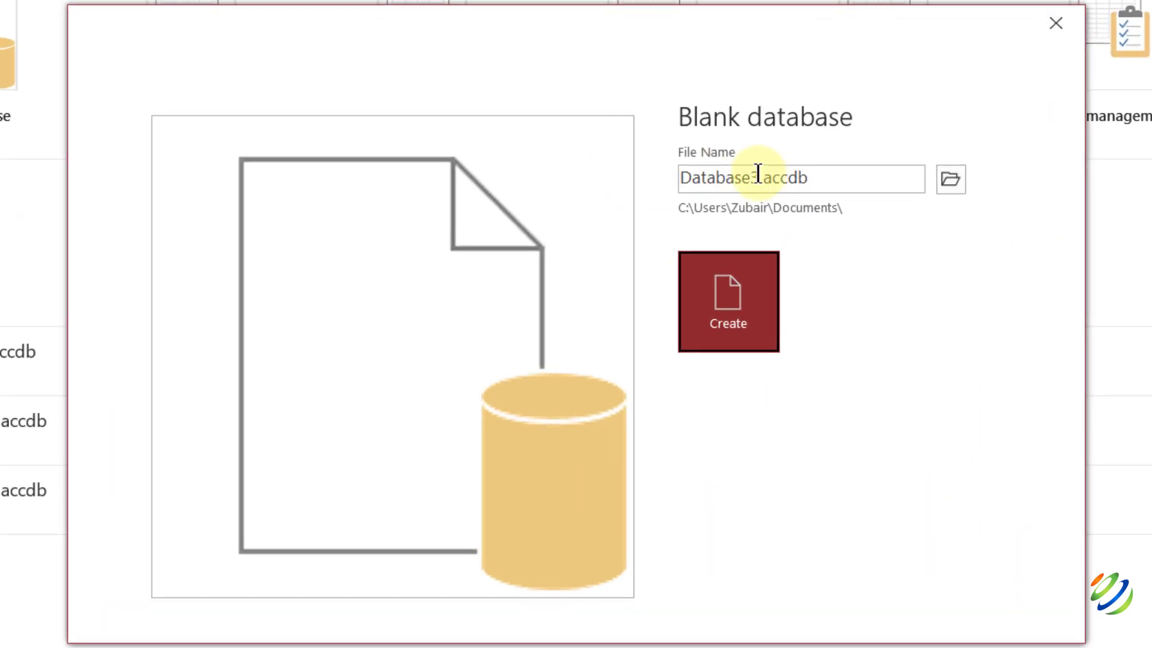
pyautogui.doubleClick(757, 174)
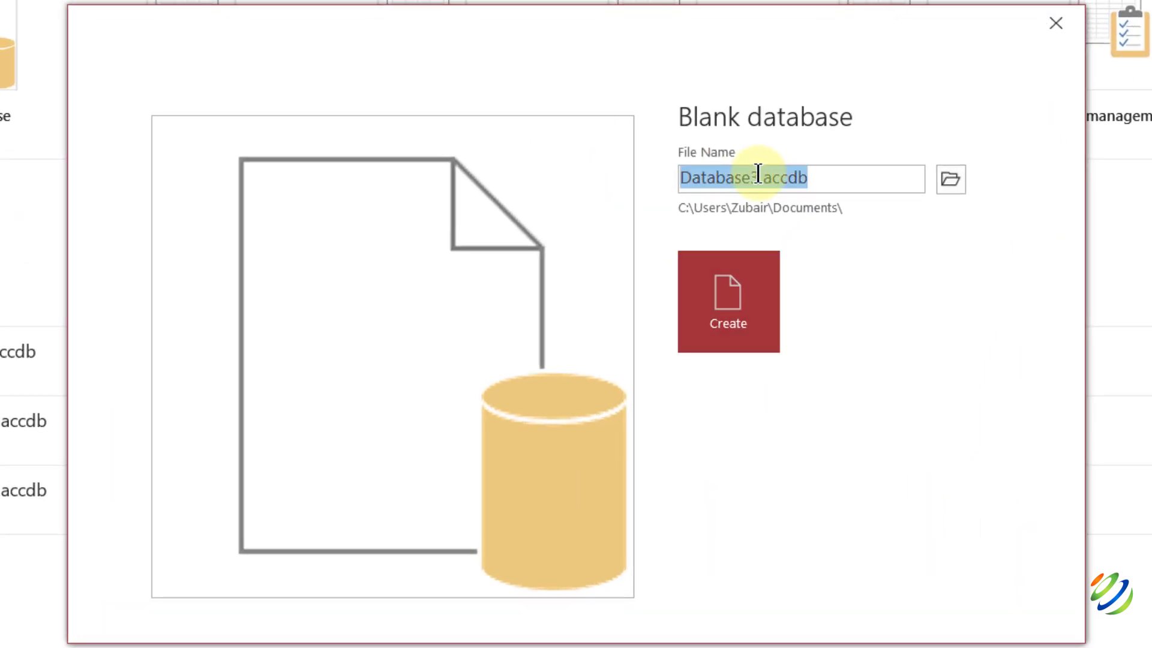
pyautogui.doubleClick(758, 174)
pyautogui.write('SkillsB')
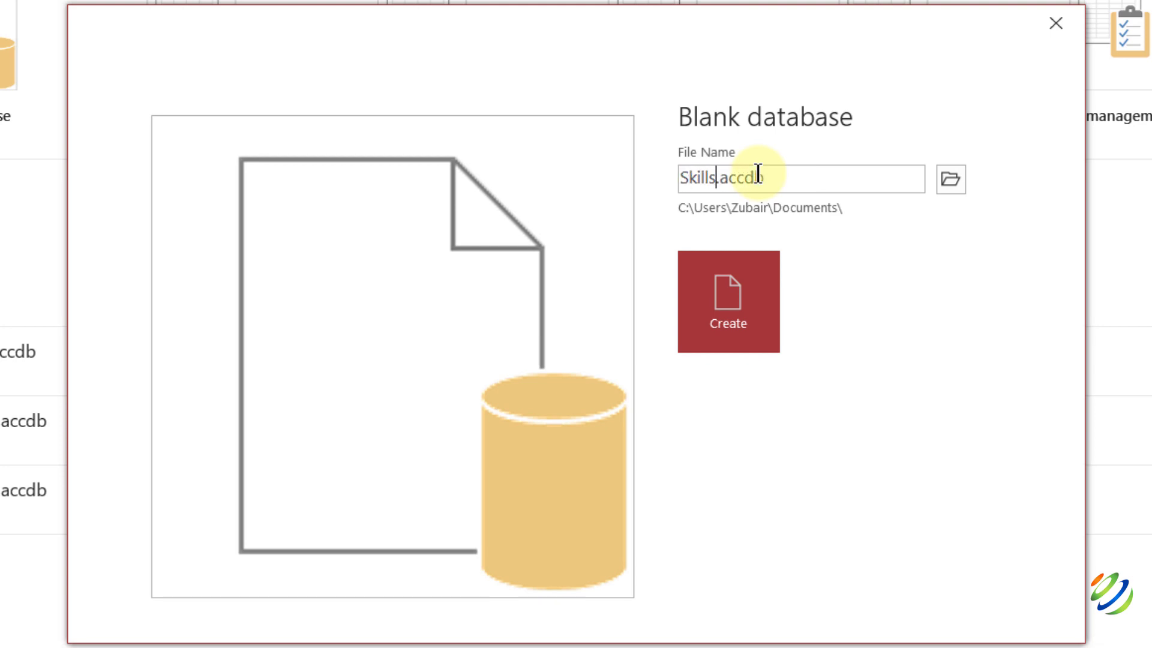
pyautogui.write('uild')
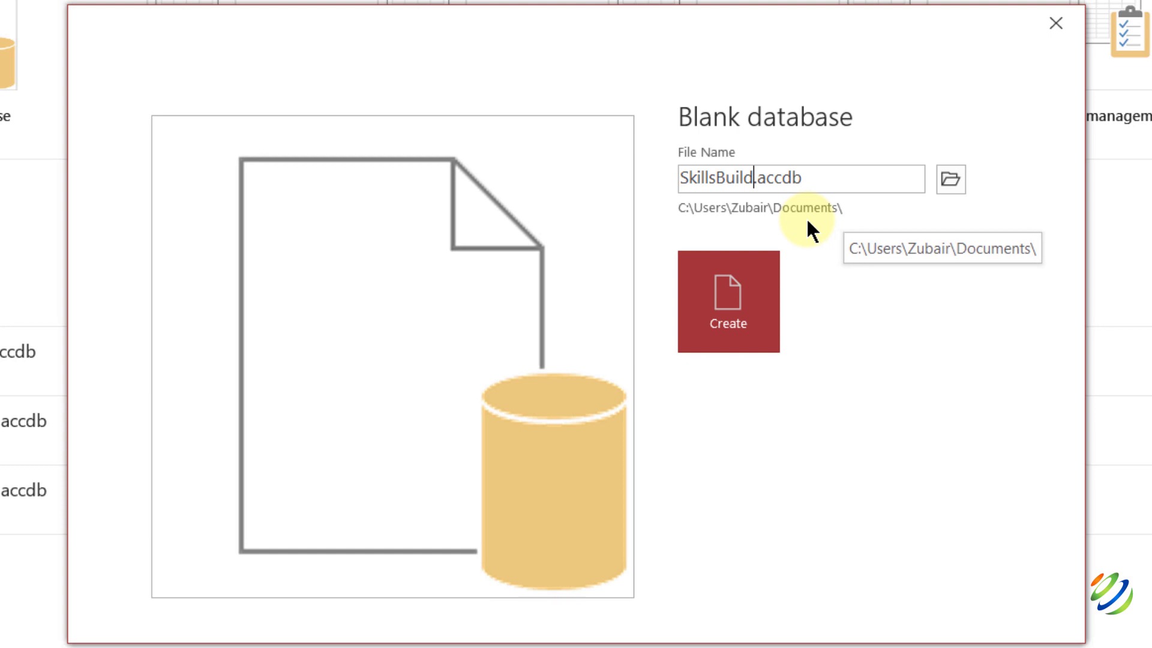
pyautogui.click(947, 180)
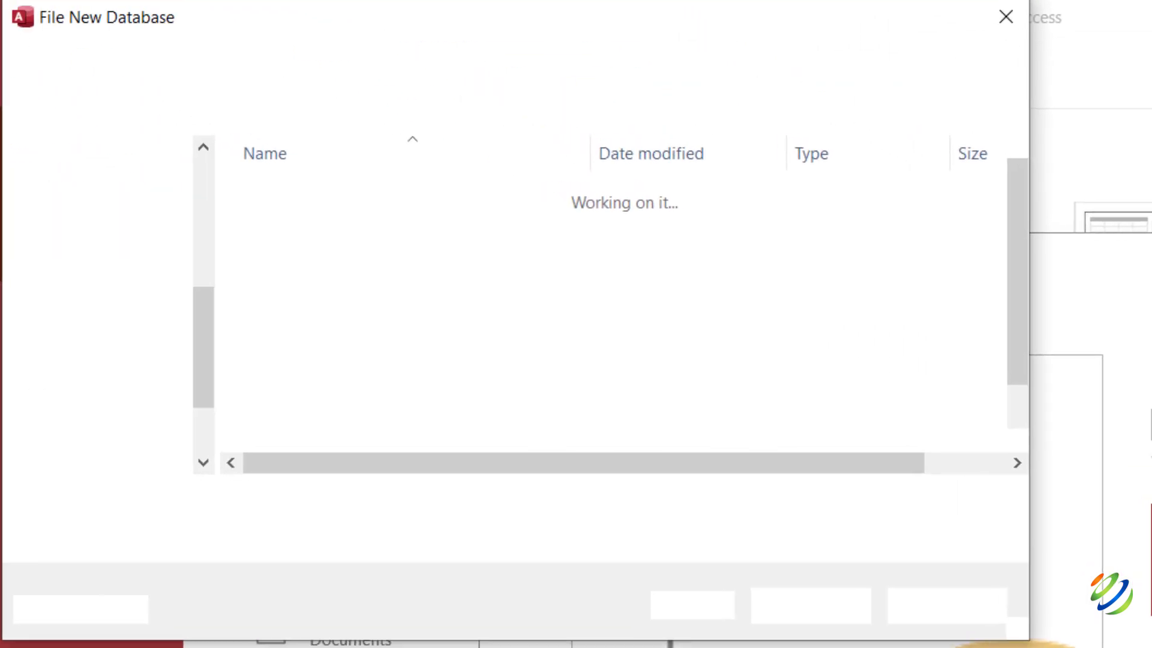
pyautogui.click(121, 239)
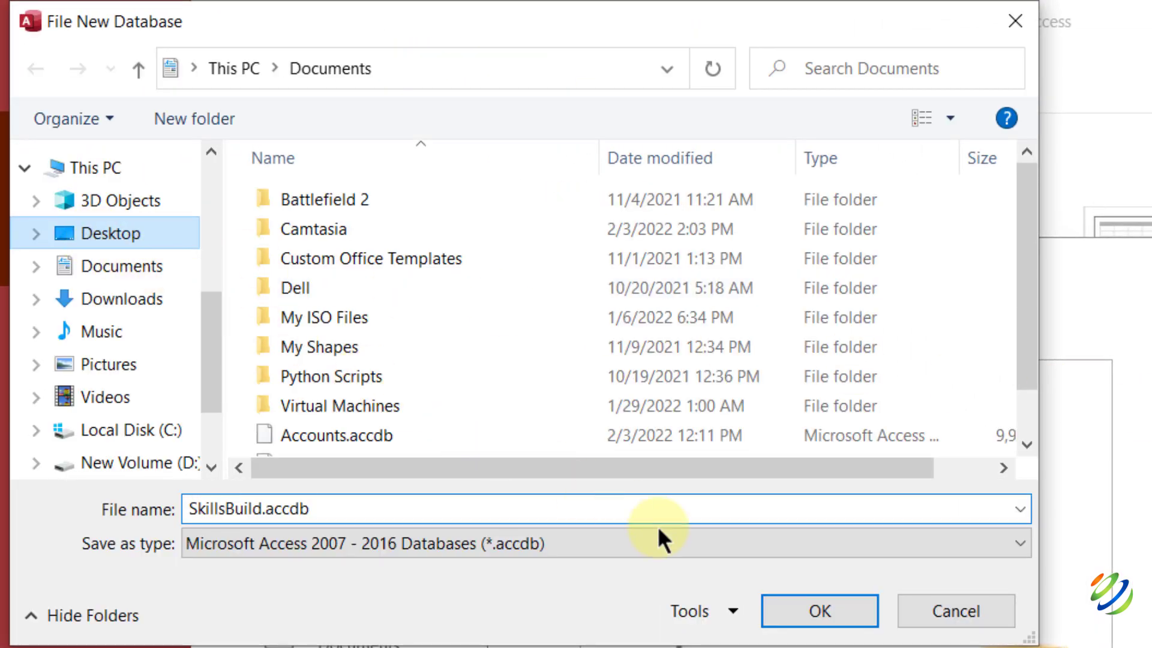
pyautogui.click(819, 610)
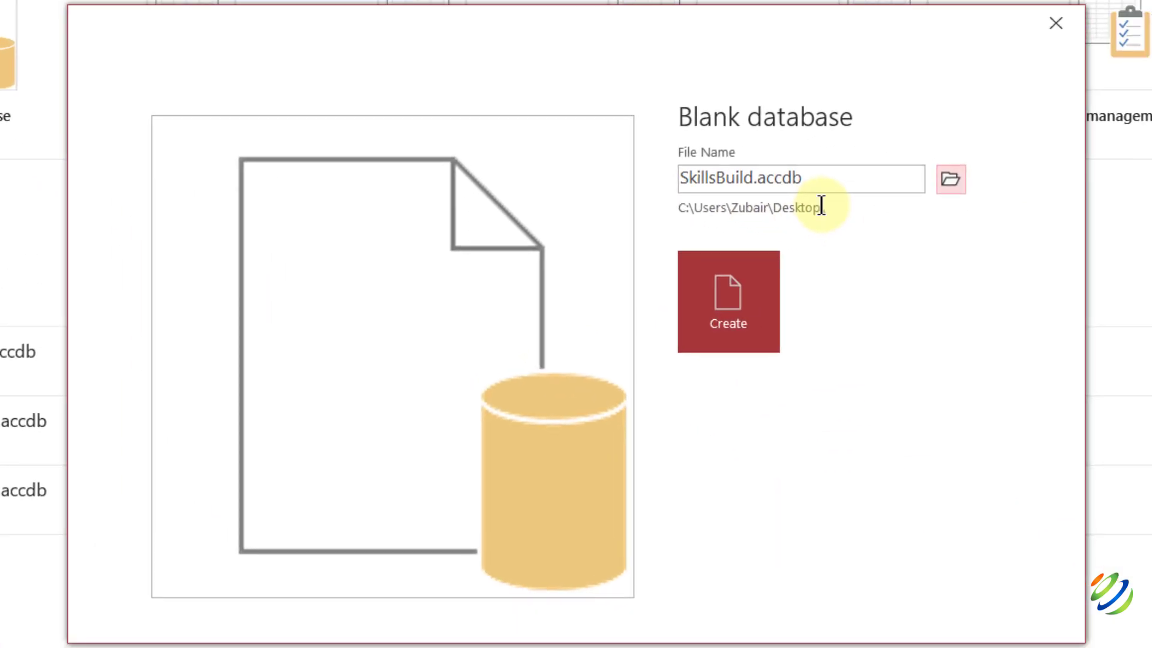
pyautogui.click(729, 289)
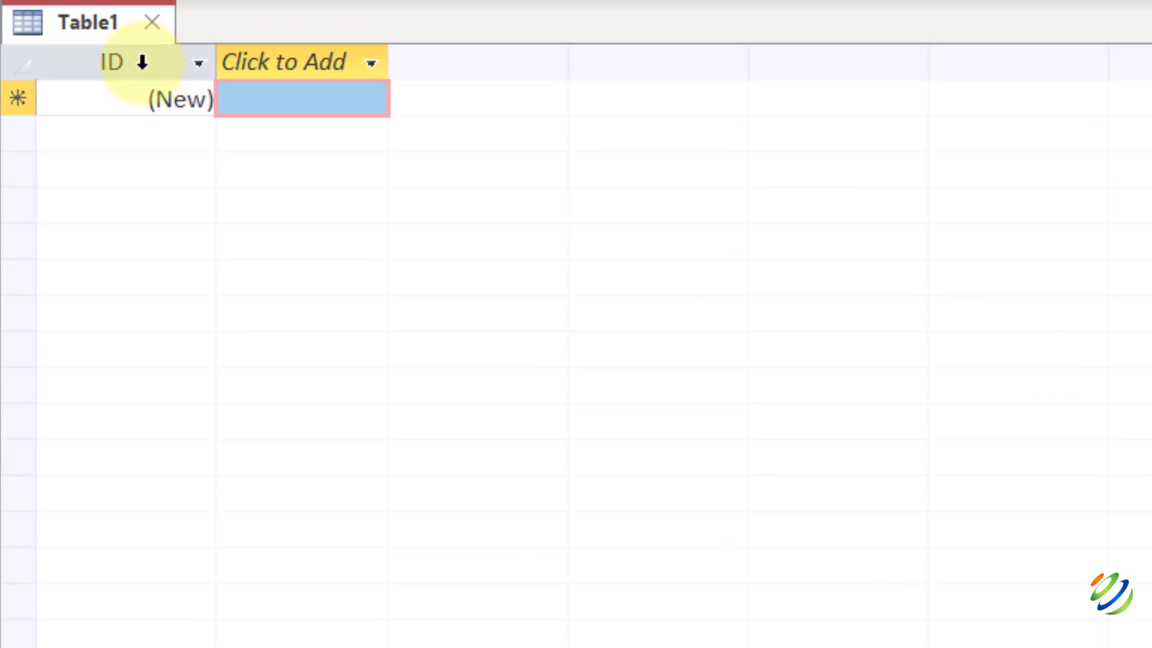
# Rename Table1's ID field to 'Employe ID'.
pyautogui.click(142, 61)
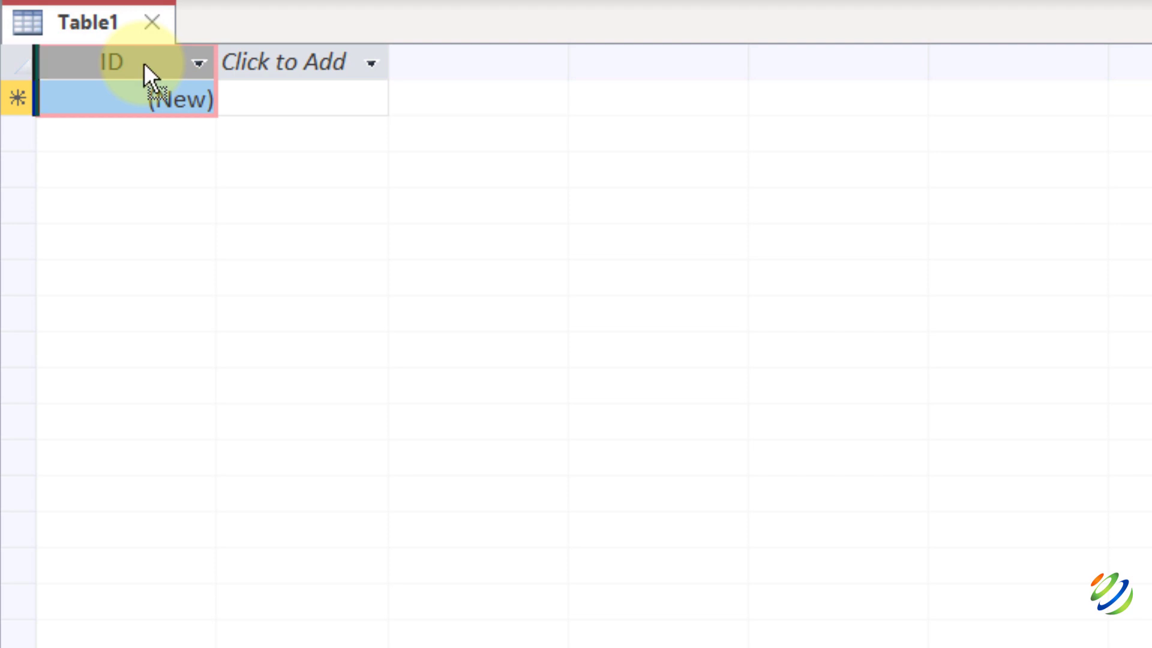
pyautogui.doubleClick(143, 63)
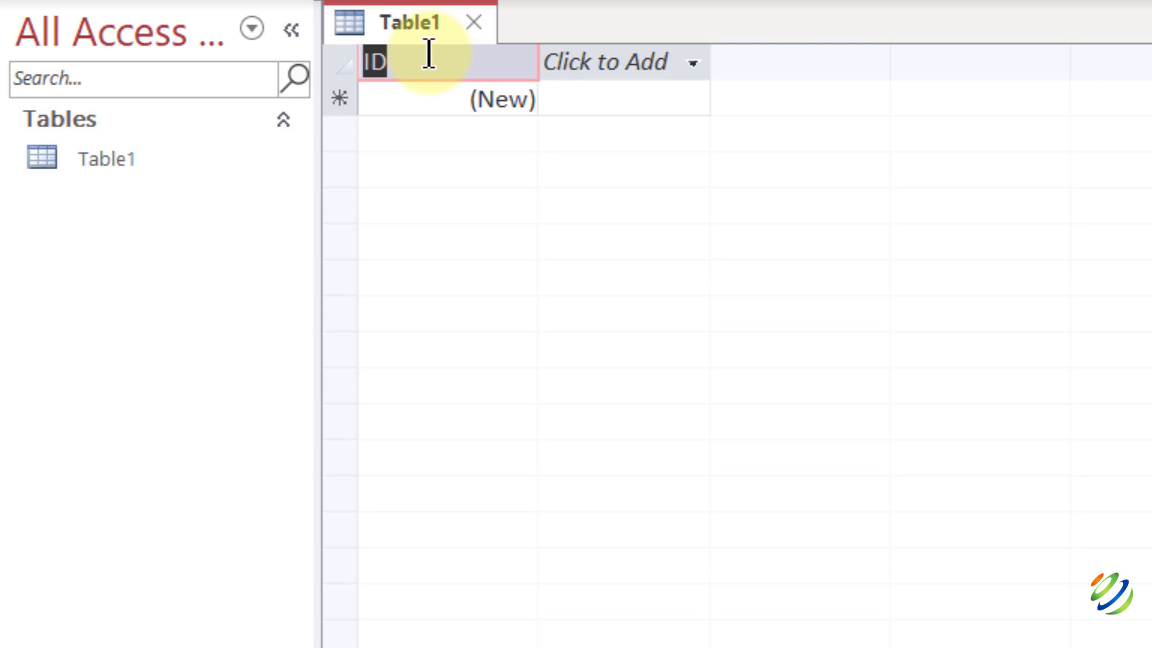
pyautogui.write('Employe')
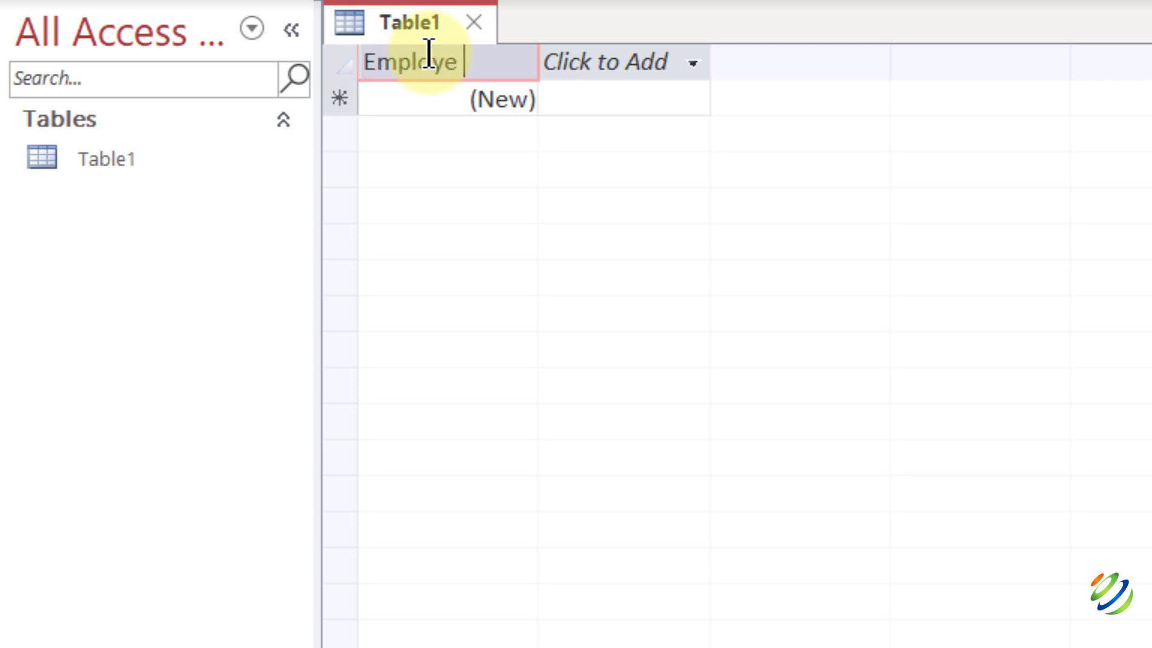
pyautogui.write(' ID')
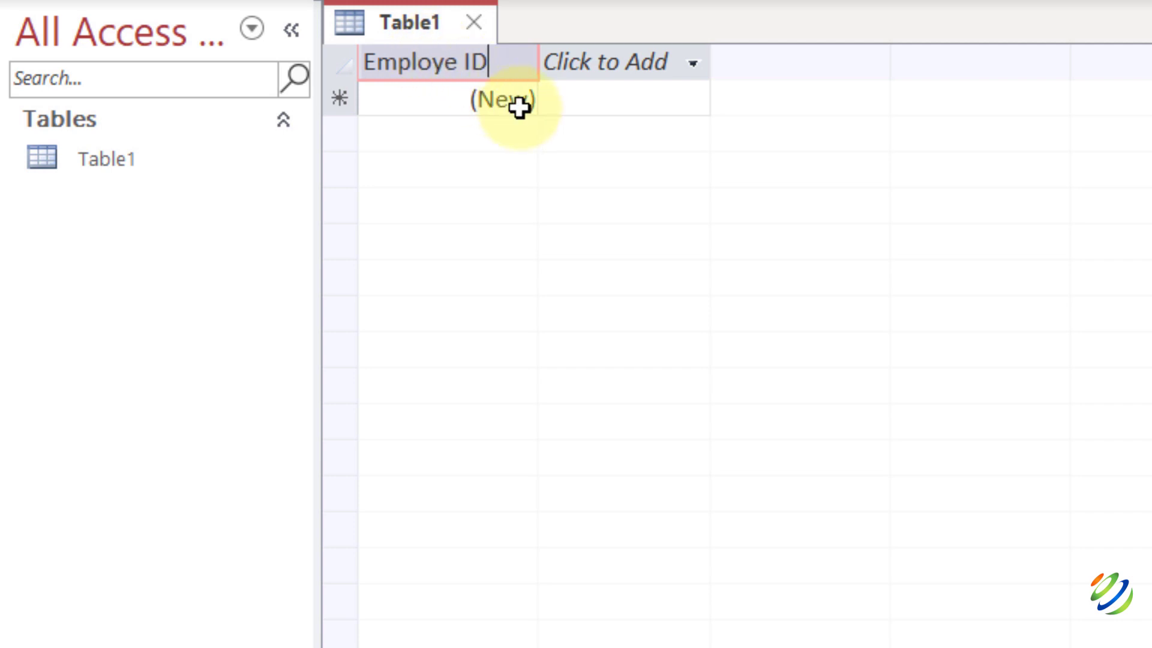
pyautogui.click(519, 108)
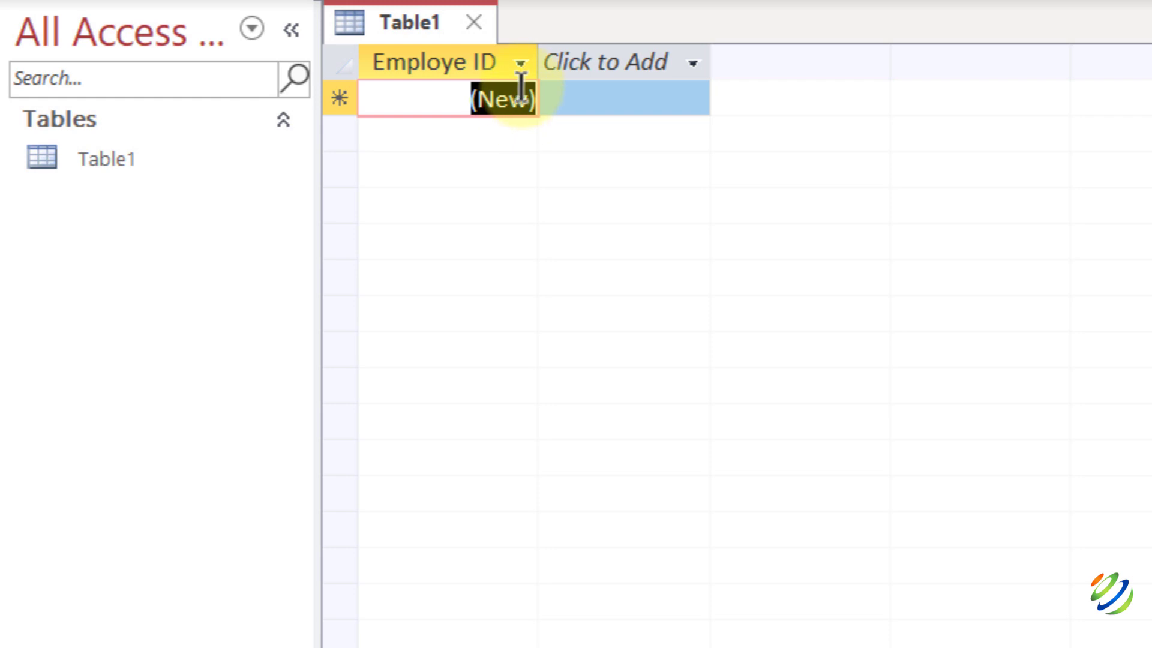
pyautogui.click(522, 63)
pyautogui.click(483, 191)
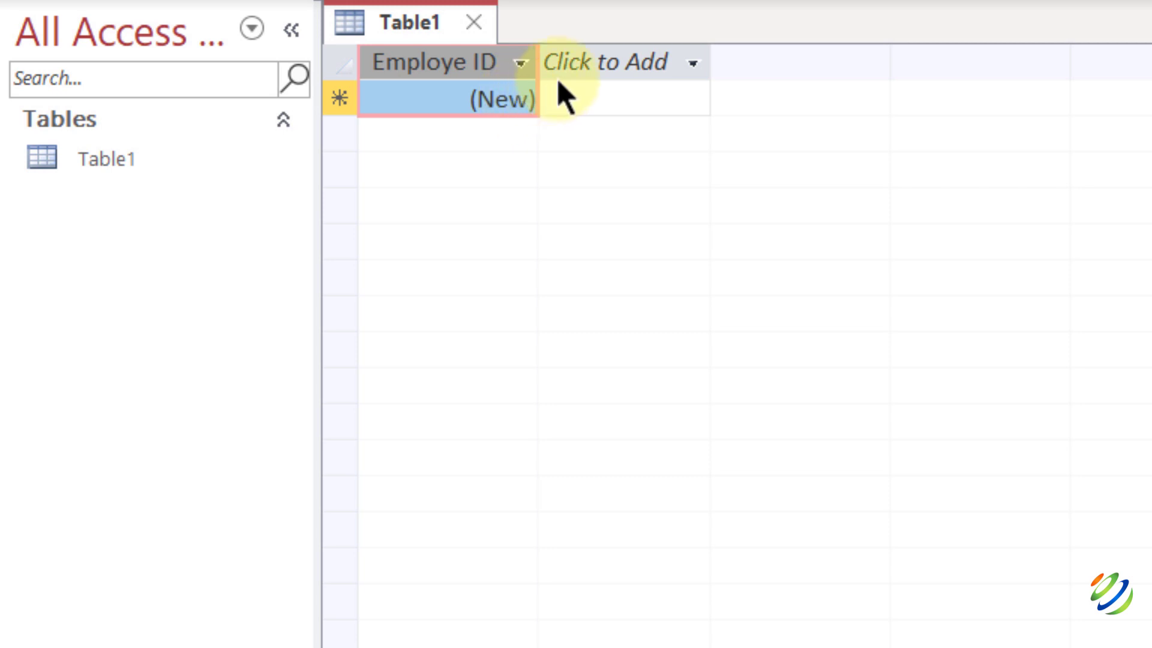
# Add a Short Text field and name it FName, correcting the header after a reserved-word warning.
pyautogui.click(620, 50)
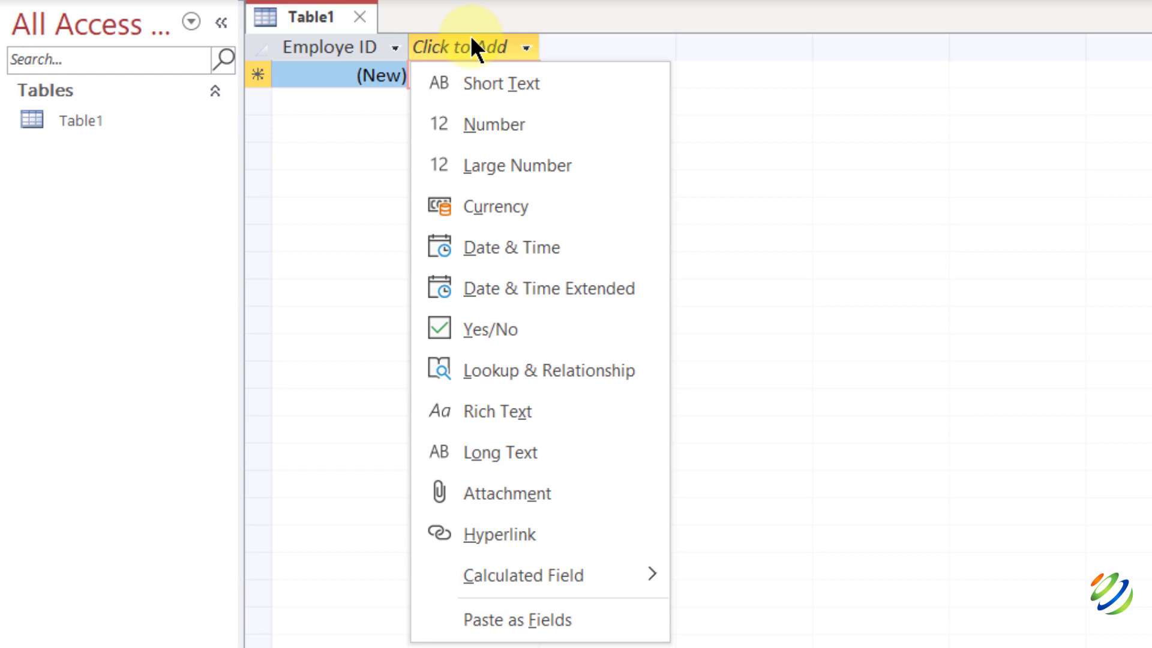
pyautogui.press('Down')
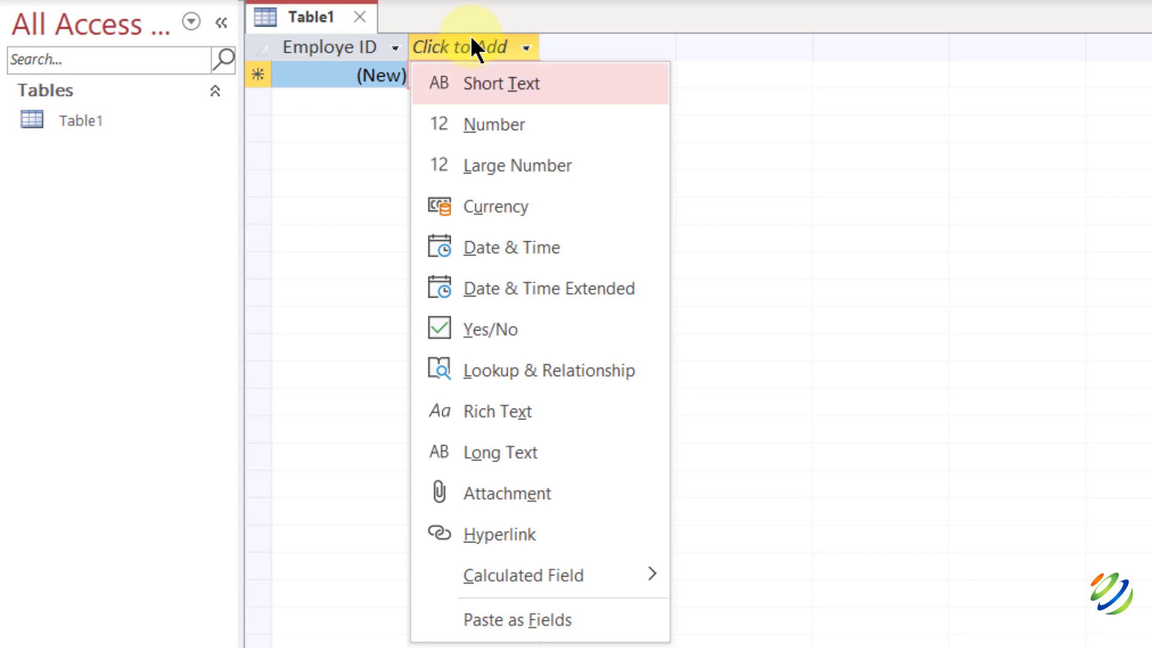
pyautogui.click(477, 82)
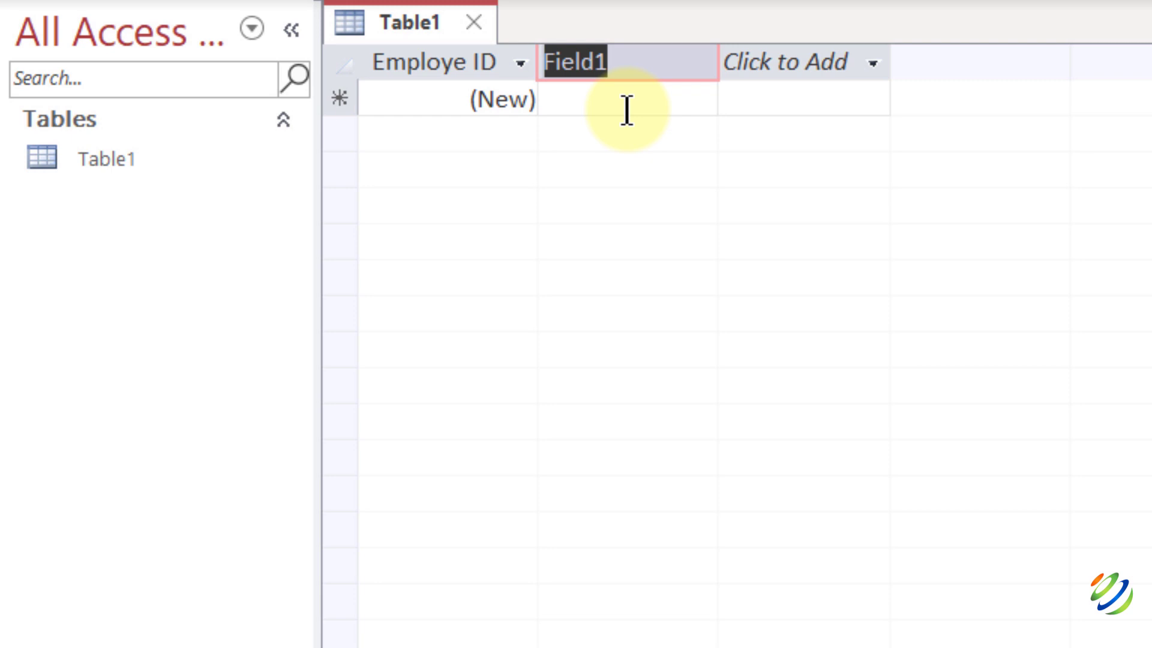
pyautogui.write('Fname')
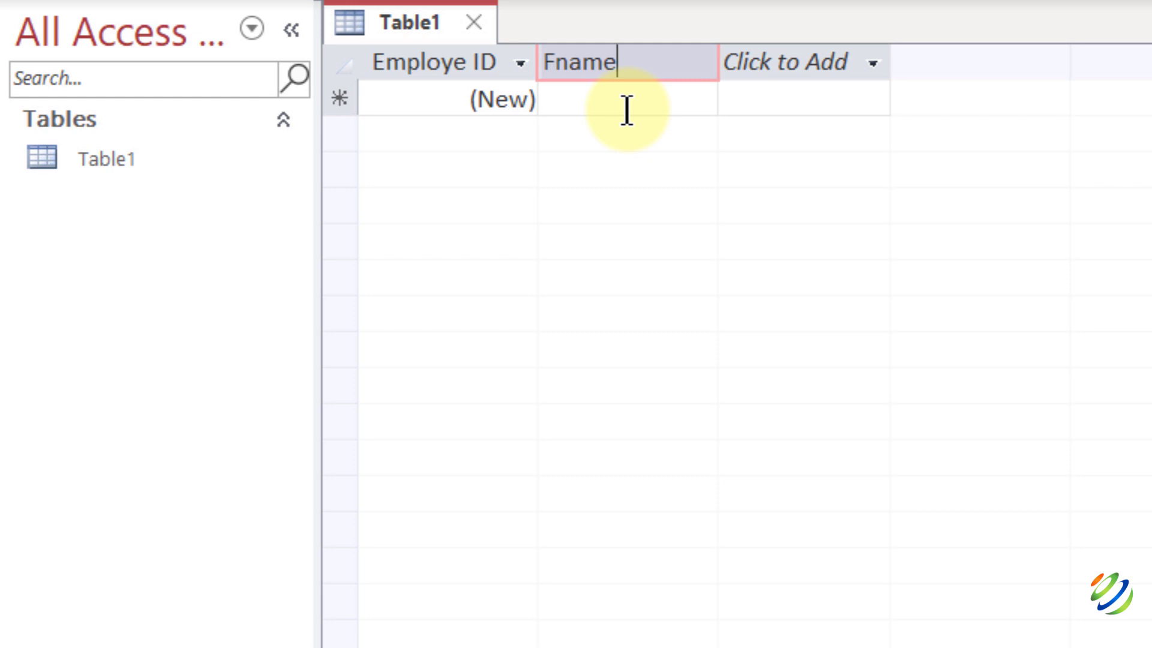
pyautogui.click(559, 62)
pyautogui.press('BackSpace')
pyautogui.press('Return')
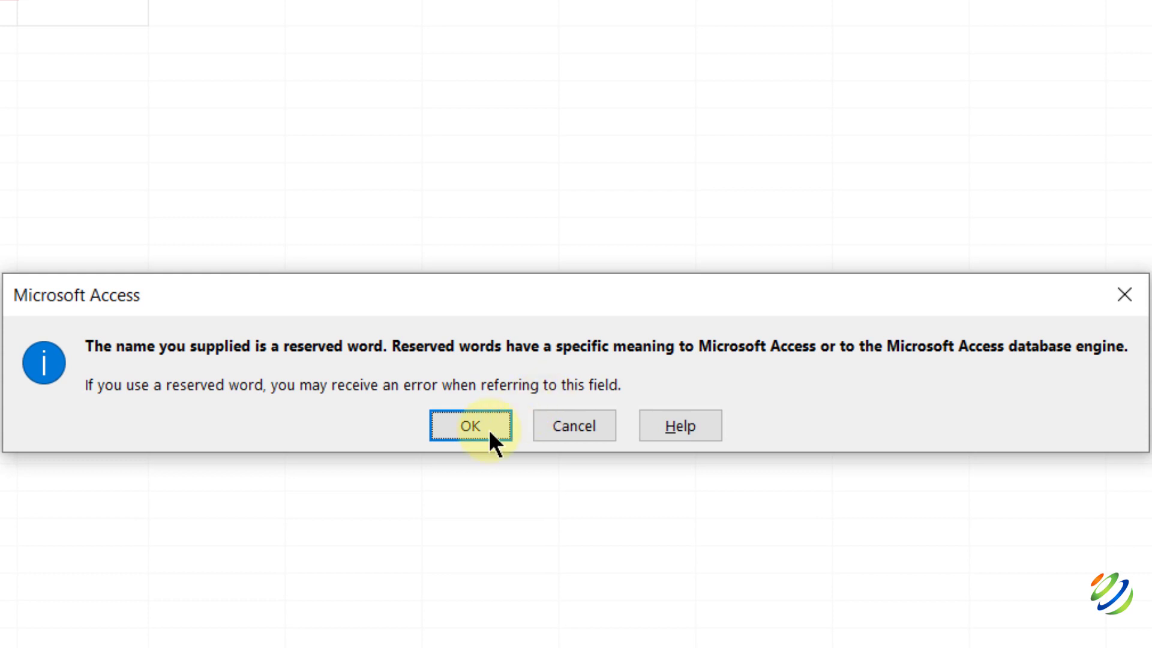
pyautogui.click(471, 426)
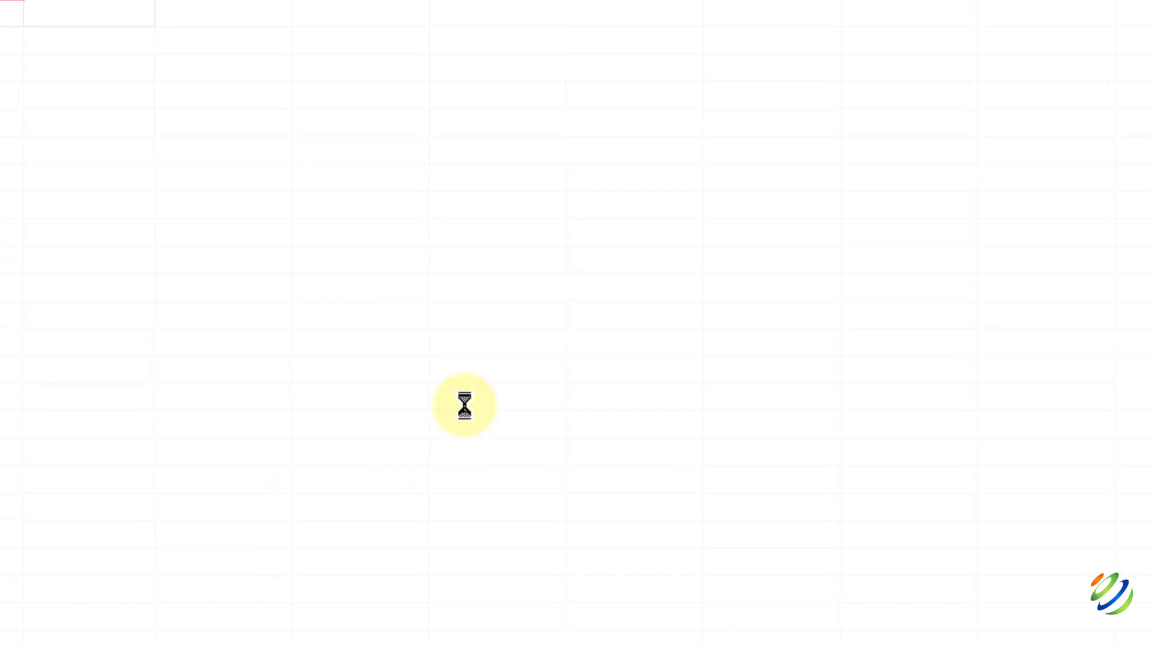
pyautogui.click(642, 53)
pyautogui.click(641, 51)
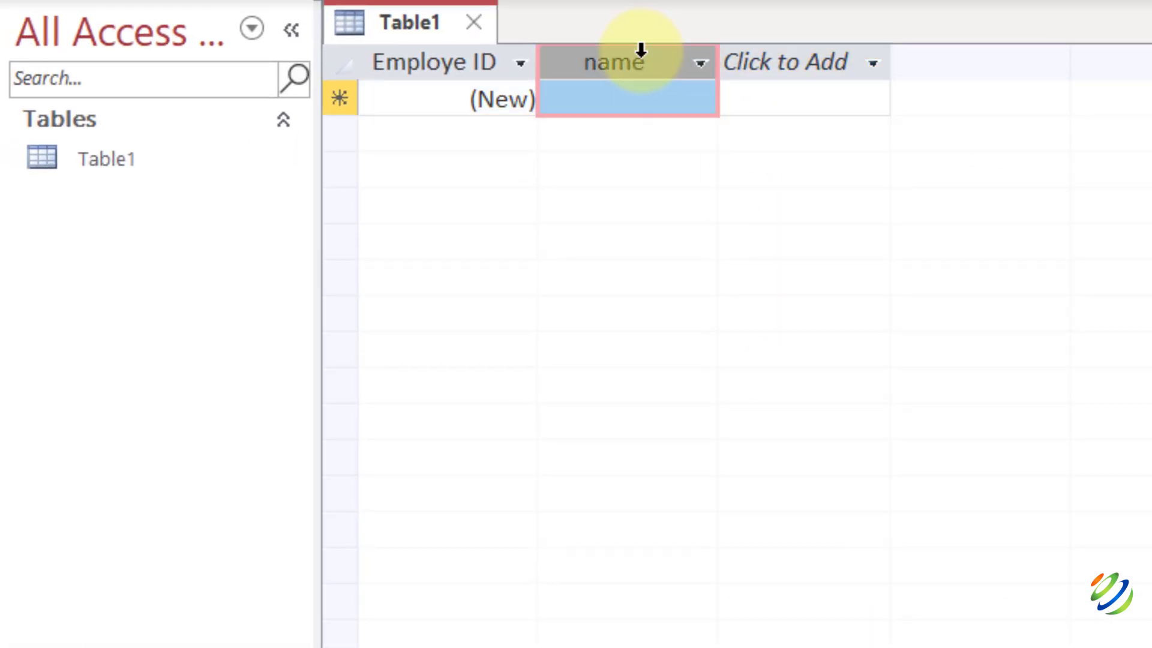
pyautogui.doubleClick(640, 51)
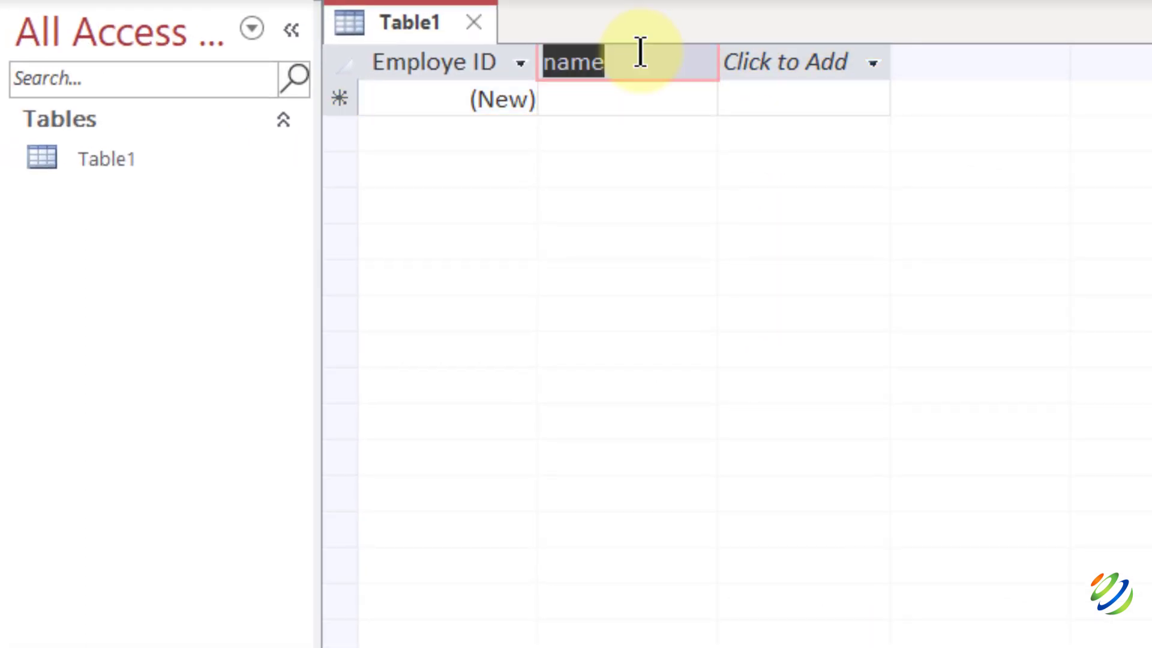
pyautogui.write('FName')
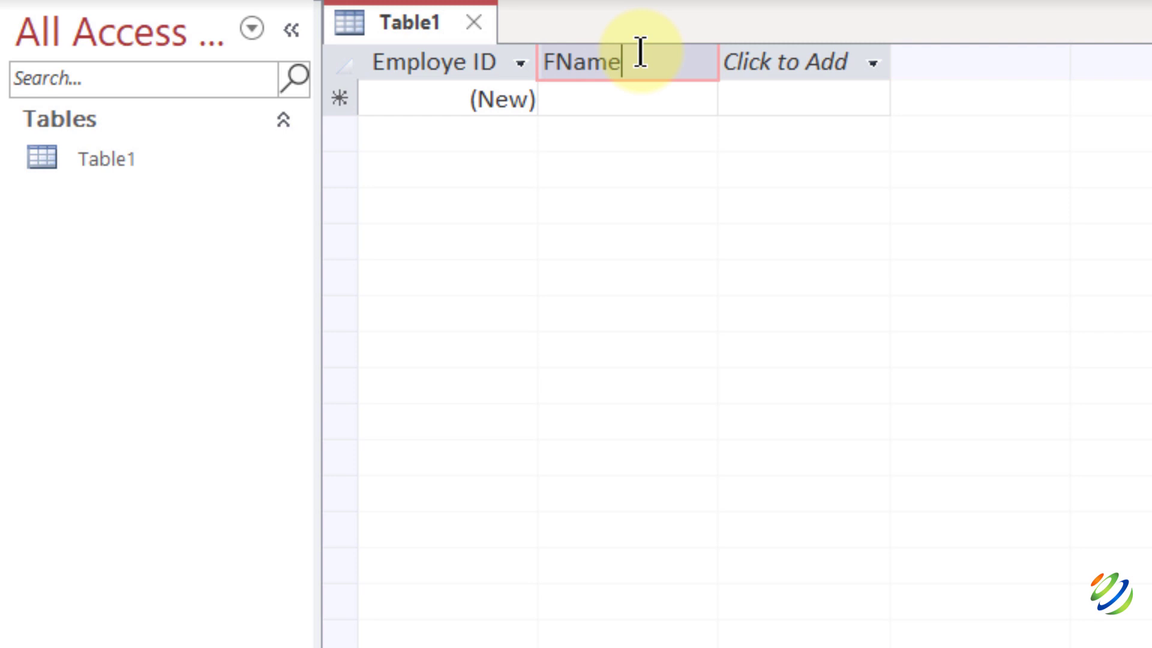
pyautogui.press('Tab')
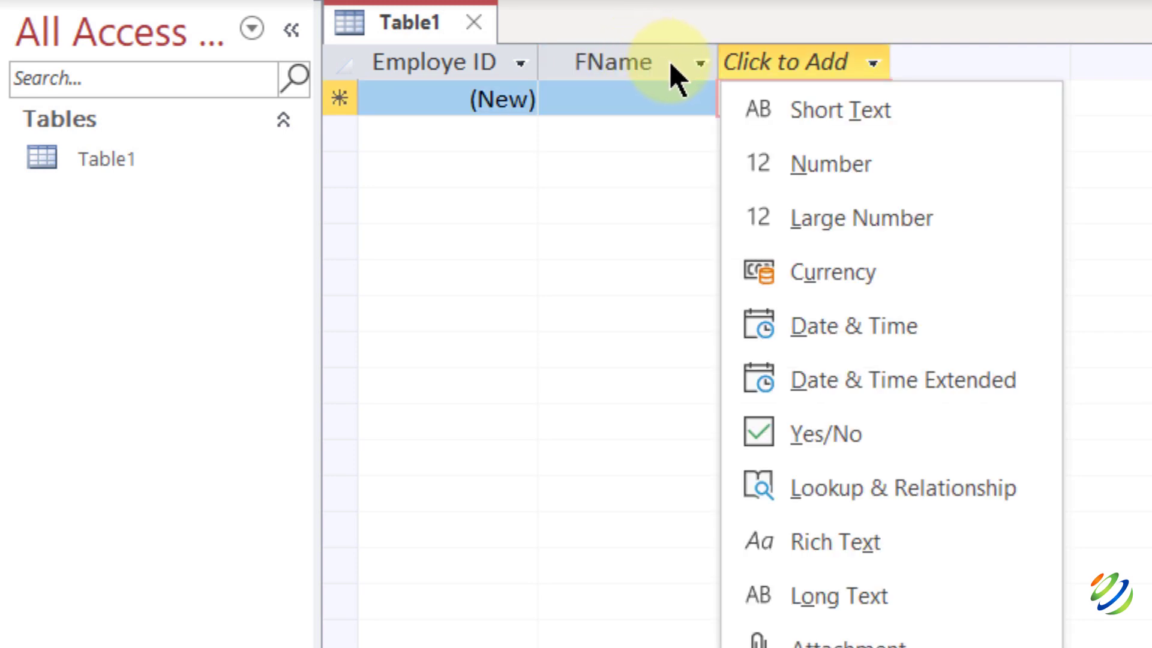
pyautogui.click(669, 60)
# Add Short Text fields LName and Email.
pyautogui.click(769, 61)
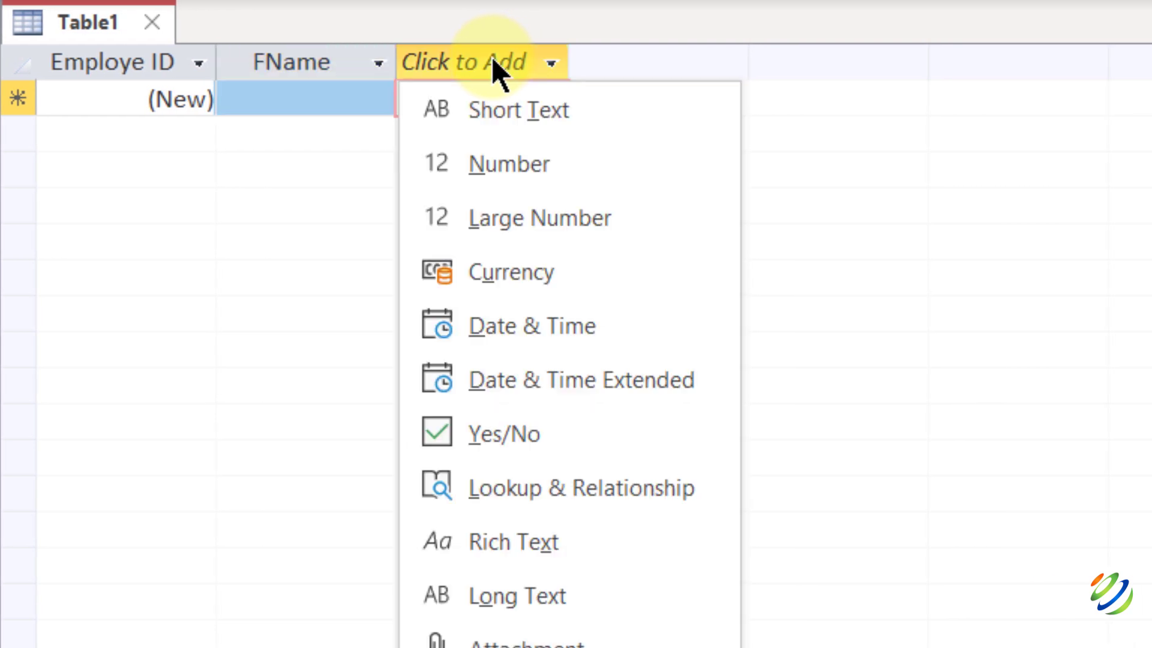
pyautogui.click(493, 108)
pyautogui.write('L')
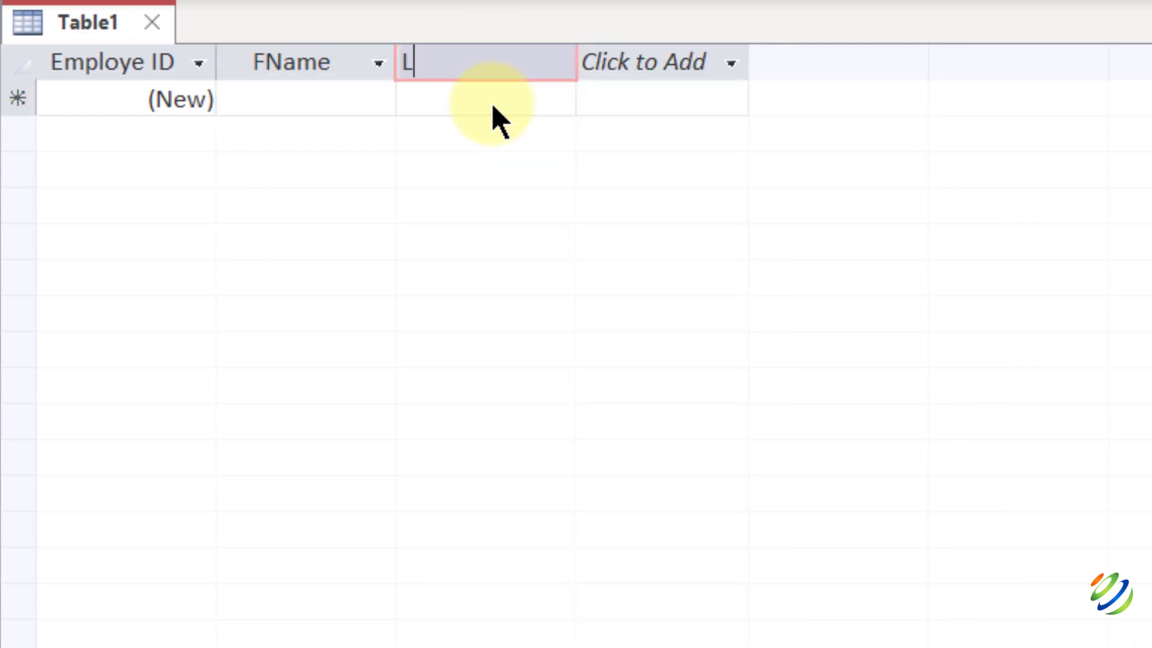
pyautogui.write('Name')
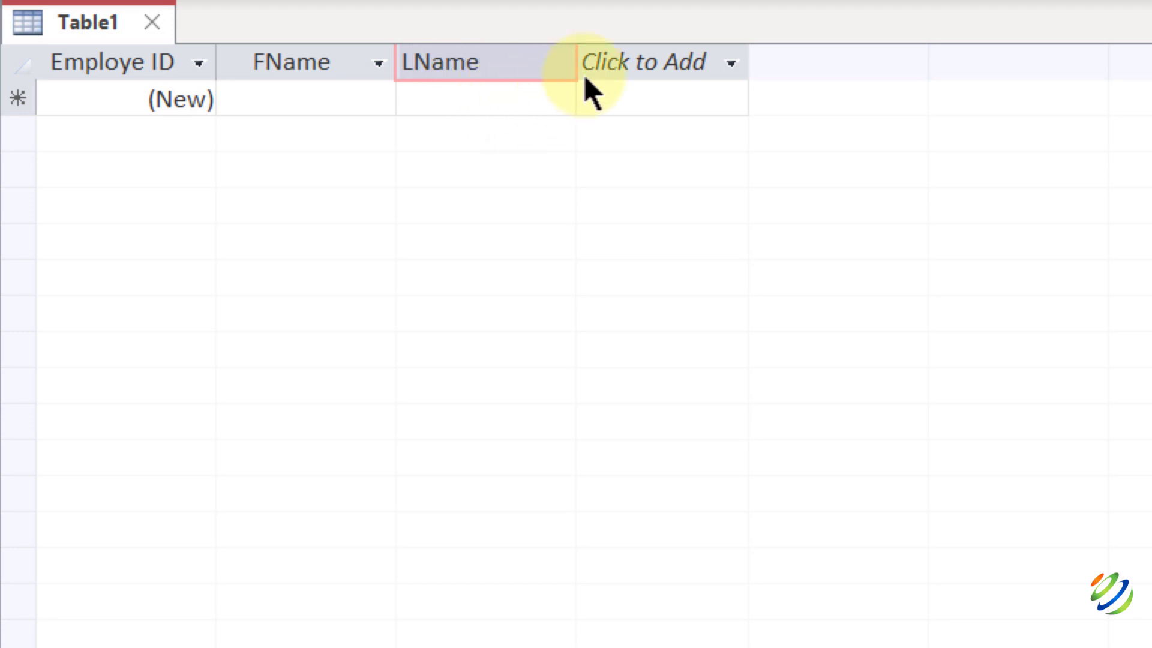
pyautogui.click(677, 51)
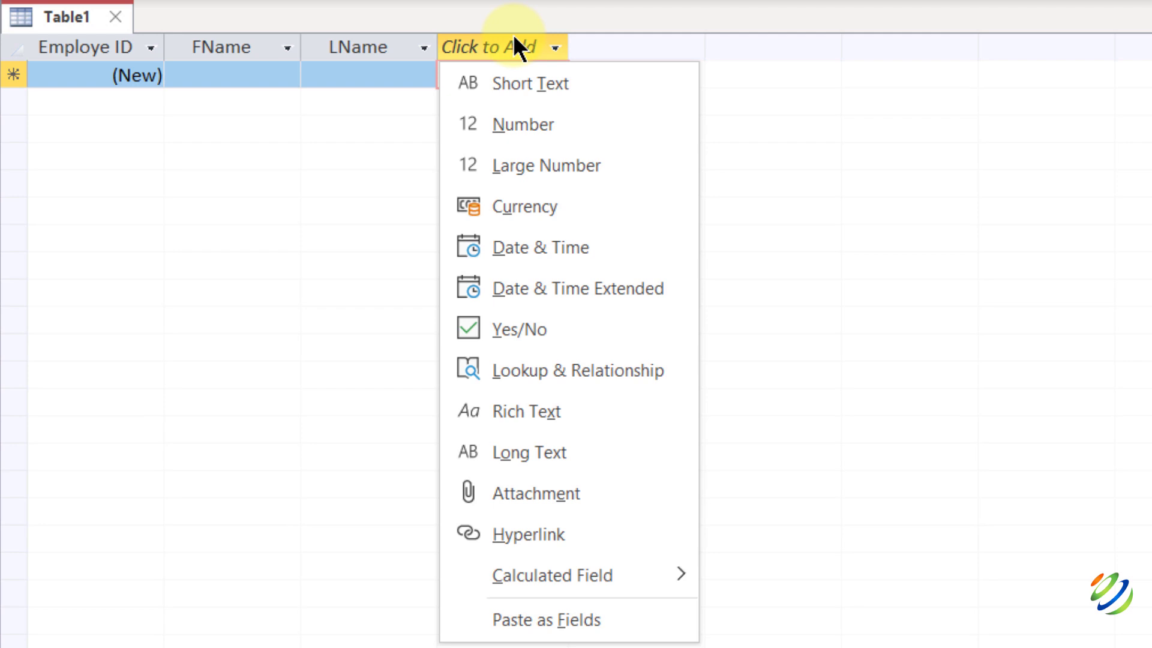
pyautogui.press('Down')
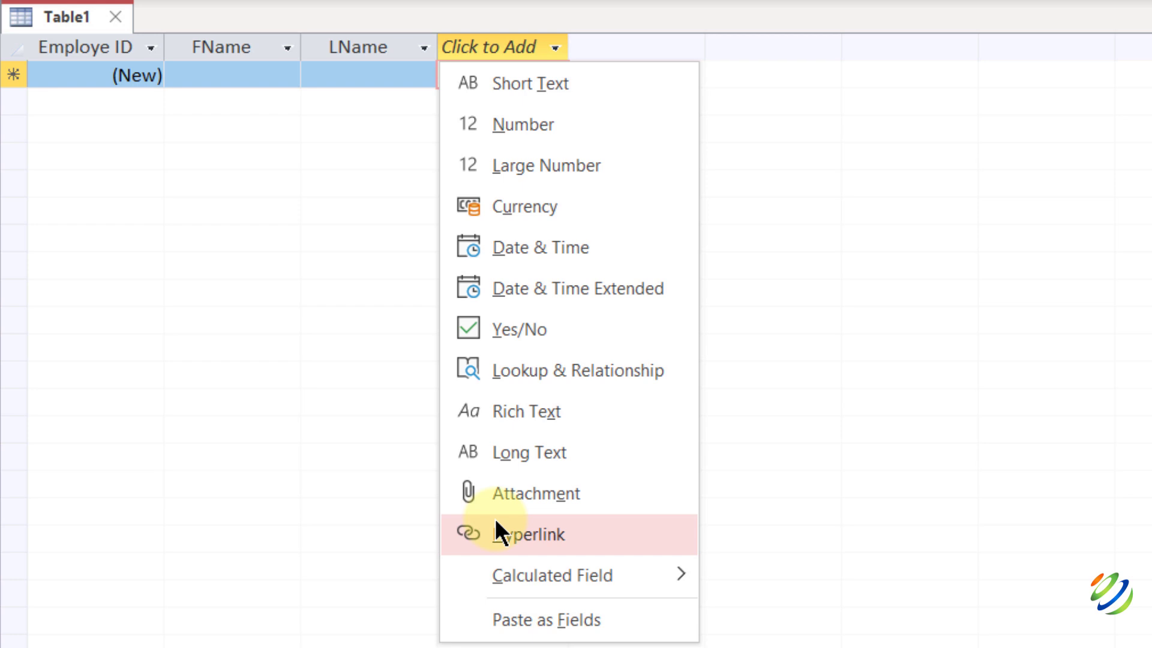
pyautogui.click(495, 518)
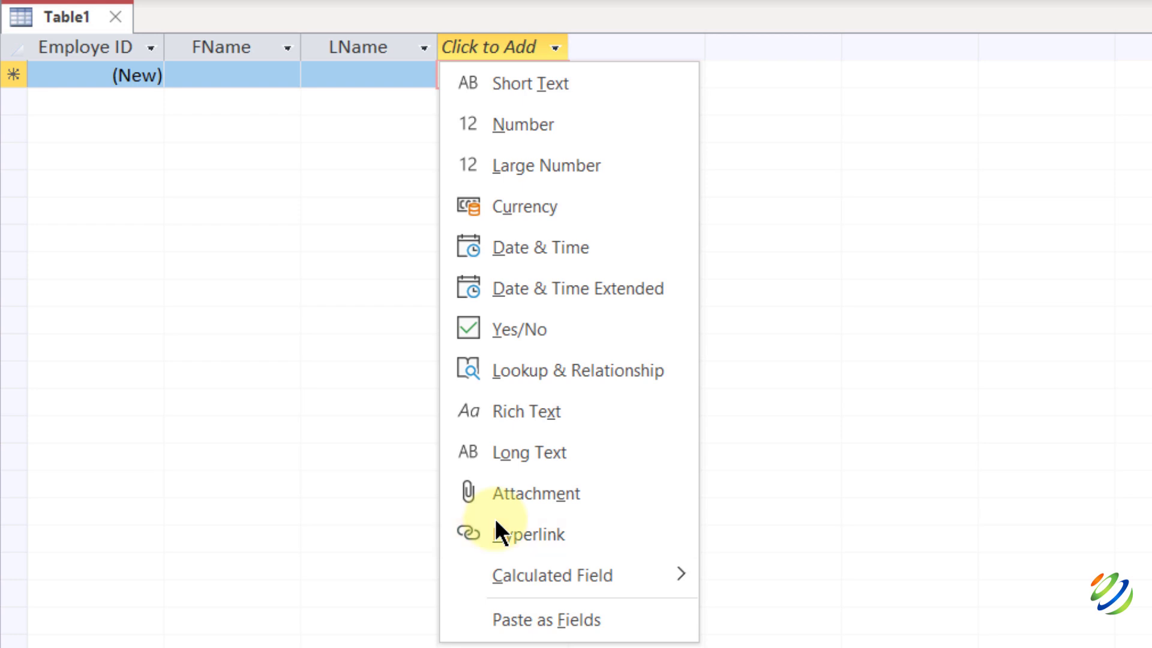
pyautogui.click(517, 87)
pyautogui.write('Email')
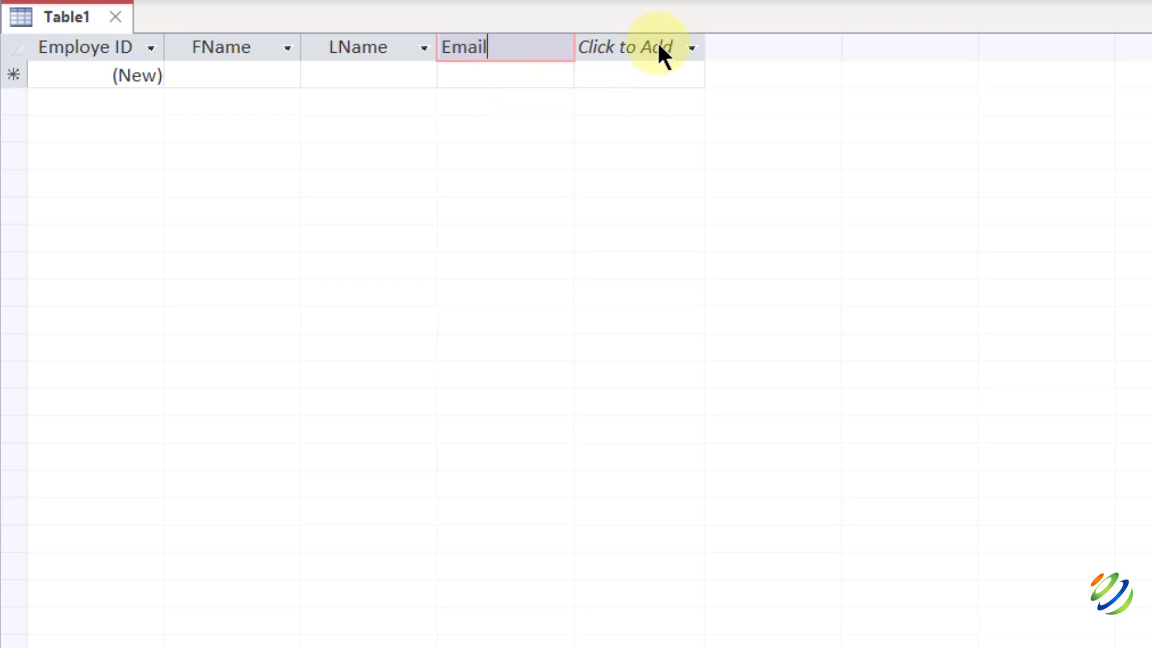
pyautogui.press('Return')
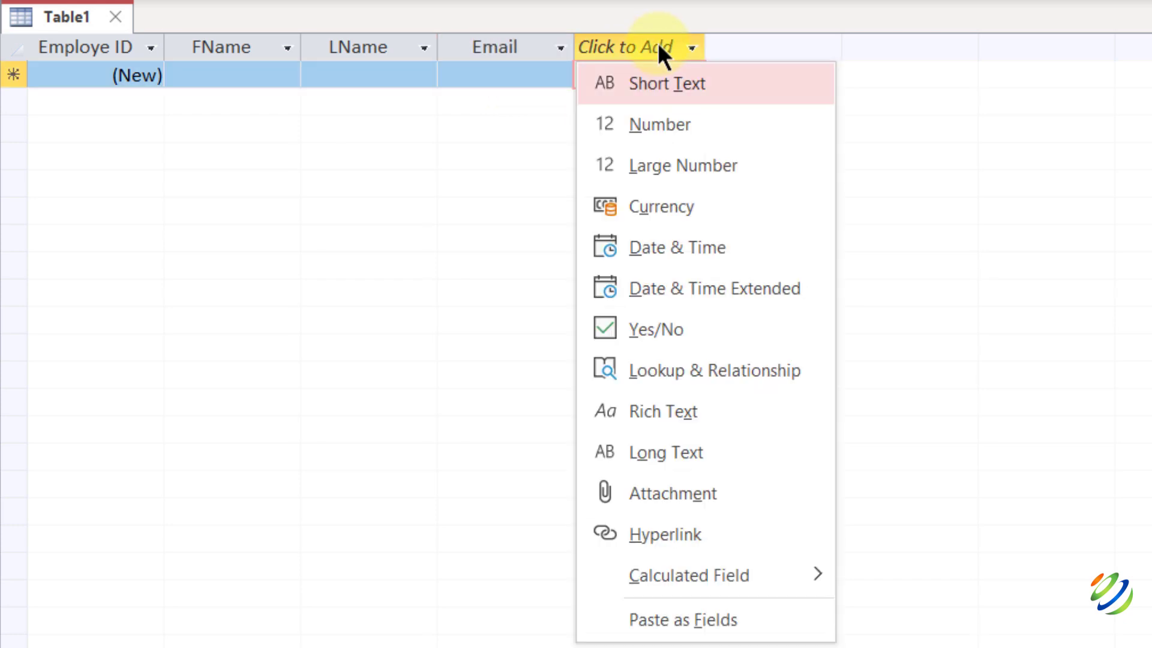
# Add Short Text fields Address and CIty, plus a Number field Phn #.
pyautogui.click(652, 82)
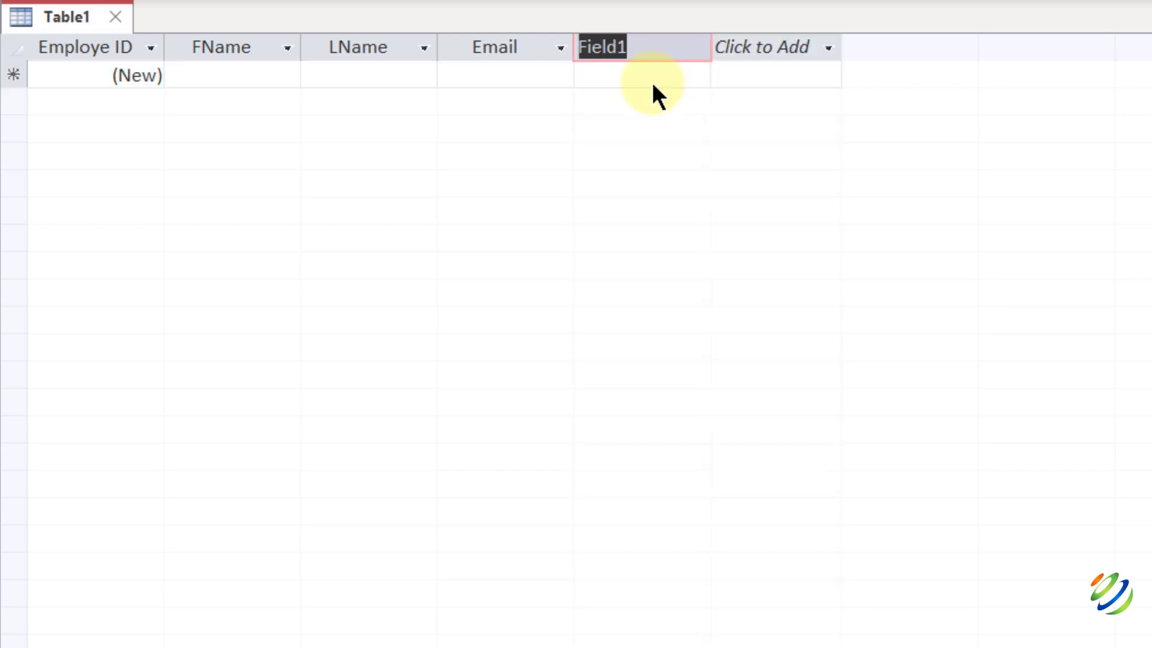
pyautogui.write('Address')
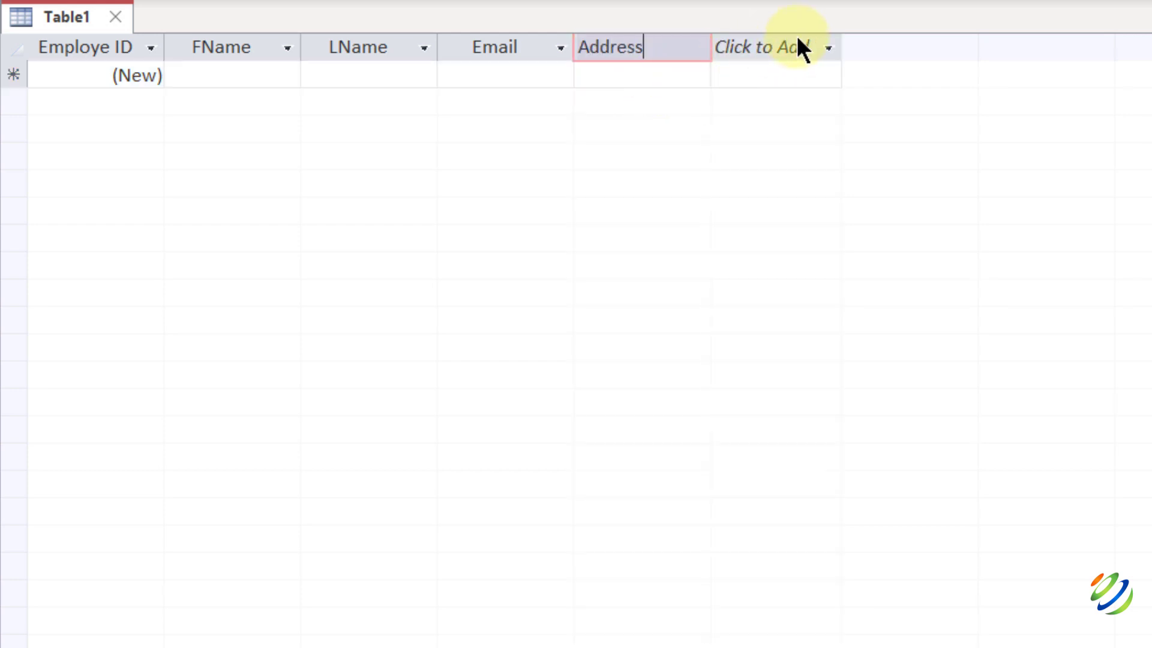
pyautogui.click(797, 36)
pyautogui.click(799, 49)
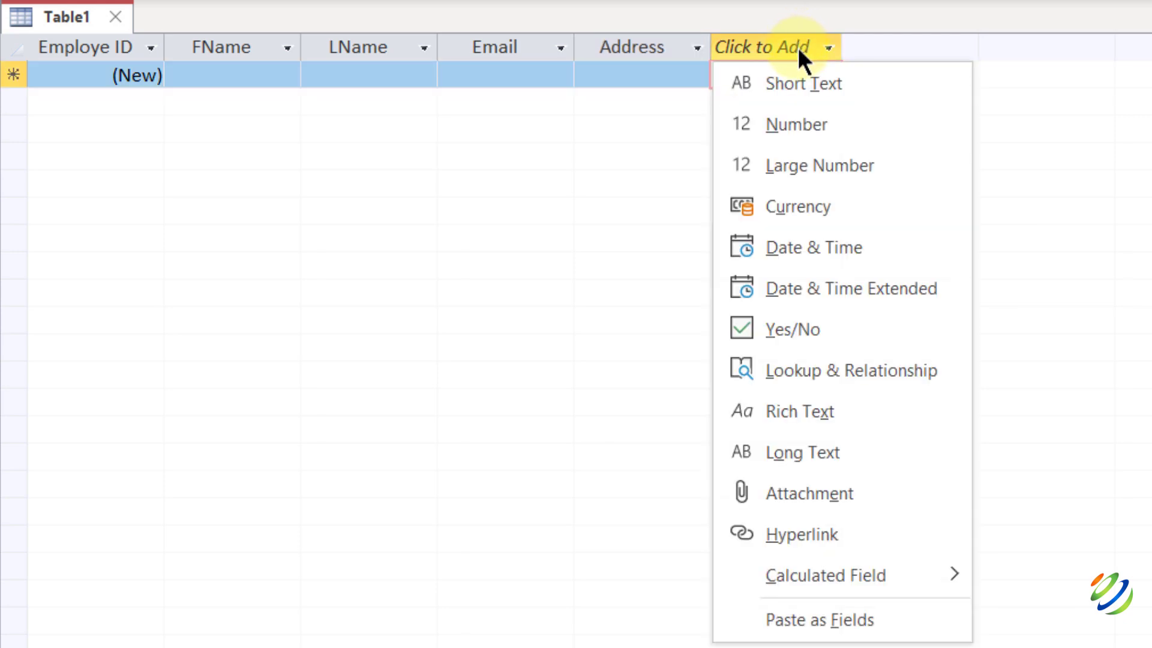
pyautogui.click(799, 86)
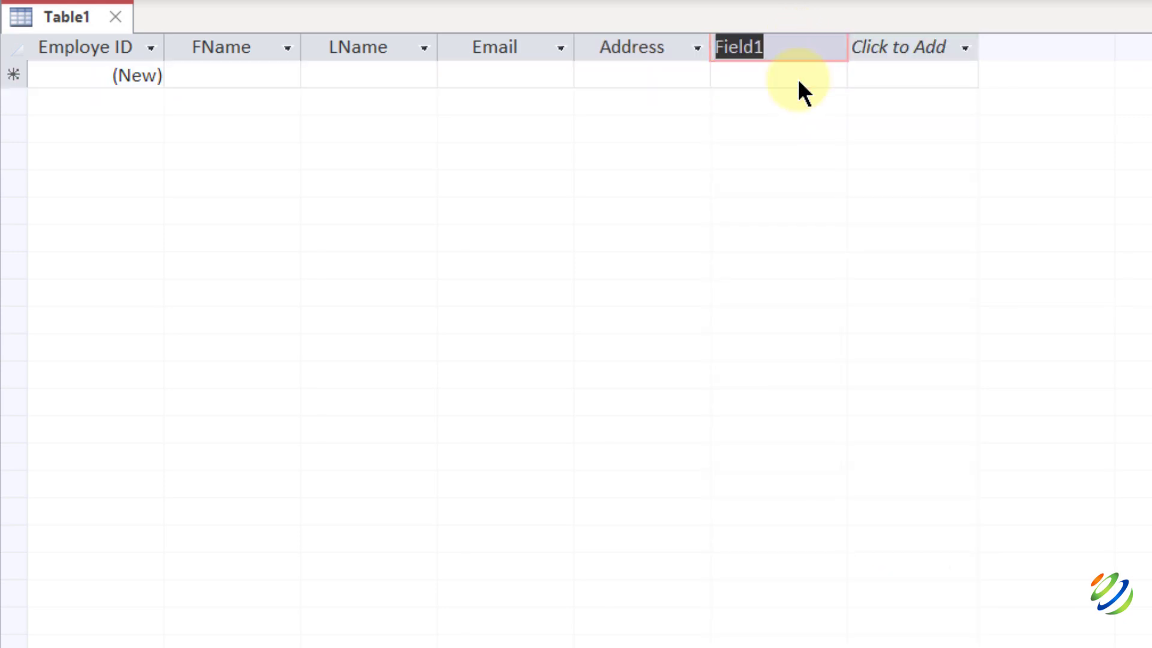
pyautogui.write('Clty')
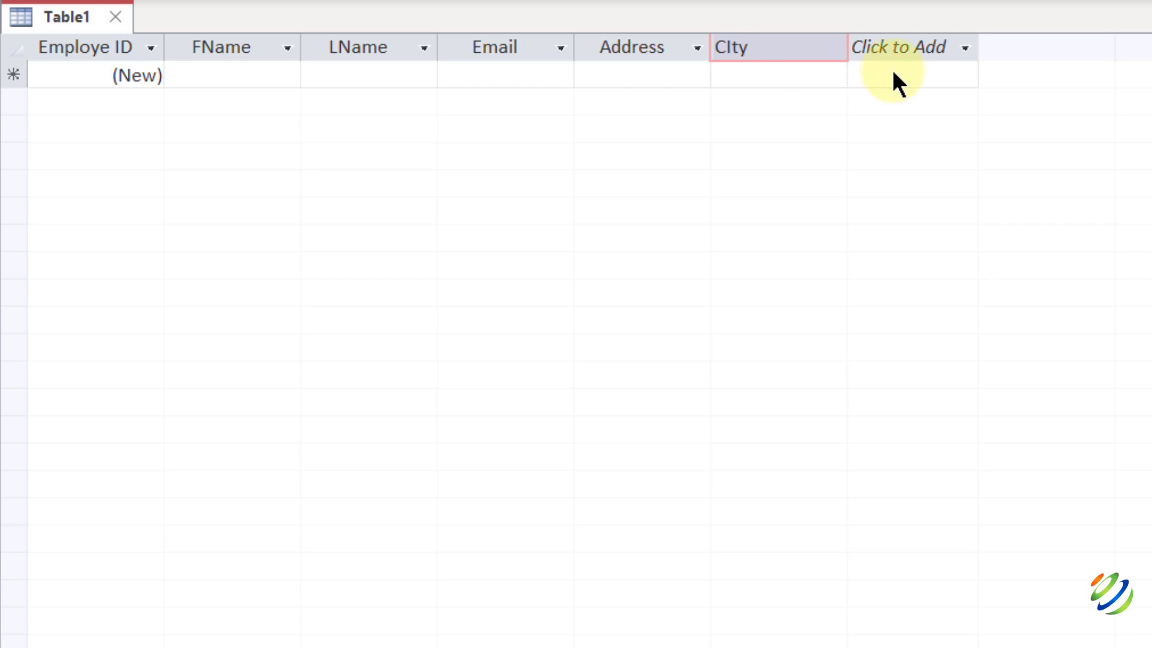
pyautogui.press('Return')
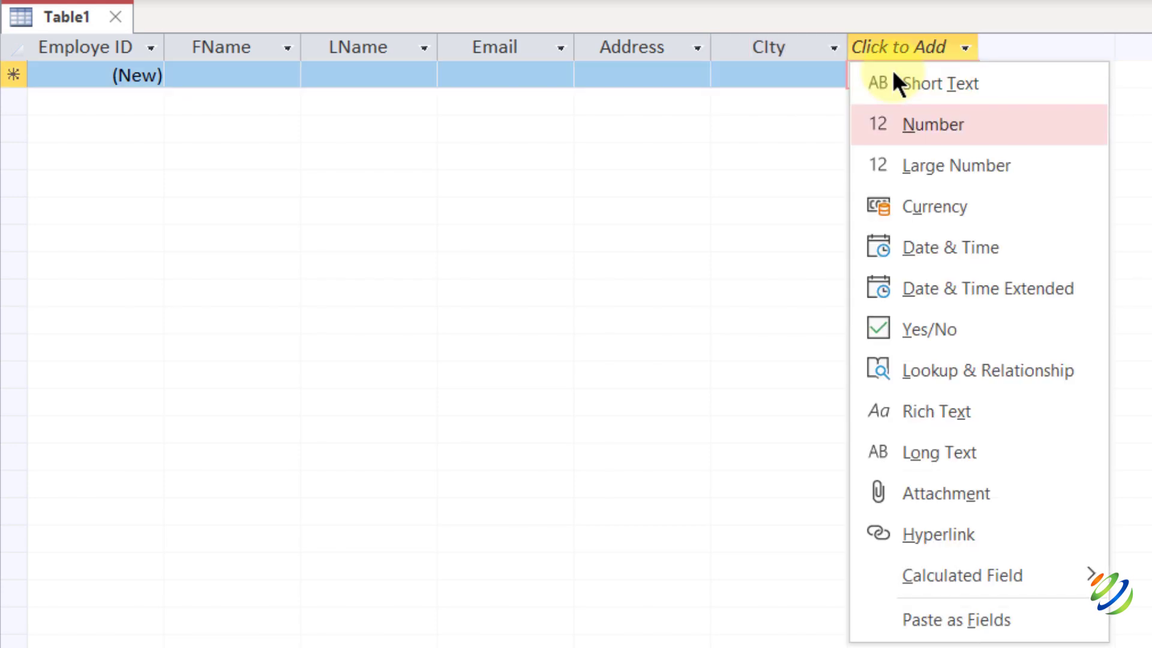
pyautogui.click(934, 121)
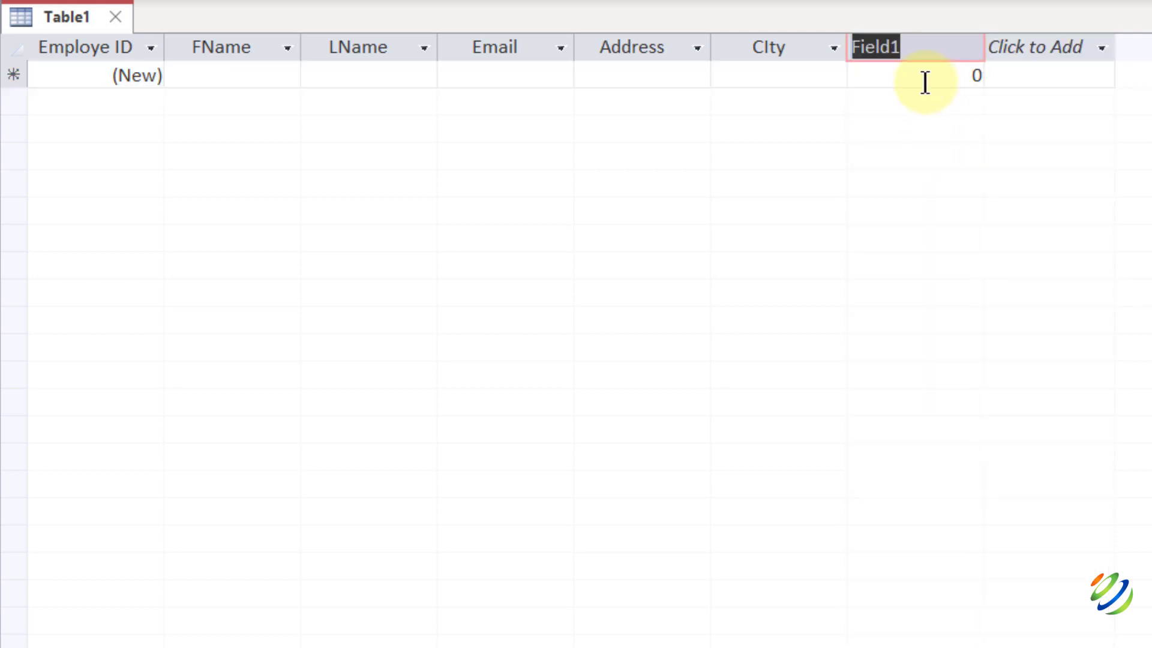
pyautogui.write('Phn')
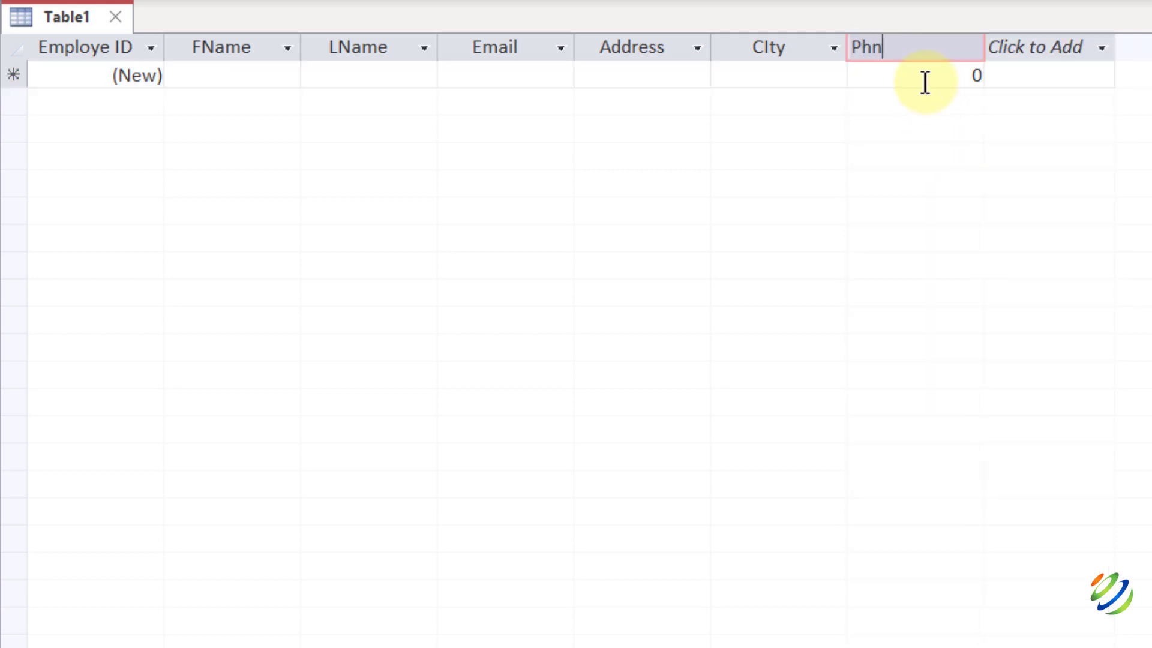
pyautogui.write(' #')
# Start the first employee record, entering first name, last name and e-mail address.
pyautogui.click(138, 78)
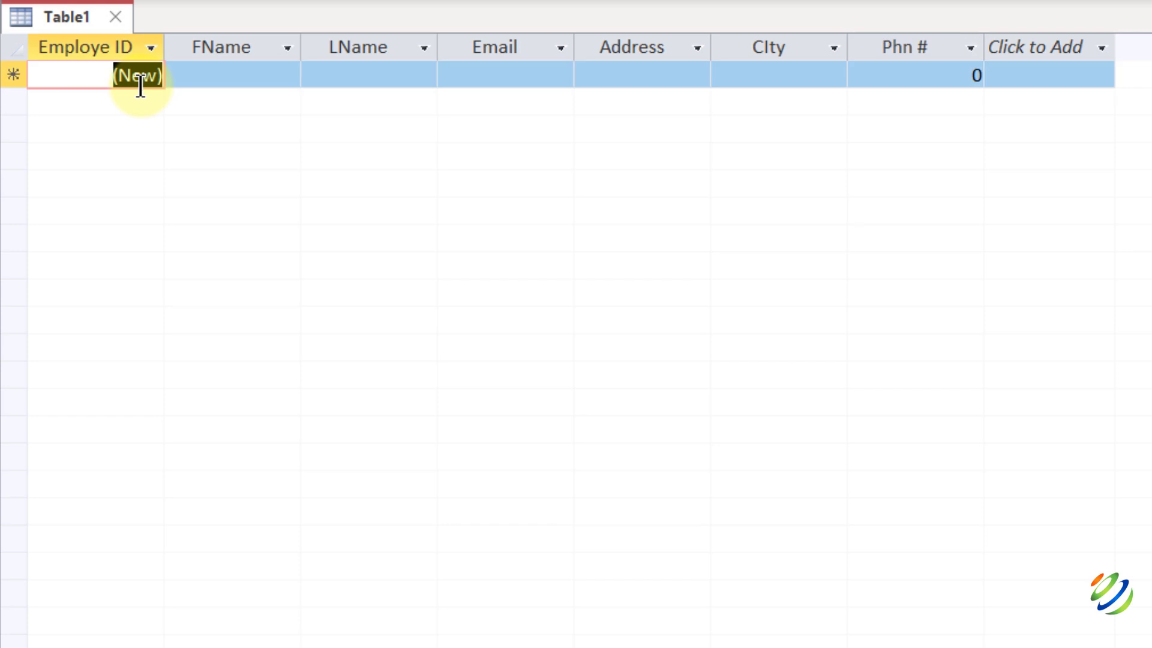
pyautogui.press('Tab')
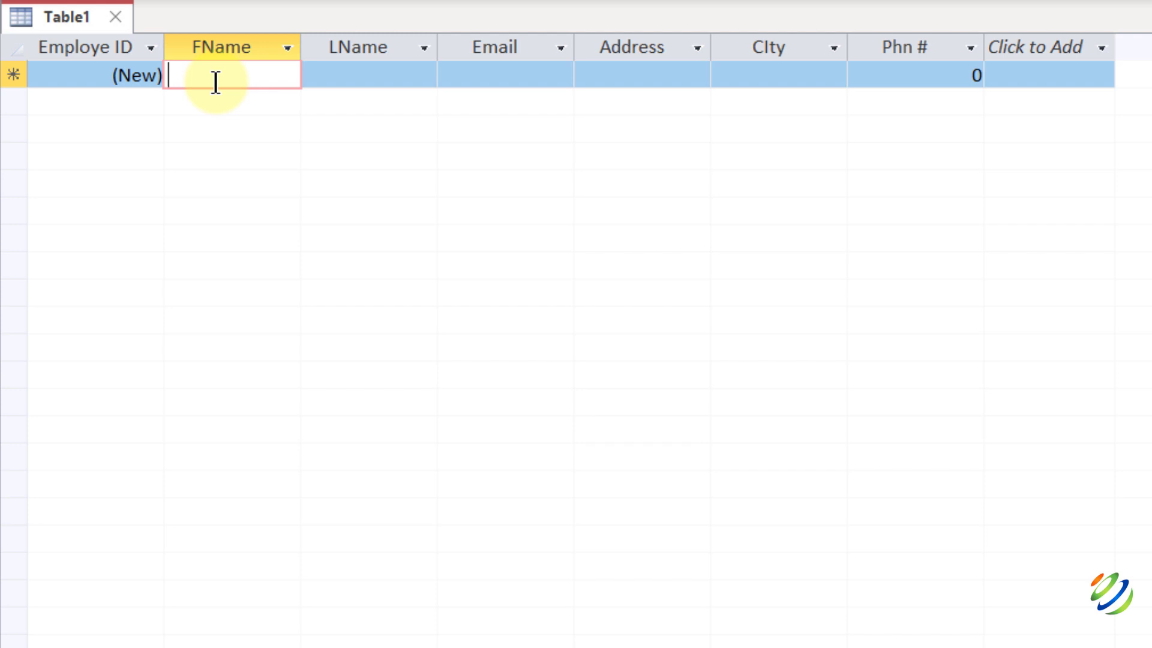
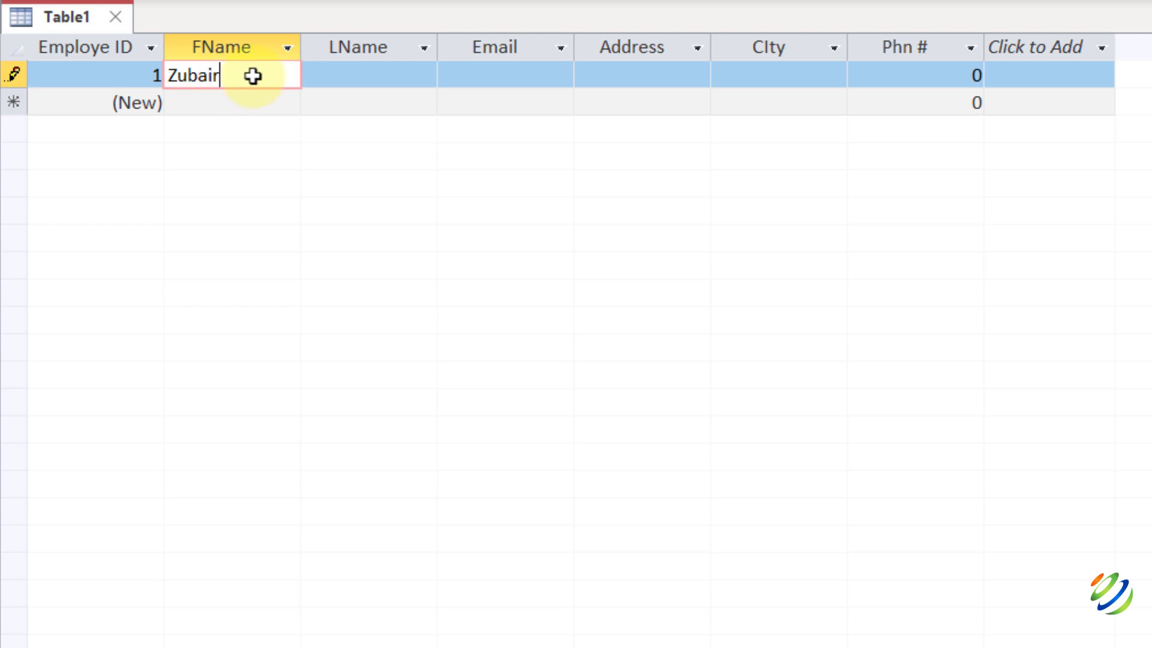
pyautogui.click(331, 64)
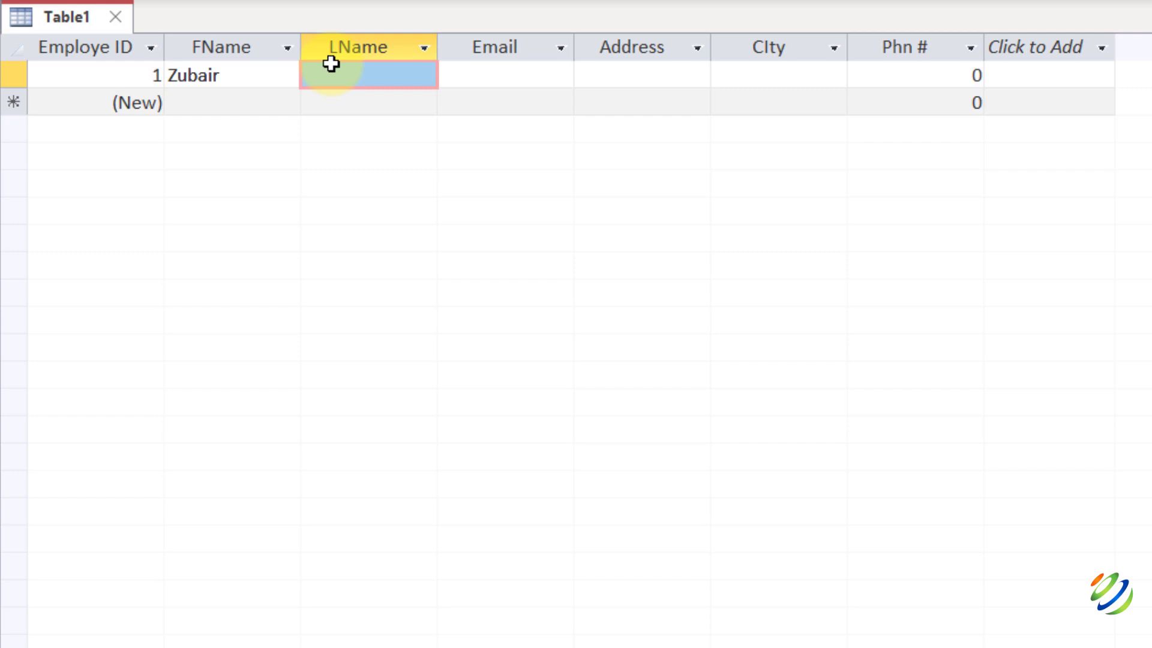
pyautogui.press('Tab')
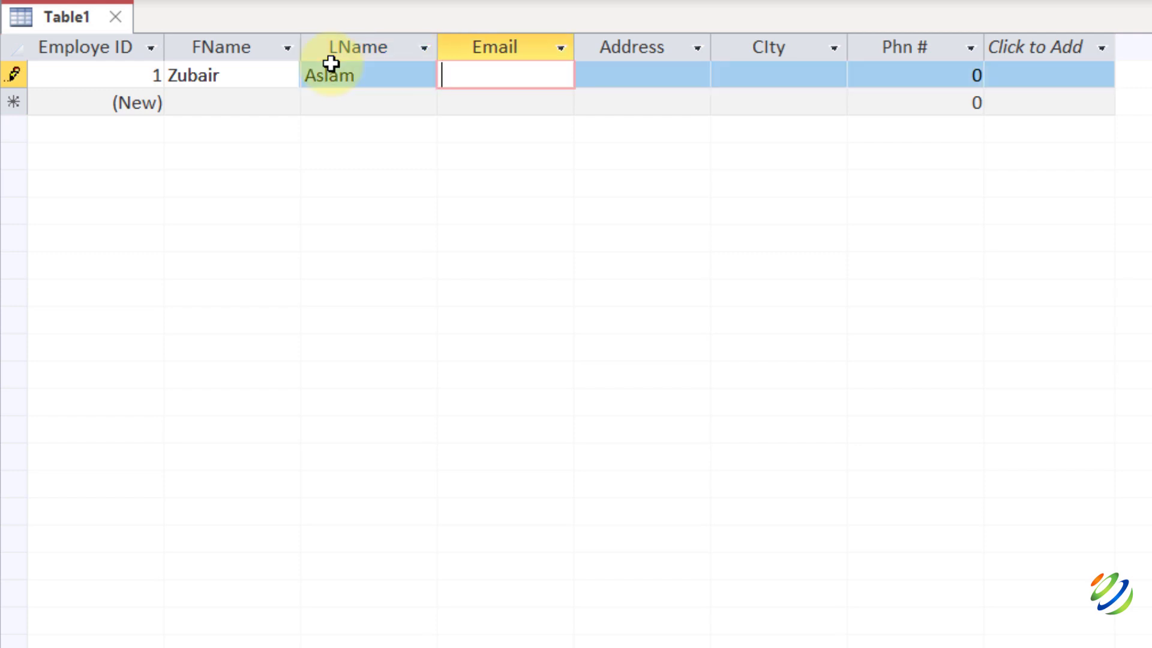
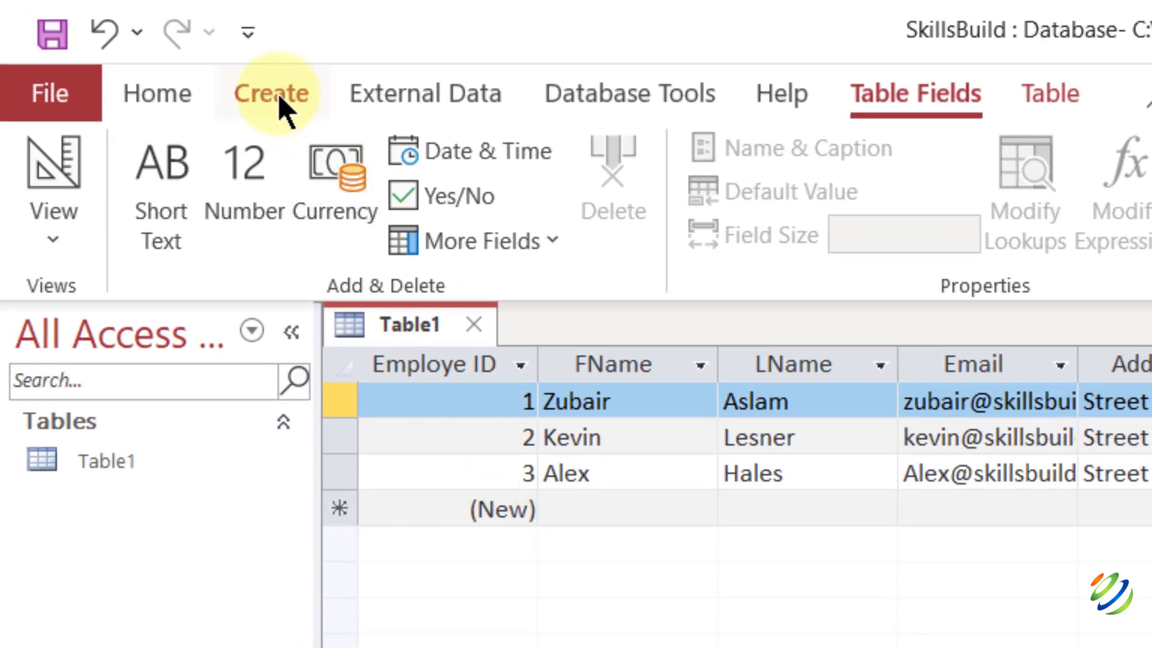
# Create a blank Table2, compare it with Table1's records, and finish on Table2.
pyautogui.click(282, 108)
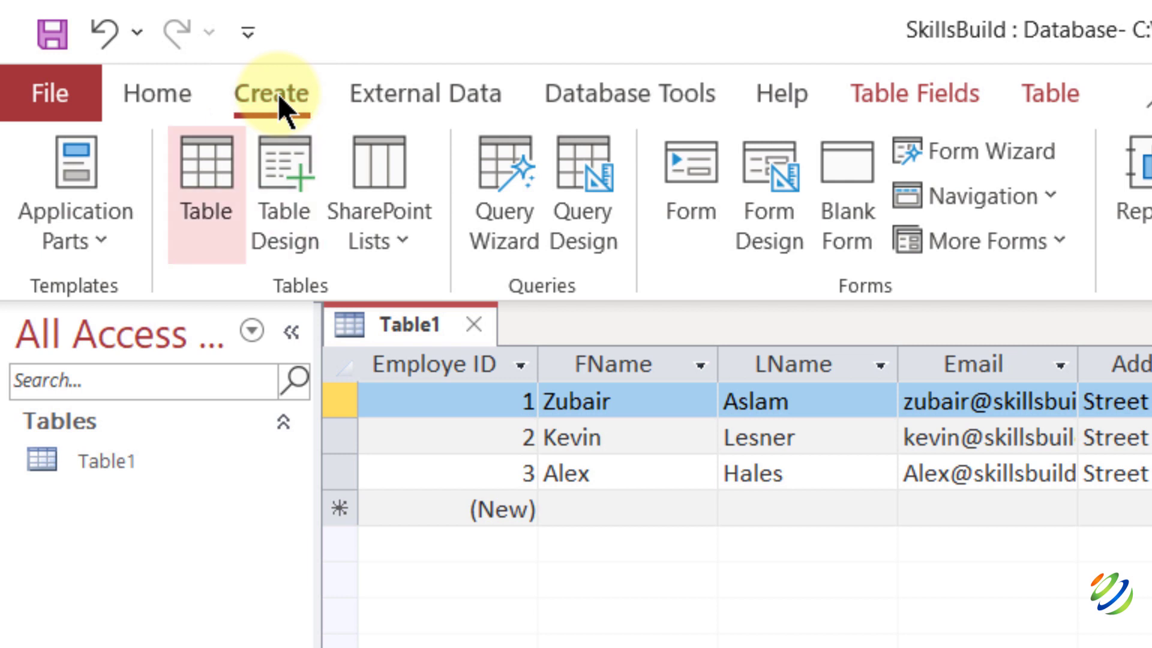
pyautogui.click(226, 186)
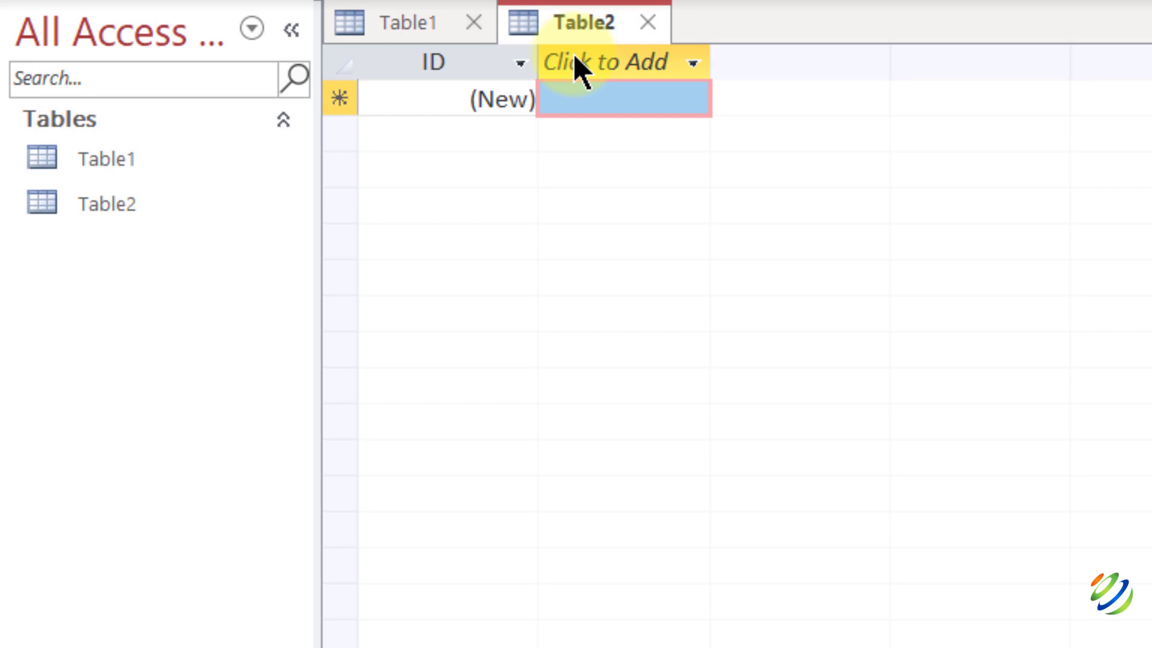
pyautogui.click(437, 29)
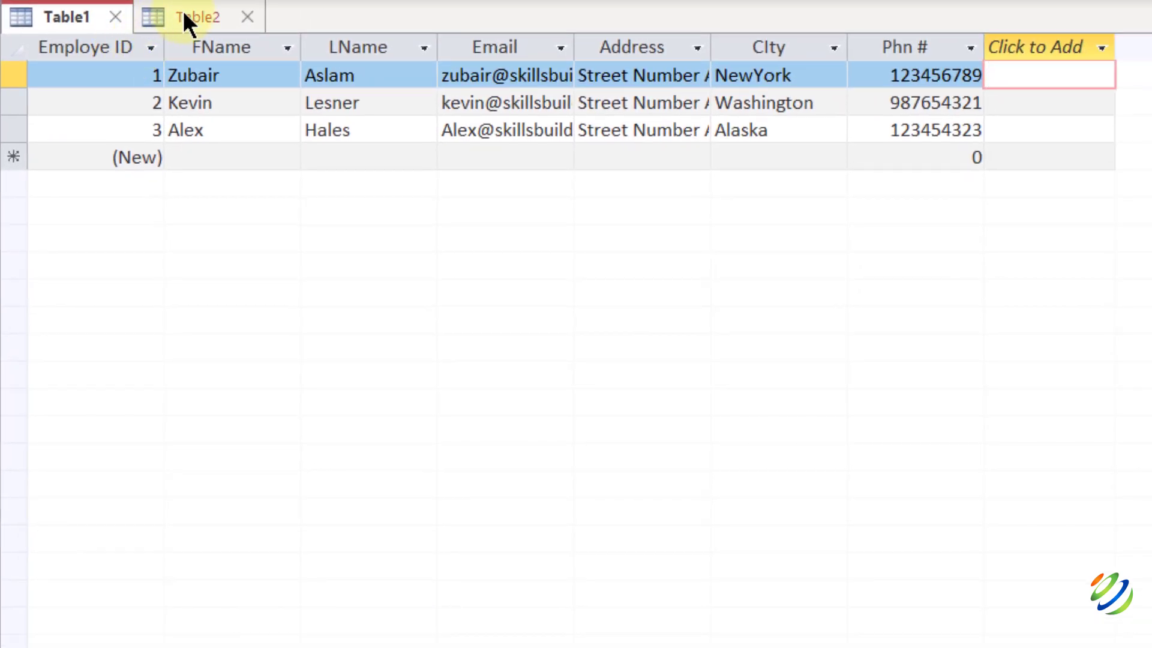
pyautogui.click(180, 13)
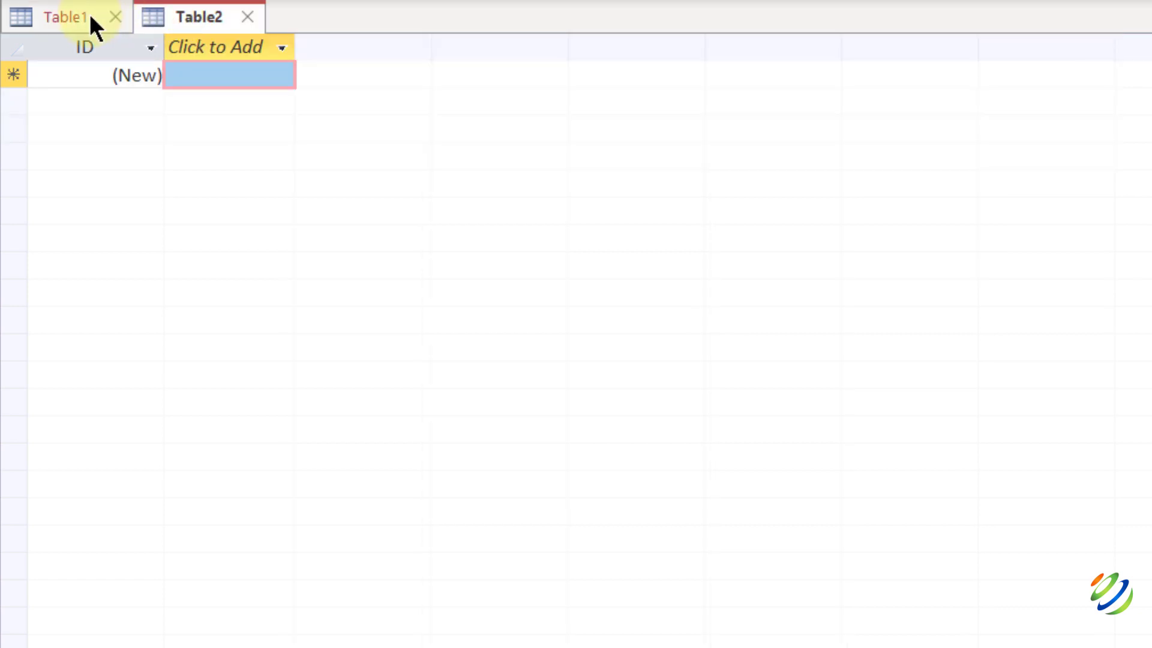
pyautogui.click(89, 14)
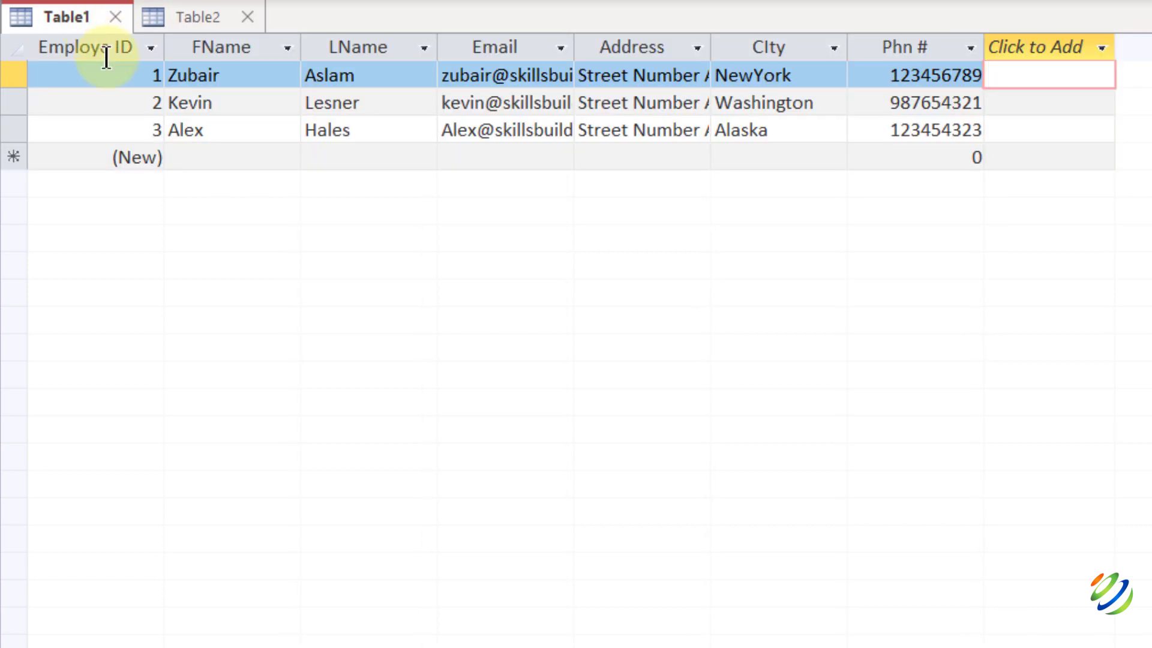
pyautogui.click(190, 26)
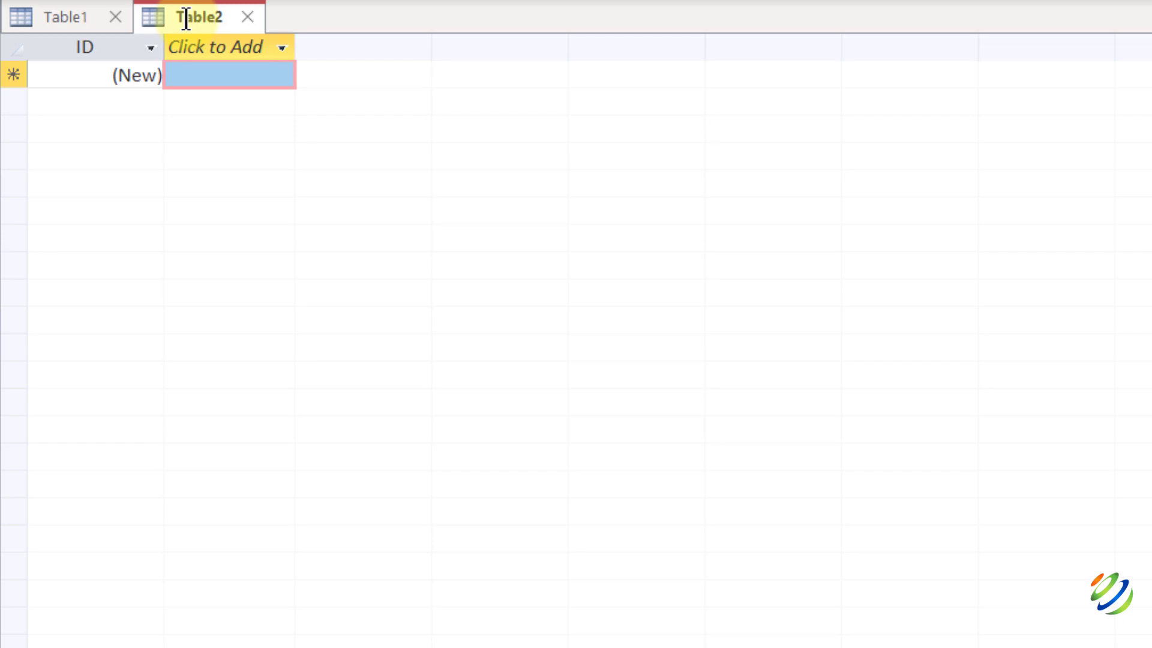
pyautogui.click(78, 17)
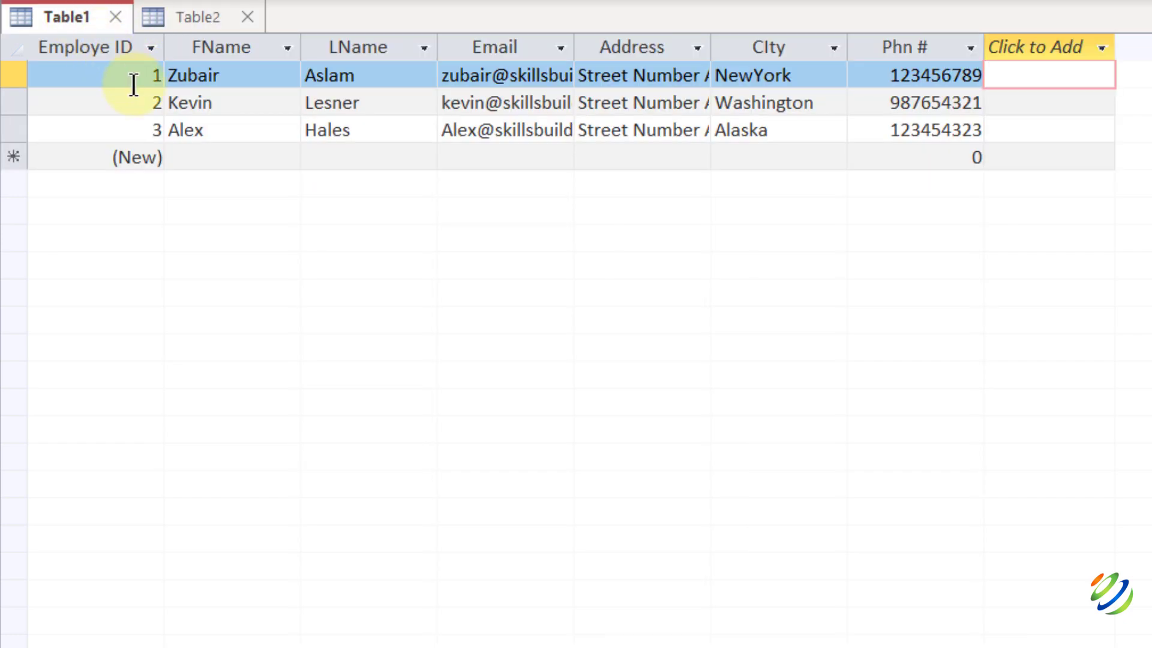
pyautogui.click(194, 18)
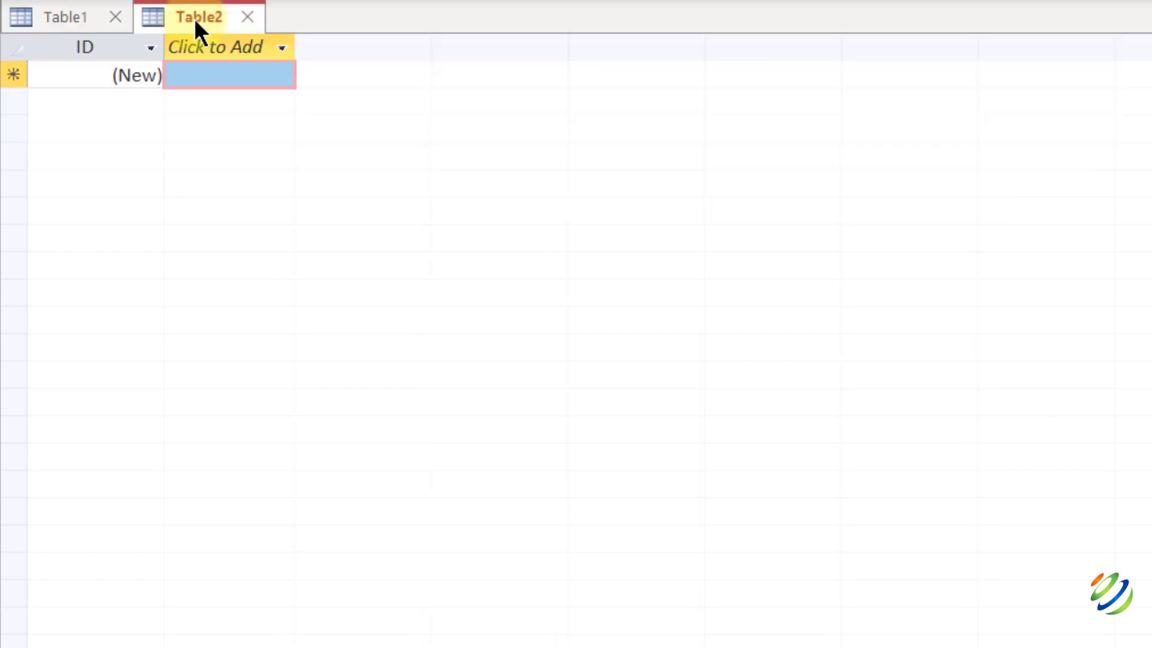
# Add Number fields Employe ID and Basic_Salary to Table2.
pyautogui.click(236, 47)
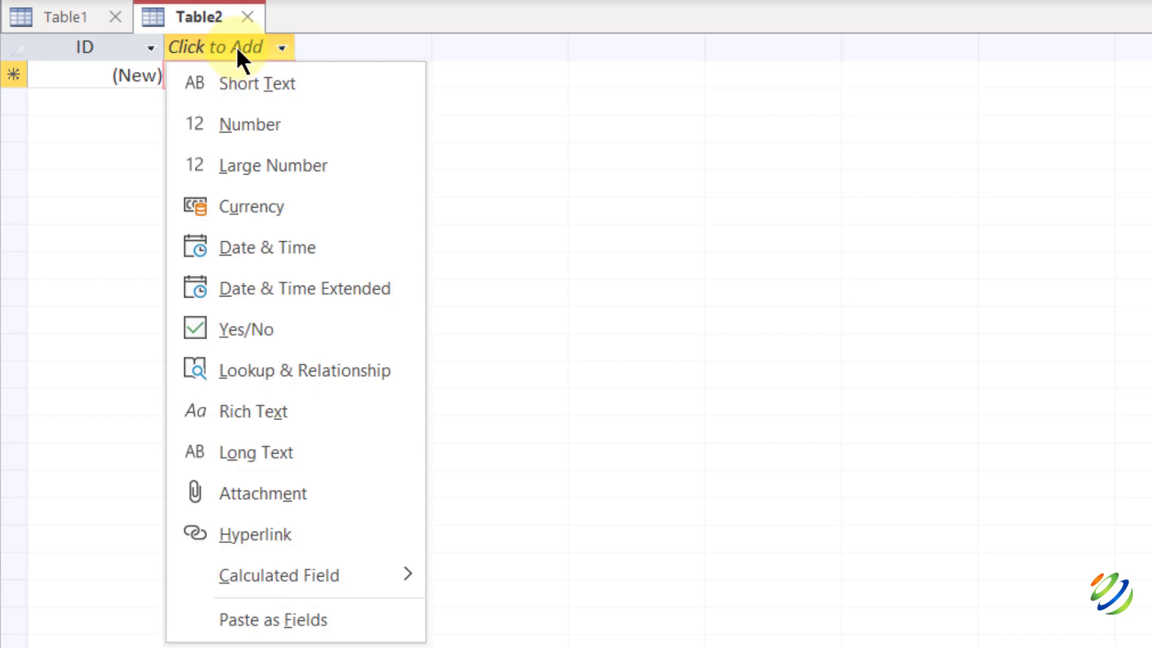
pyautogui.click(237, 122)
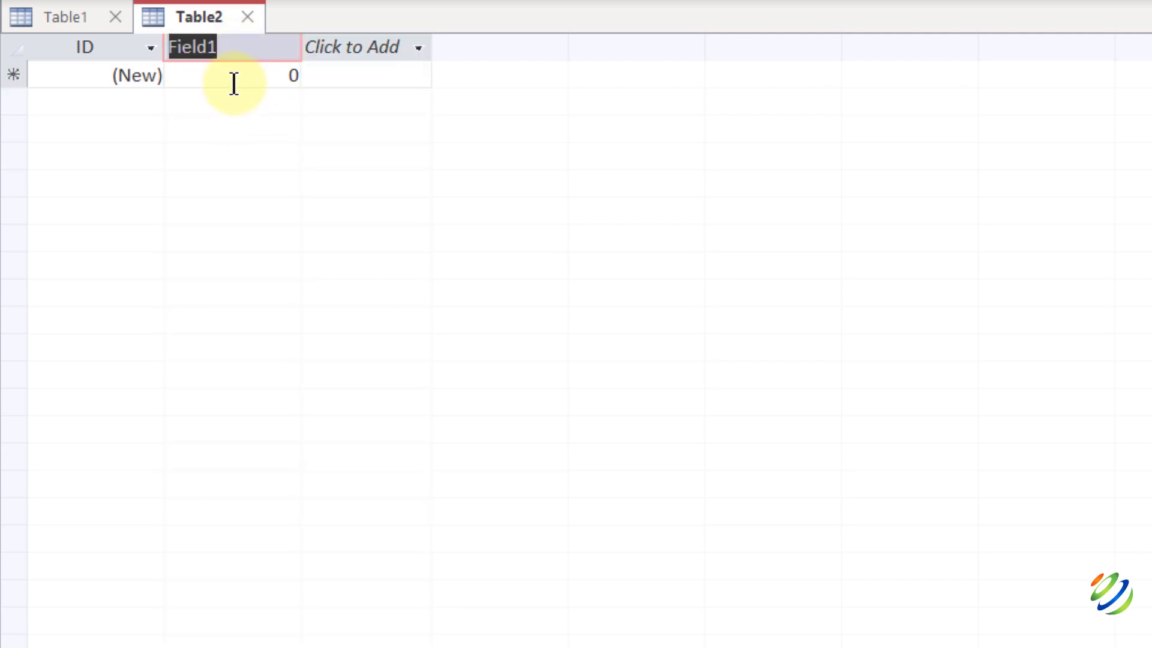
pyautogui.write('Employ')
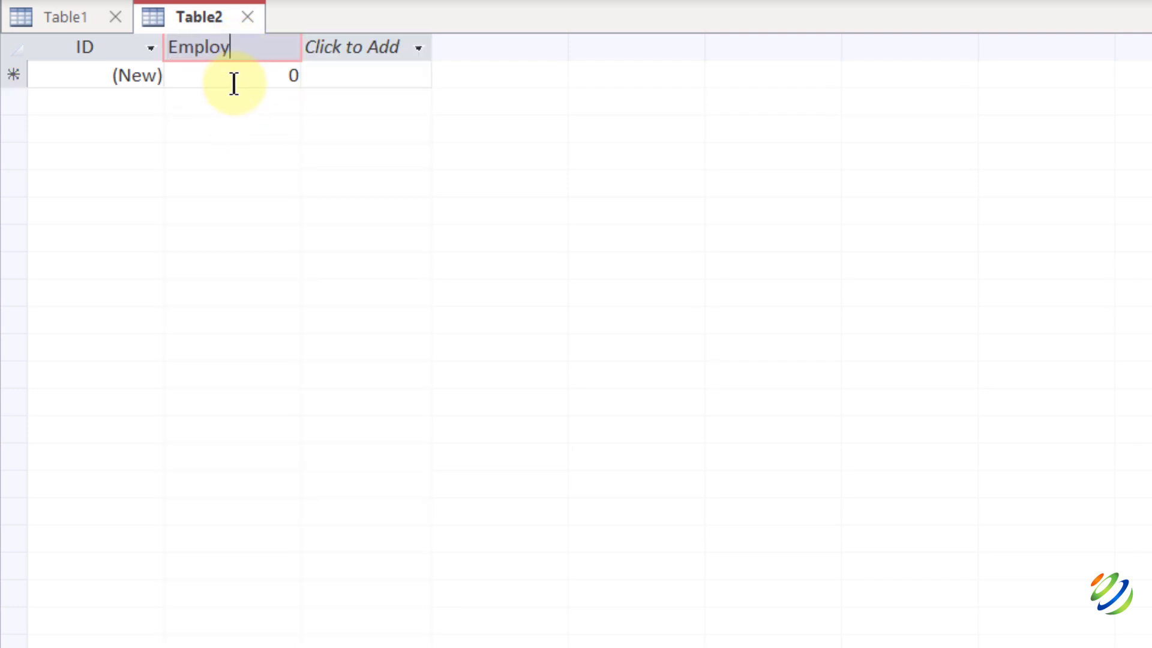
pyautogui.write('e ID')
pyautogui.press('Return')
pyautogui.click(349, 46)
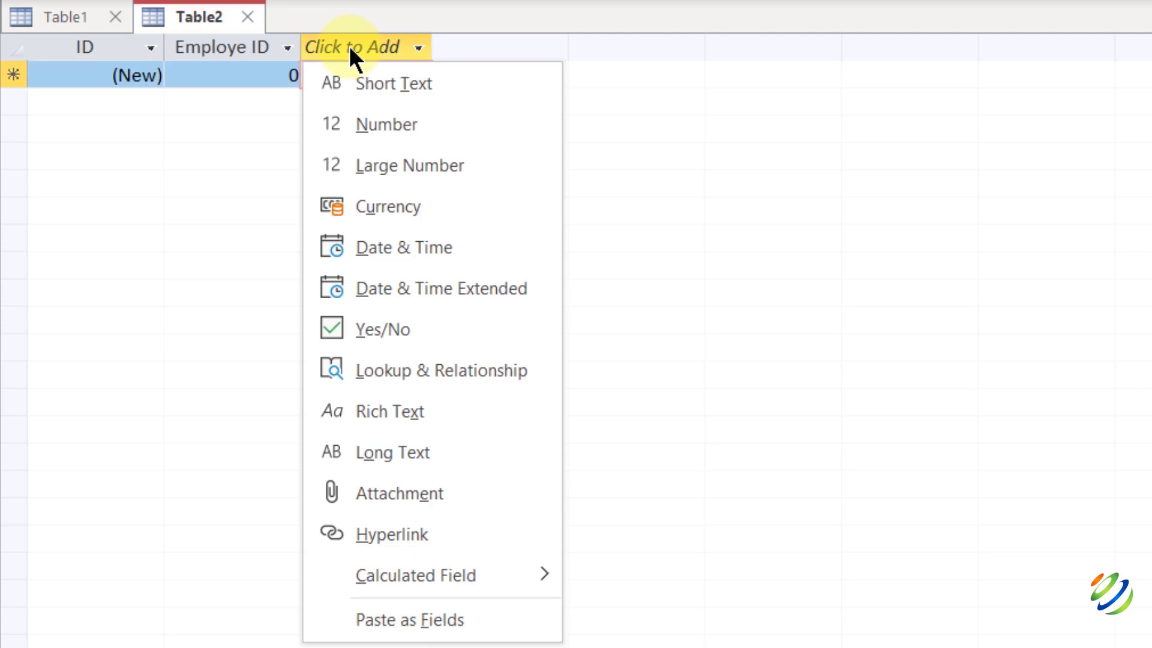
pyautogui.click(358, 120)
pyautogui.press('BackSpace')
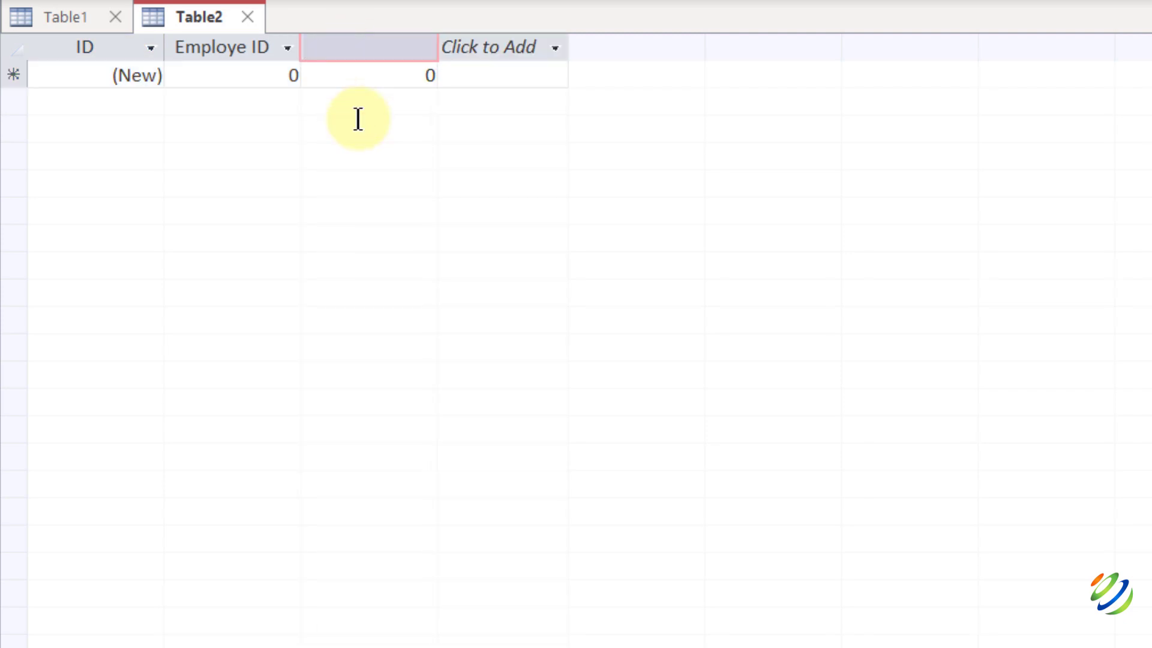
pyautogui.write('Basic_Salary')
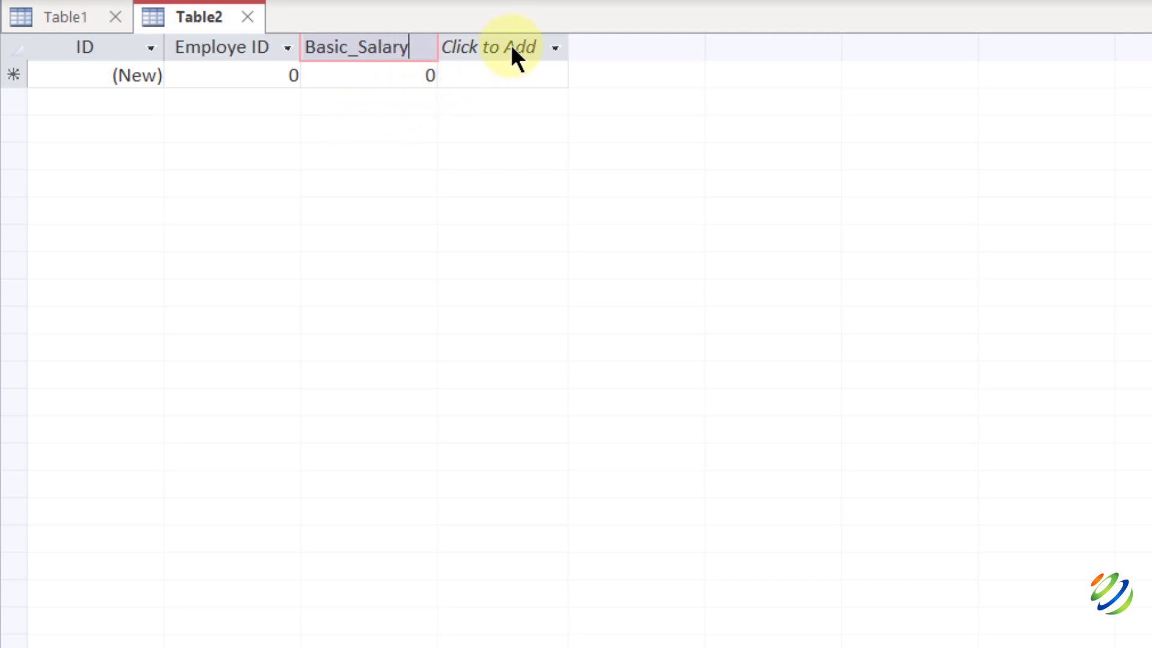
# Add Bonus and Deduction fields plus a Yes/No field named Status.
pyautogui.click(510, 46)
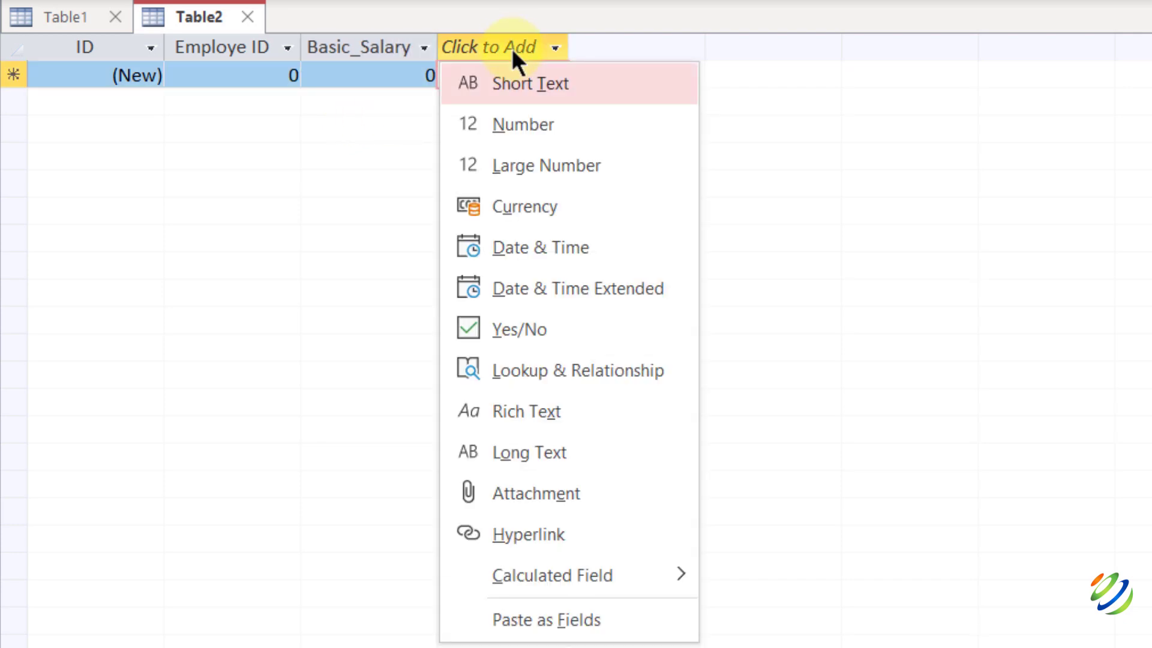
pyautogui.click(523, 122)
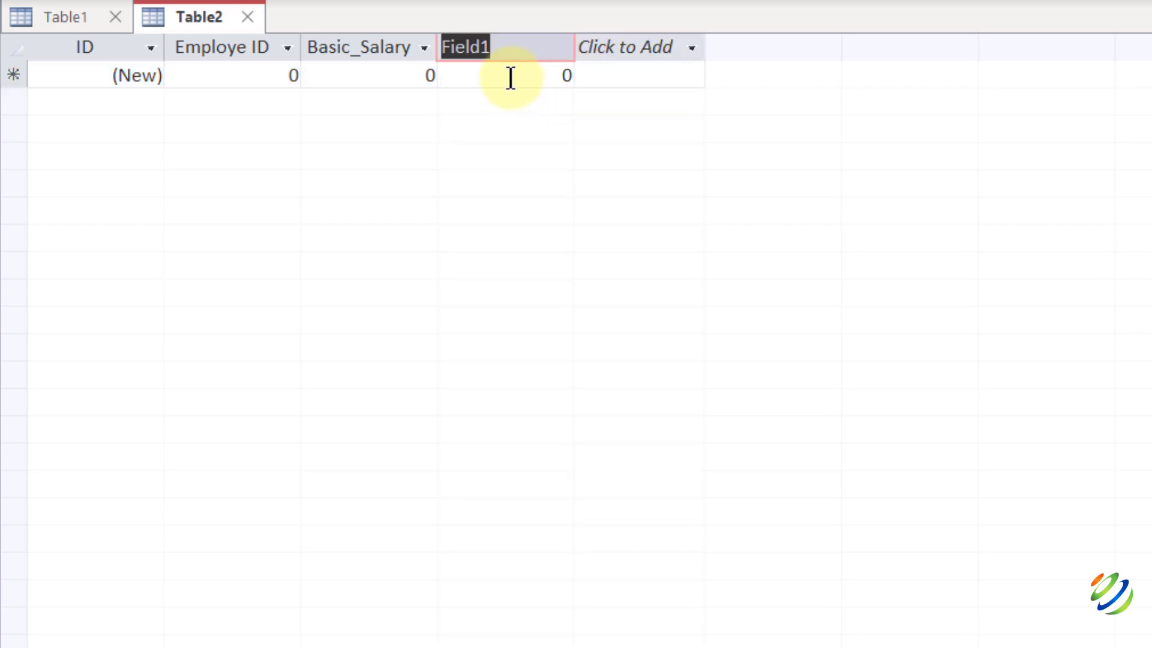
pyautogui.write('Bonus')
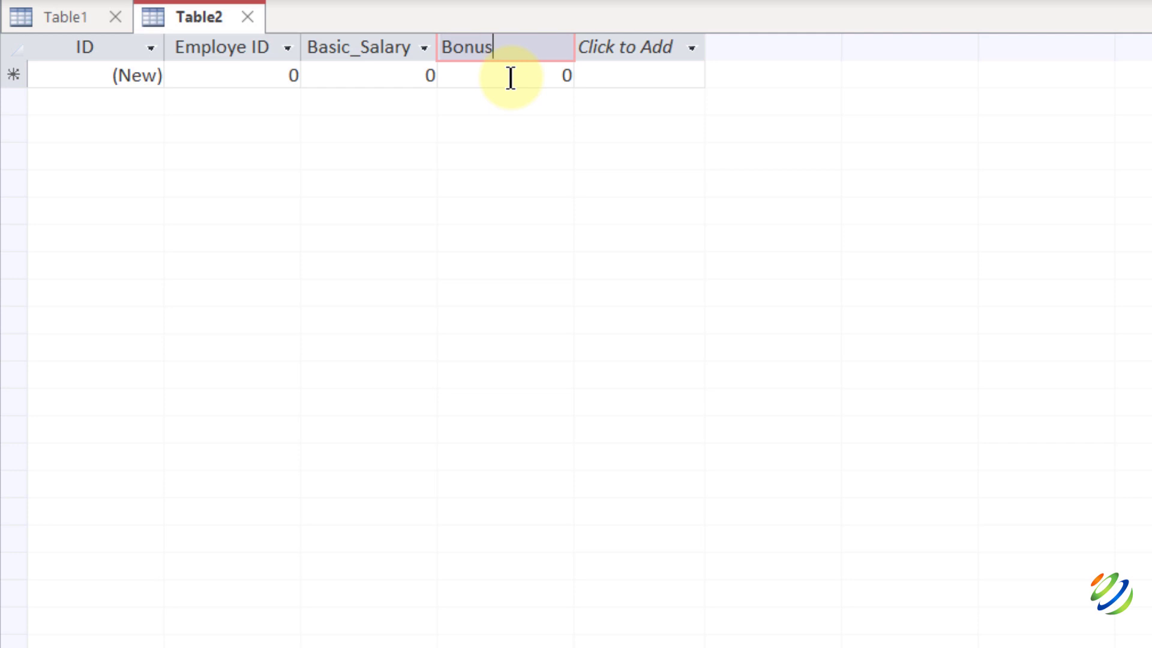
pyautogui.click(664, 48)
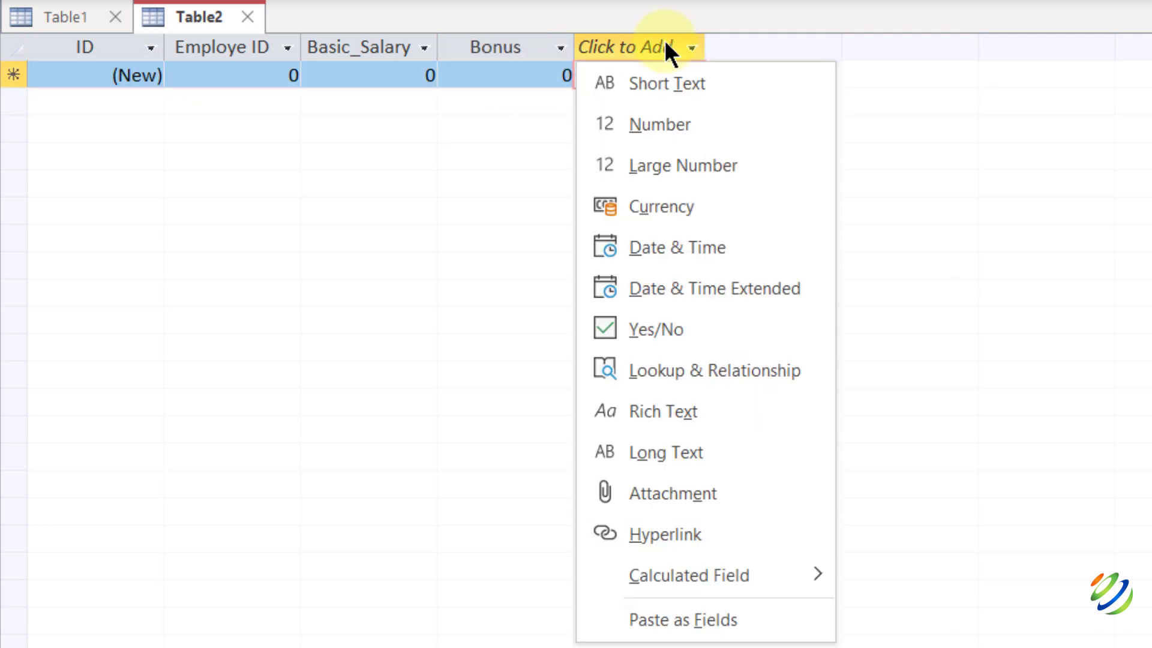
pyautogui.click(659, 84)
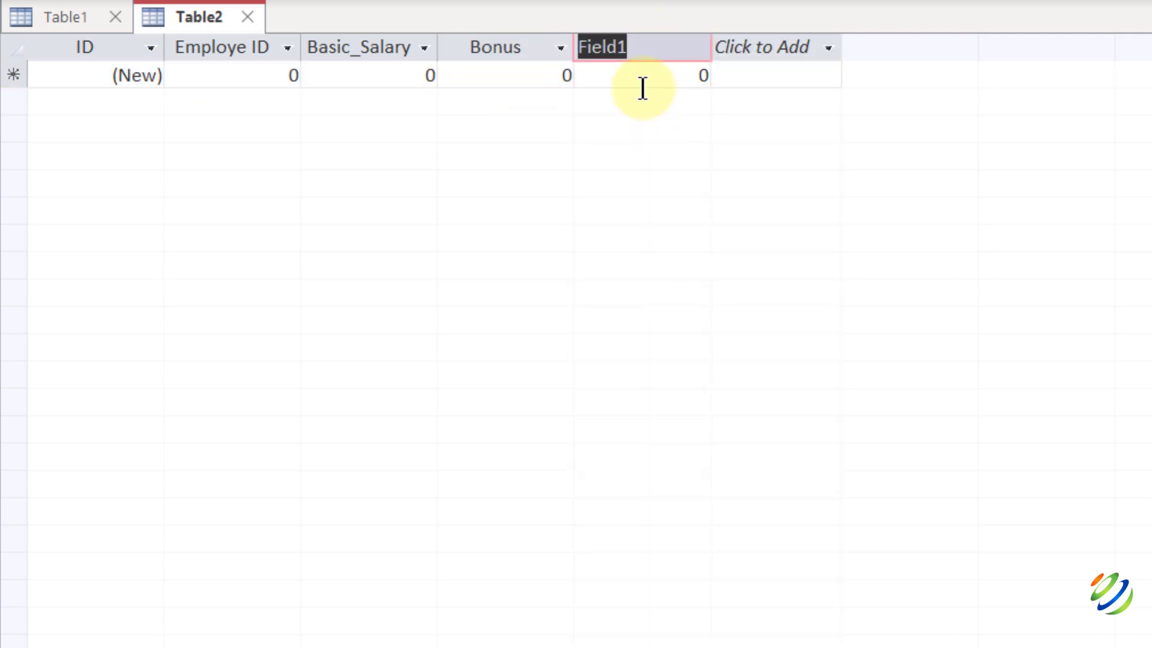
pyautogui.write('D')
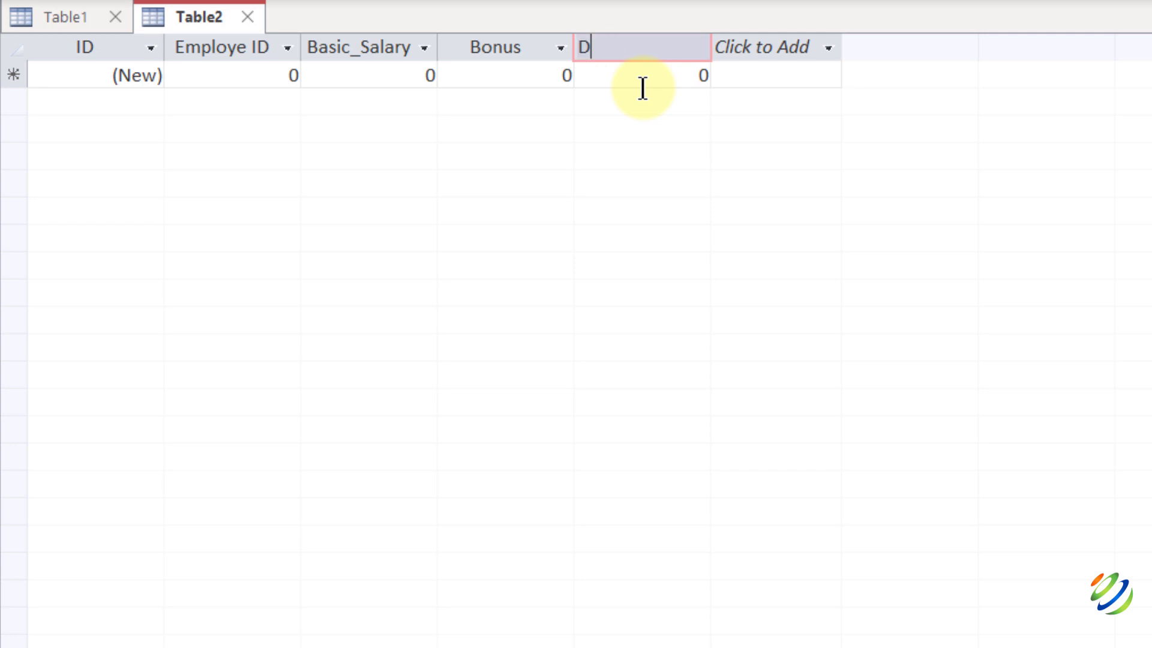
pyautogui.write('eduction')
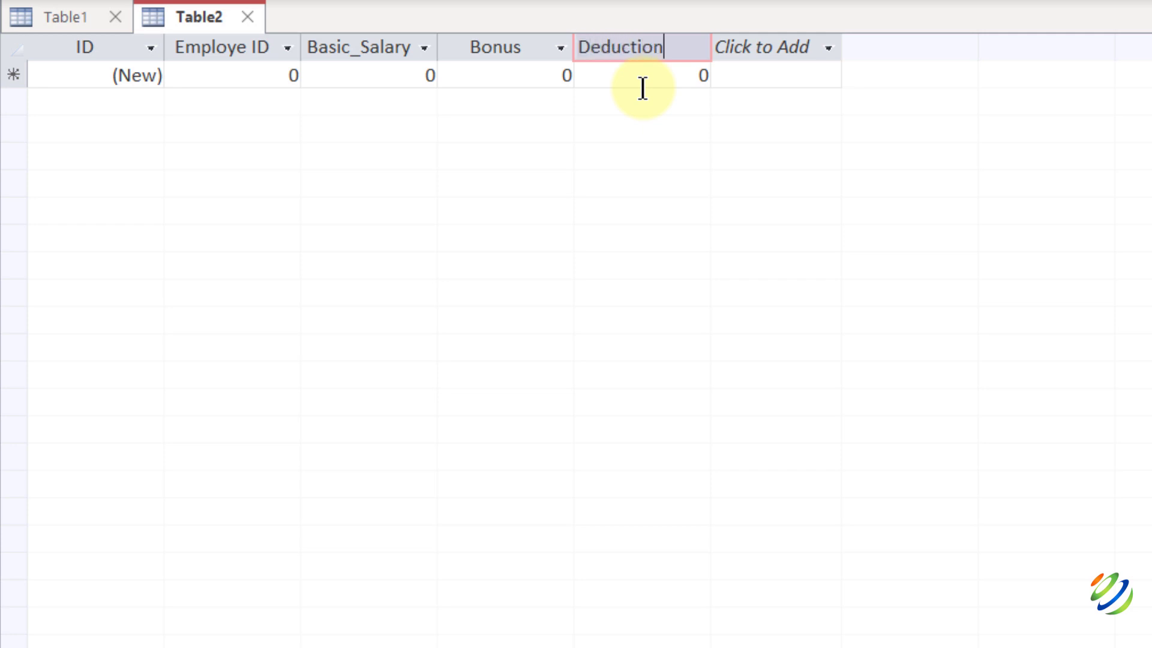
pyautogui.click(776, 47)
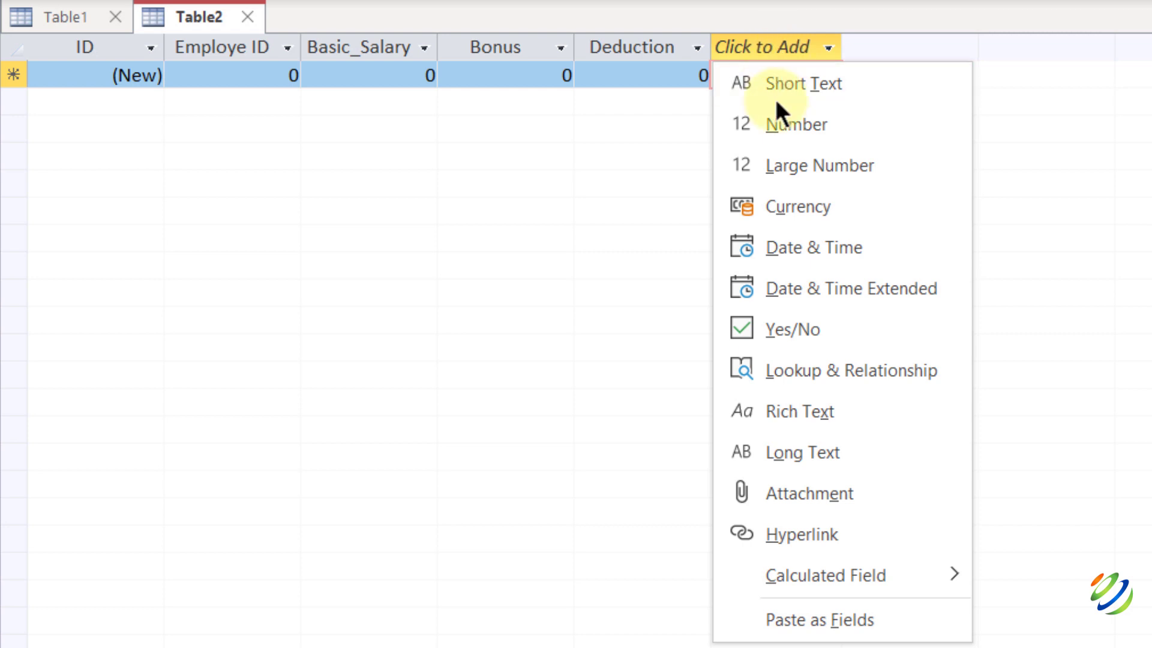
pyautogui.click(774, 329)
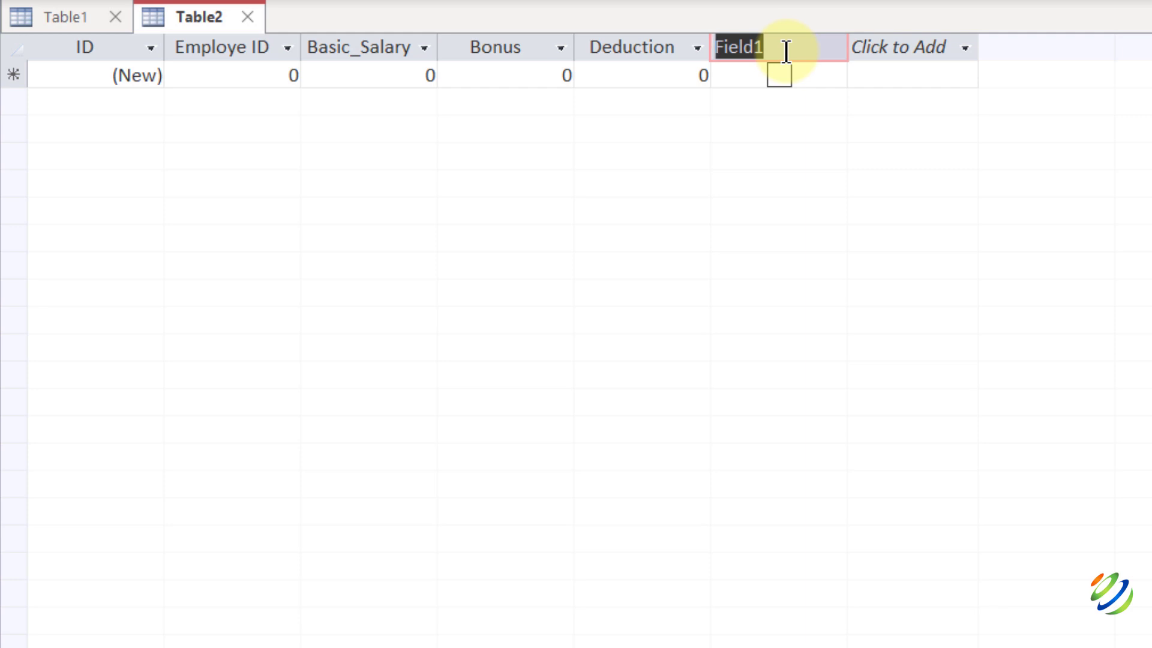
pyautogui.write('Statu')
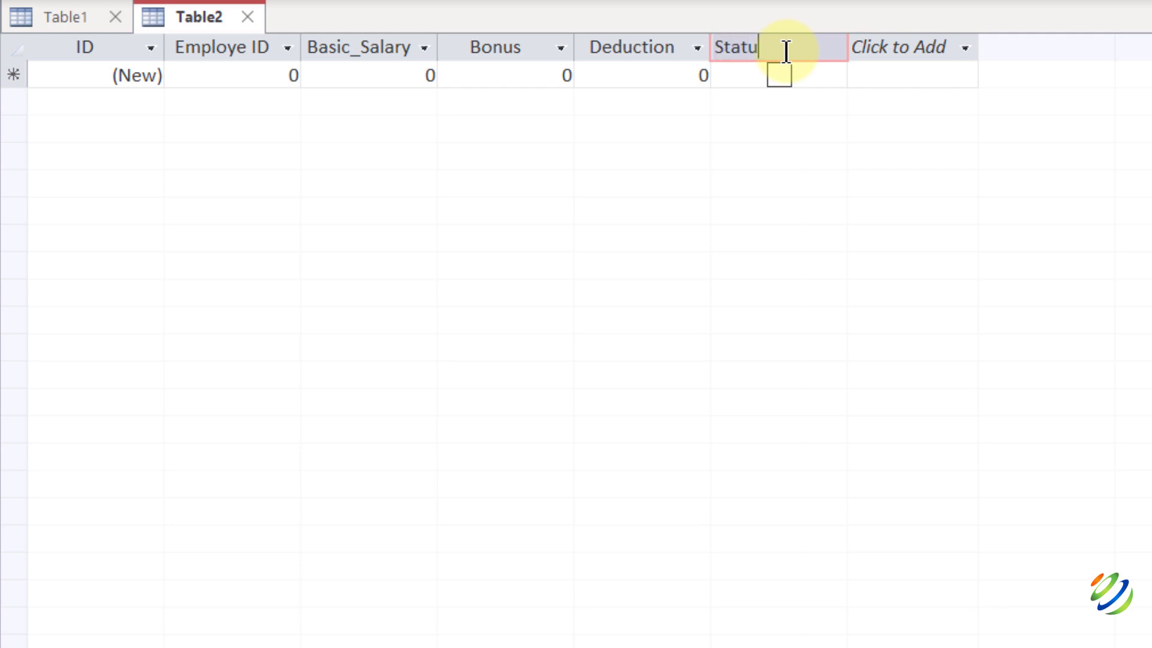
pyautogui.write('s')
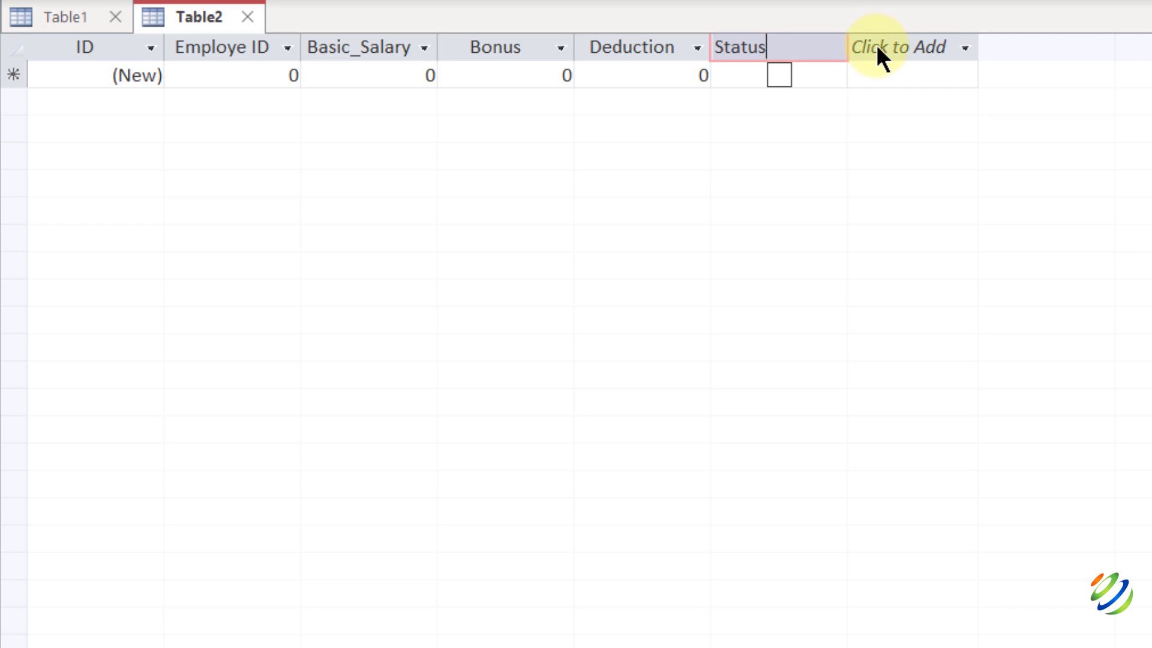
# Add a calculated field with the expression [Basic_Salary] + [Bonus] - [Deduction].
pyautogui.click(921, 47)
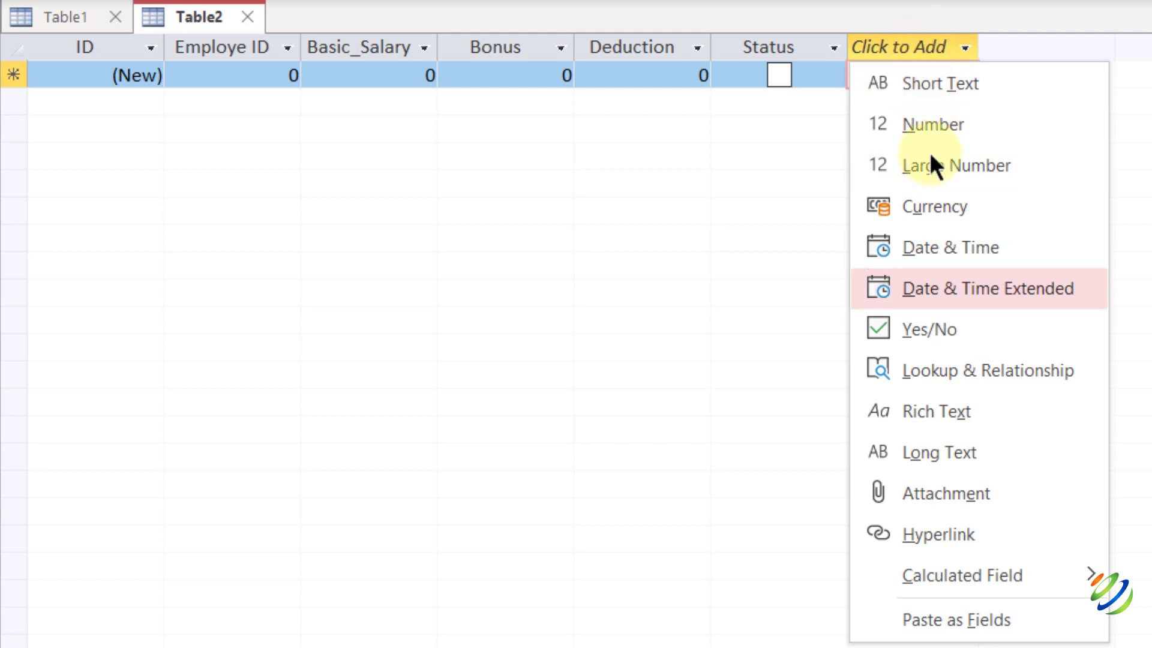
pyautogui.moveTo(964, 574)
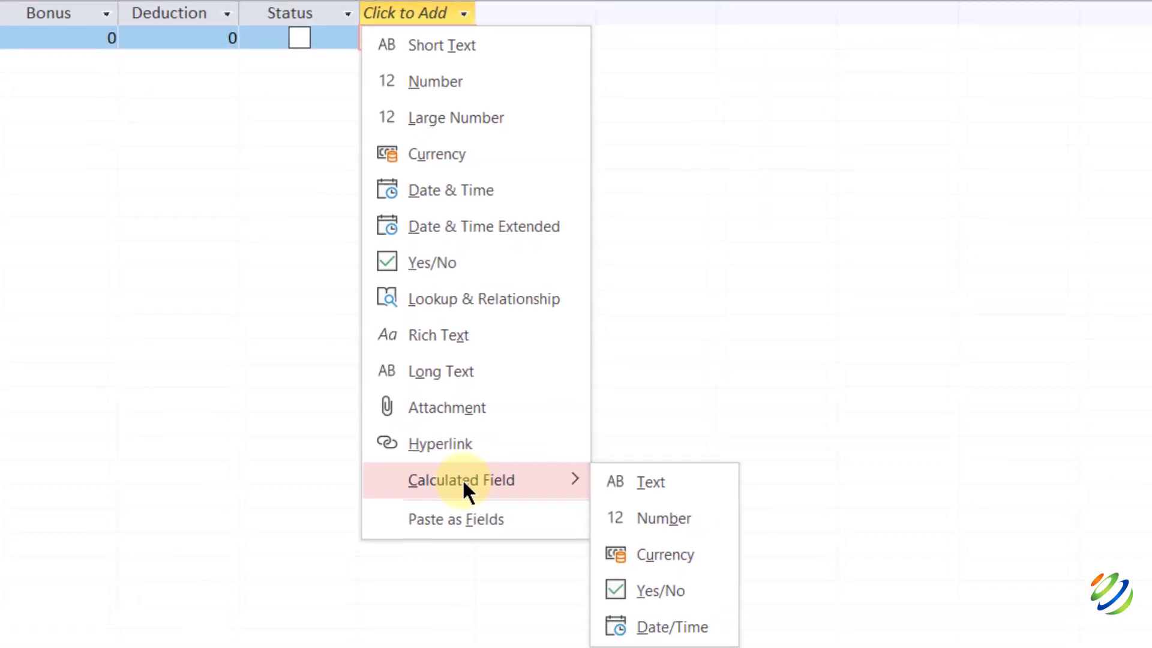
pyautogui.click(635, 514)
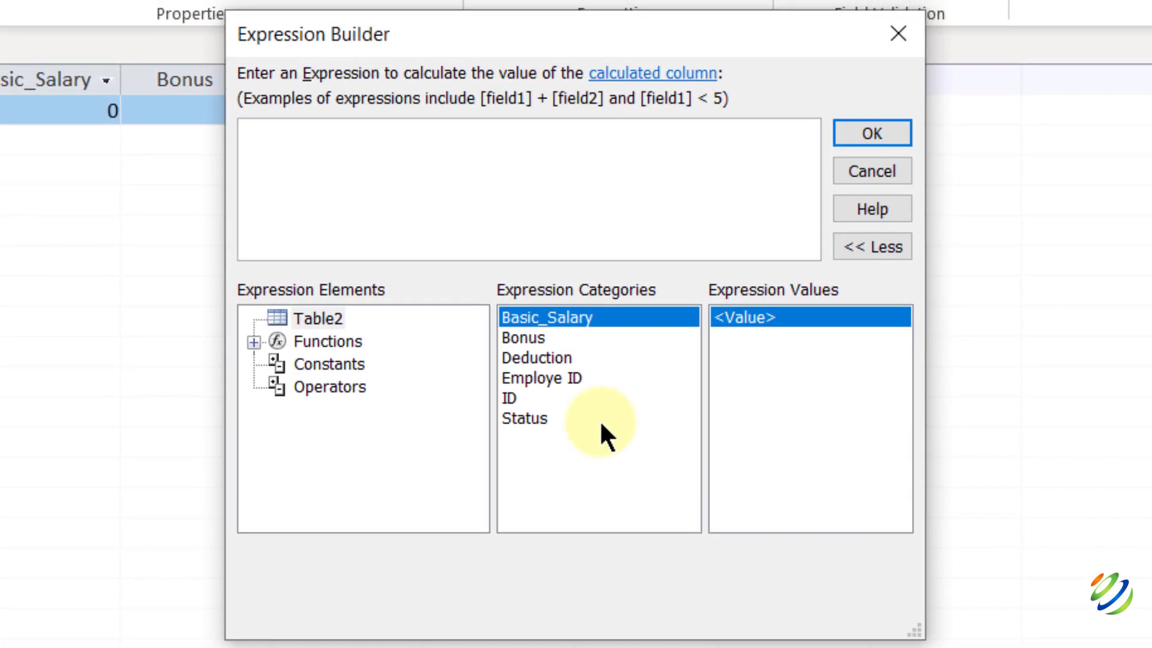
pyautogui.click(536, 318)
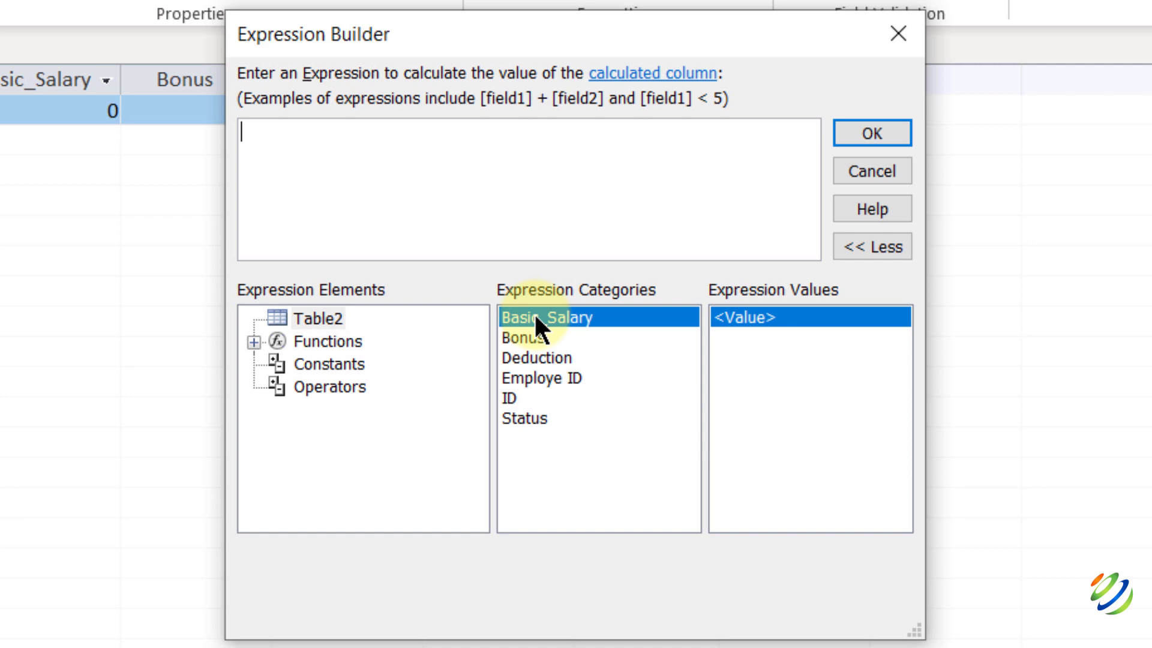
pyautogui.doubleClick(536, 318)
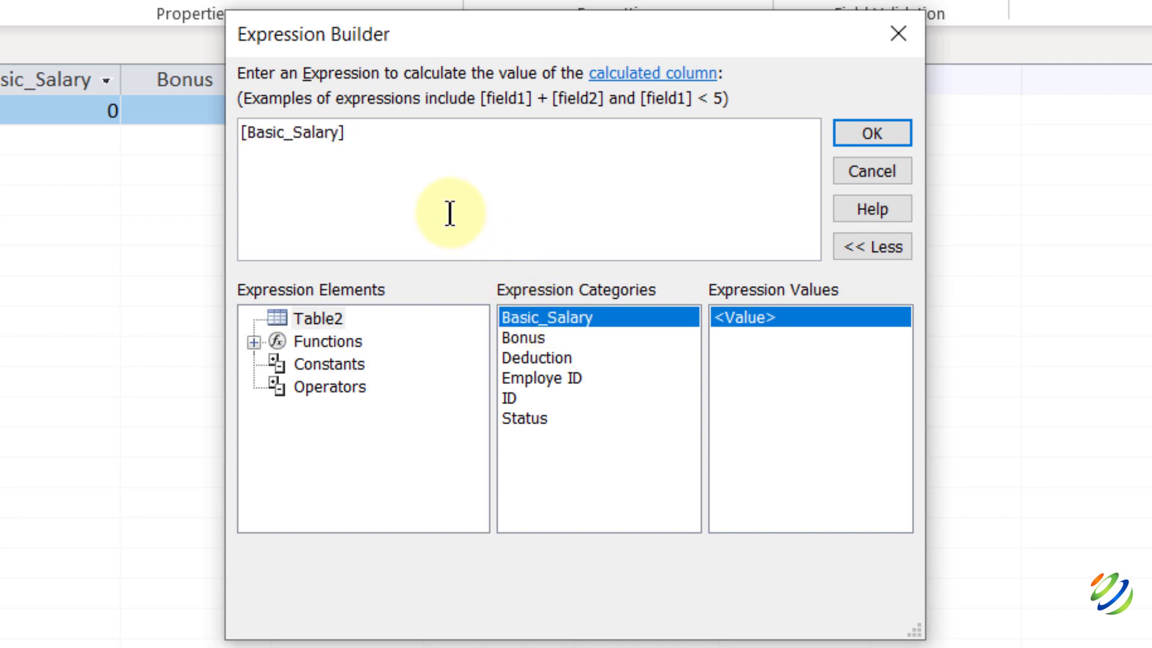
pyautogui.write('+')
pyautogui.doubleClick(519, 337)
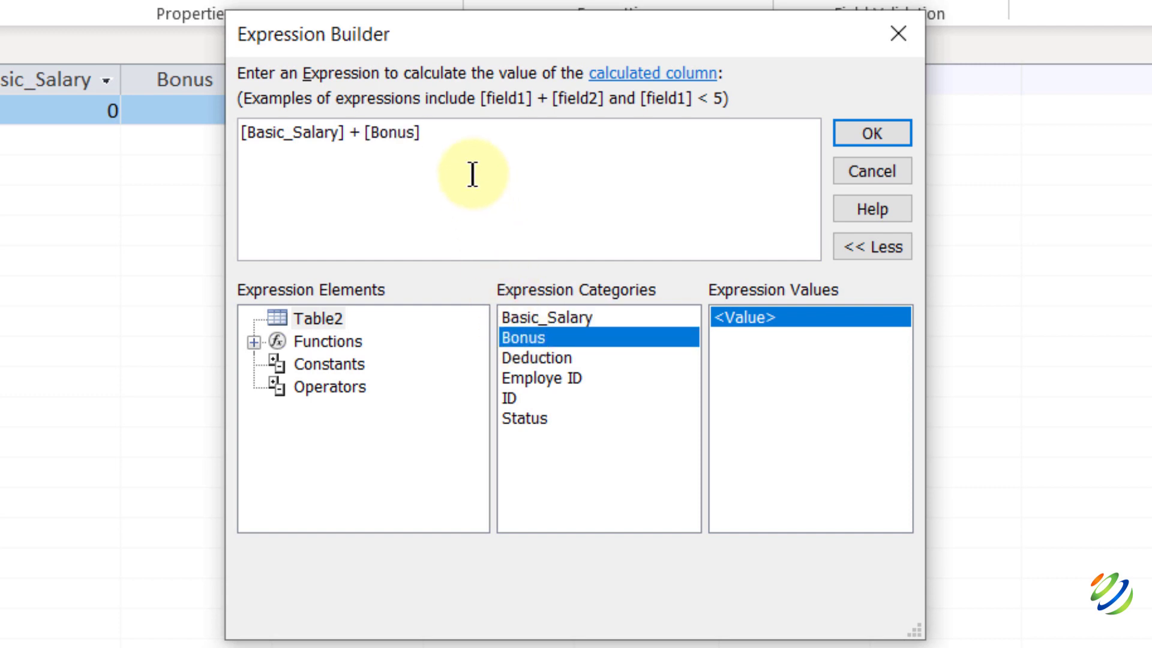
pyautogui.write('-')
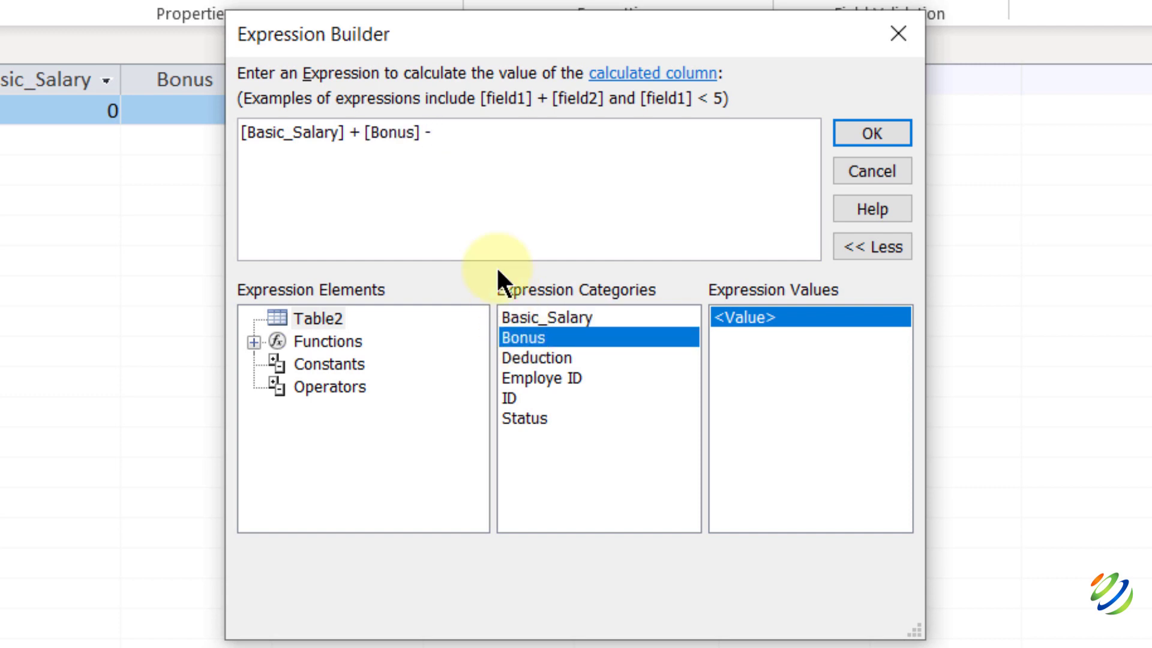
pyautogui.doubleClick(514, 356)
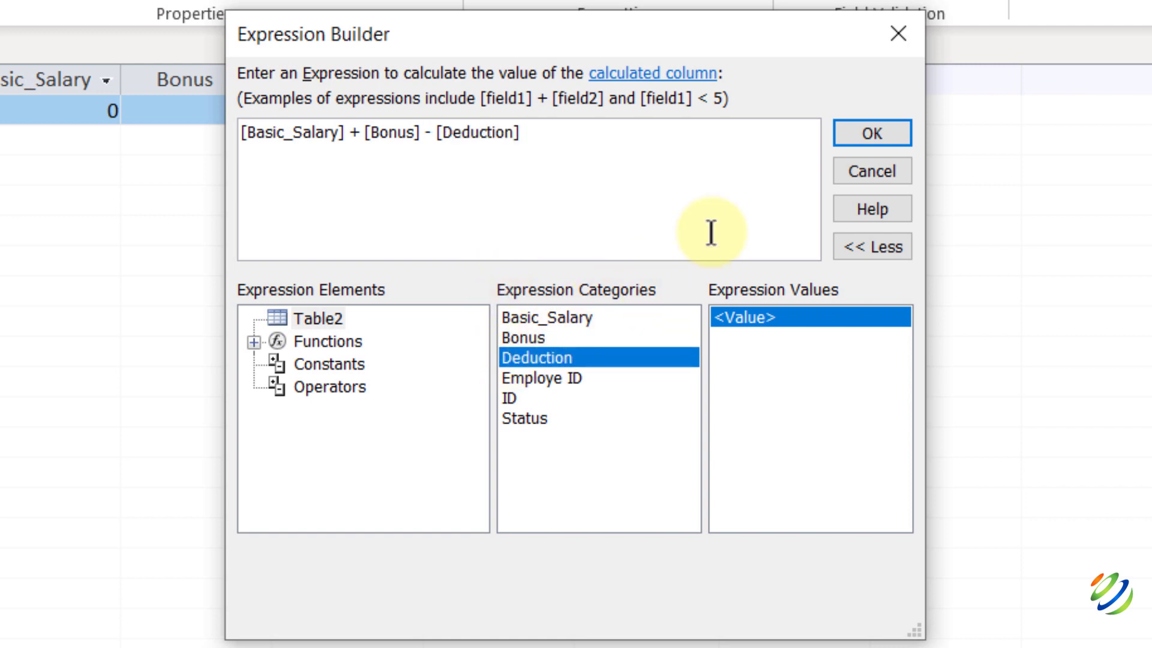
pyautogui.click(870, 135)
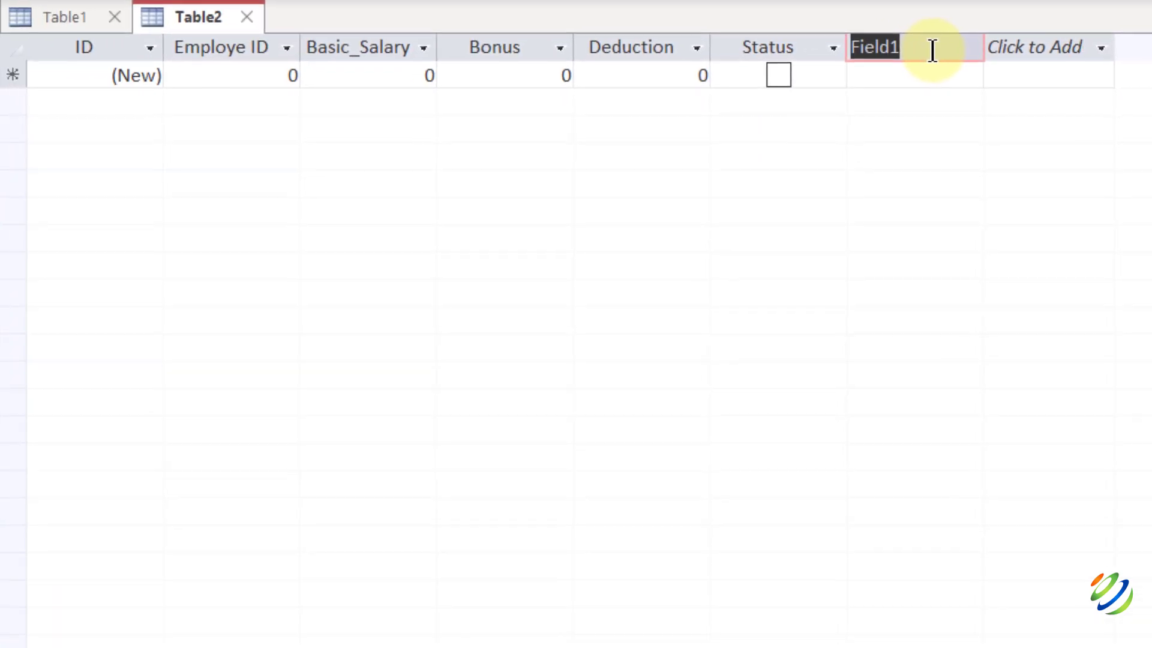
# Name the calculated column Net_Salary and enter record 1: ID 1, salary 2200, bonus 100, deduction 15.
pyautogui.write('Net')
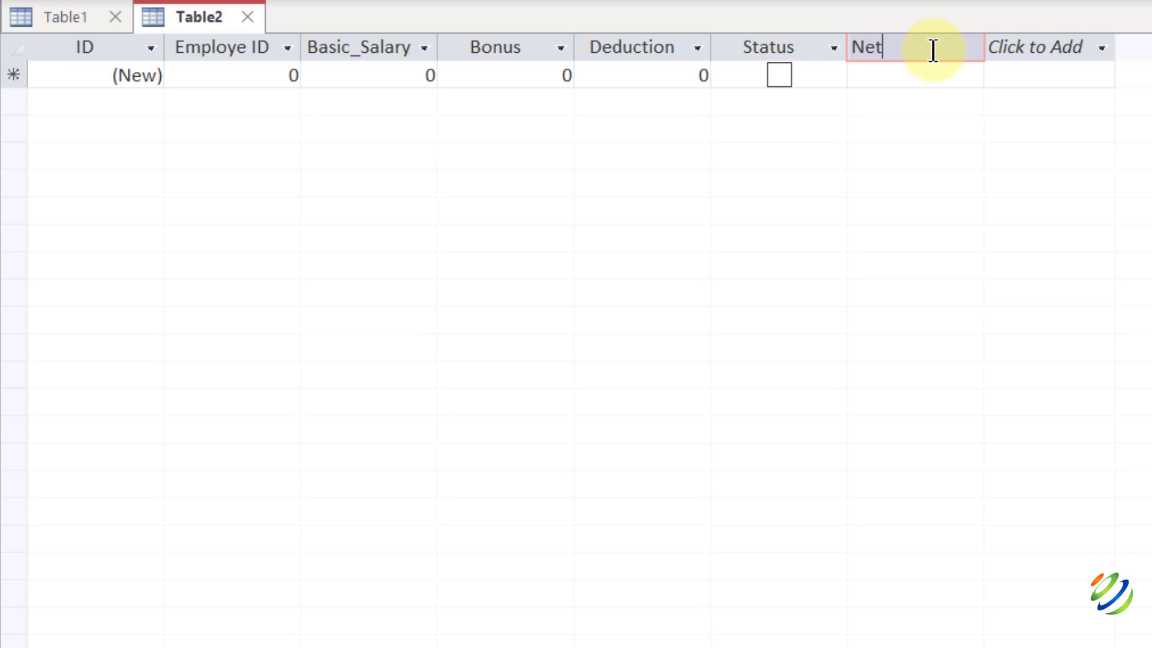
pyautogui.write('_Salary')
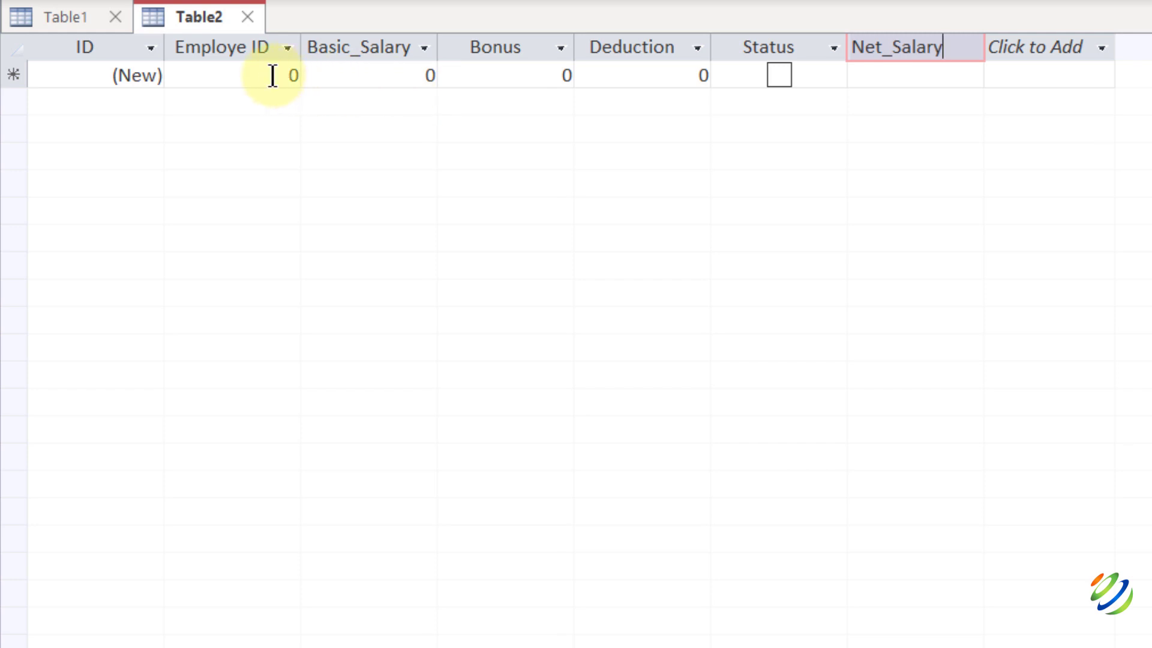
pyautogui.press('Return')
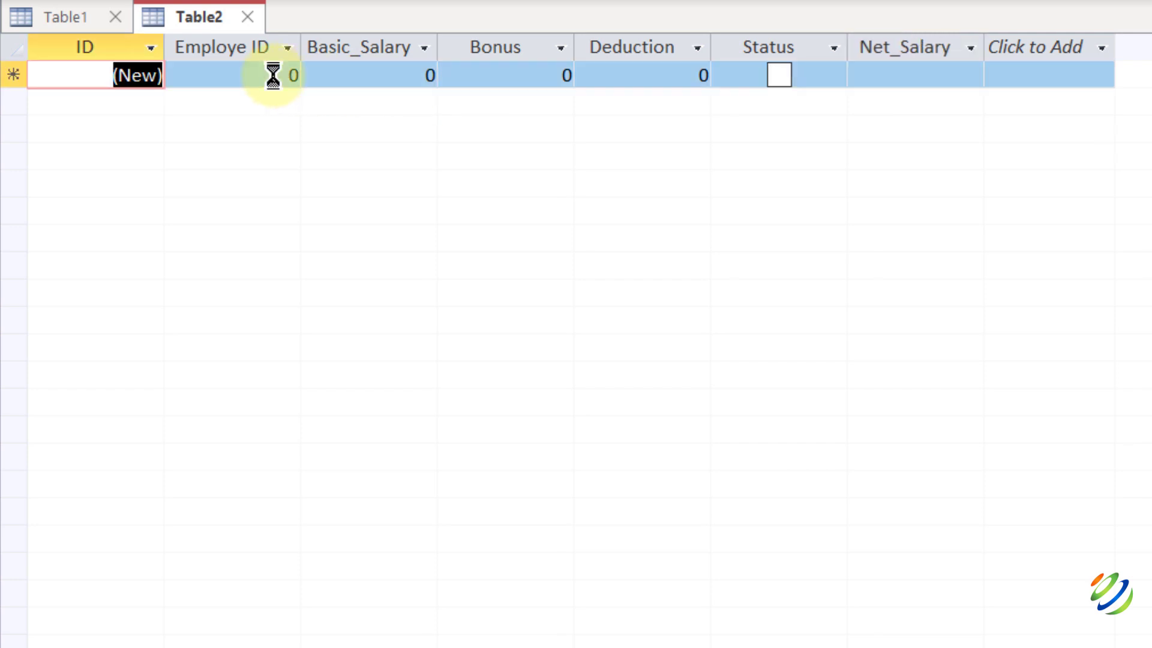
pyautogui.press('Tab')
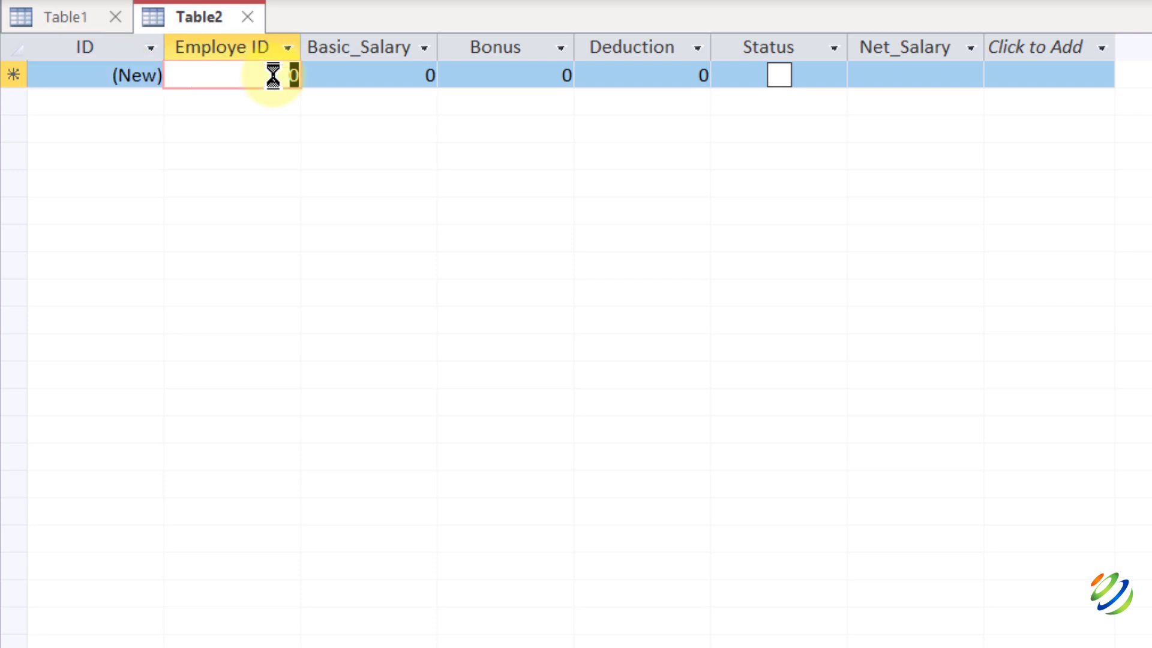
pyautogui.write('1')
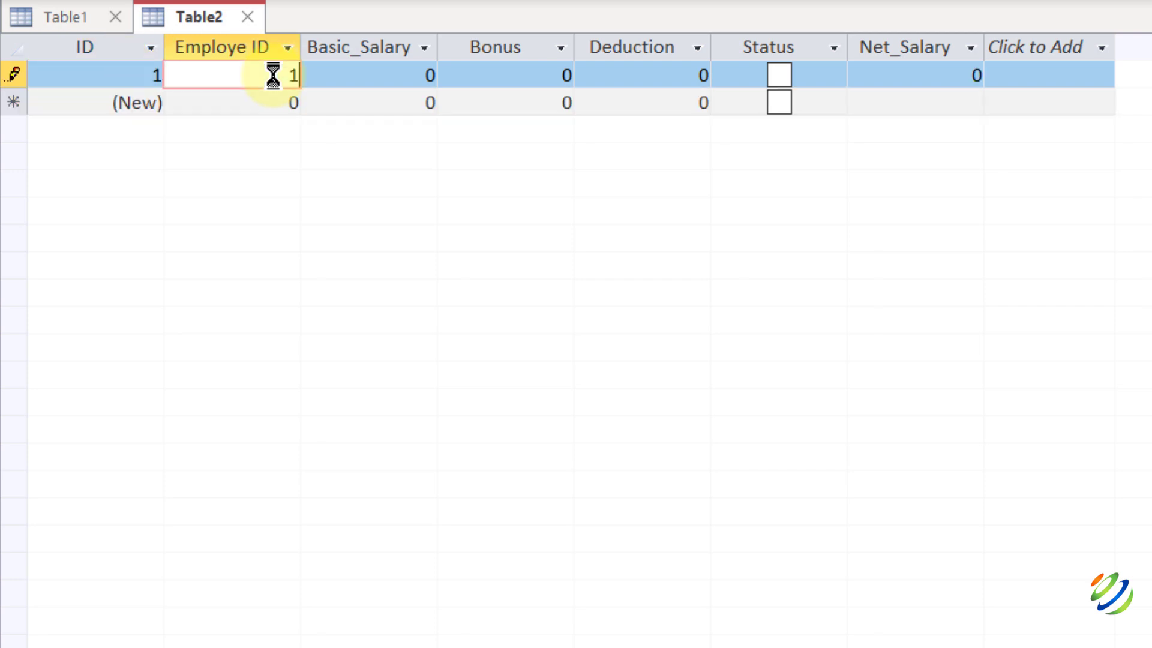
pyautogui.press('Tab')
pyautogui.press('BackSpace')
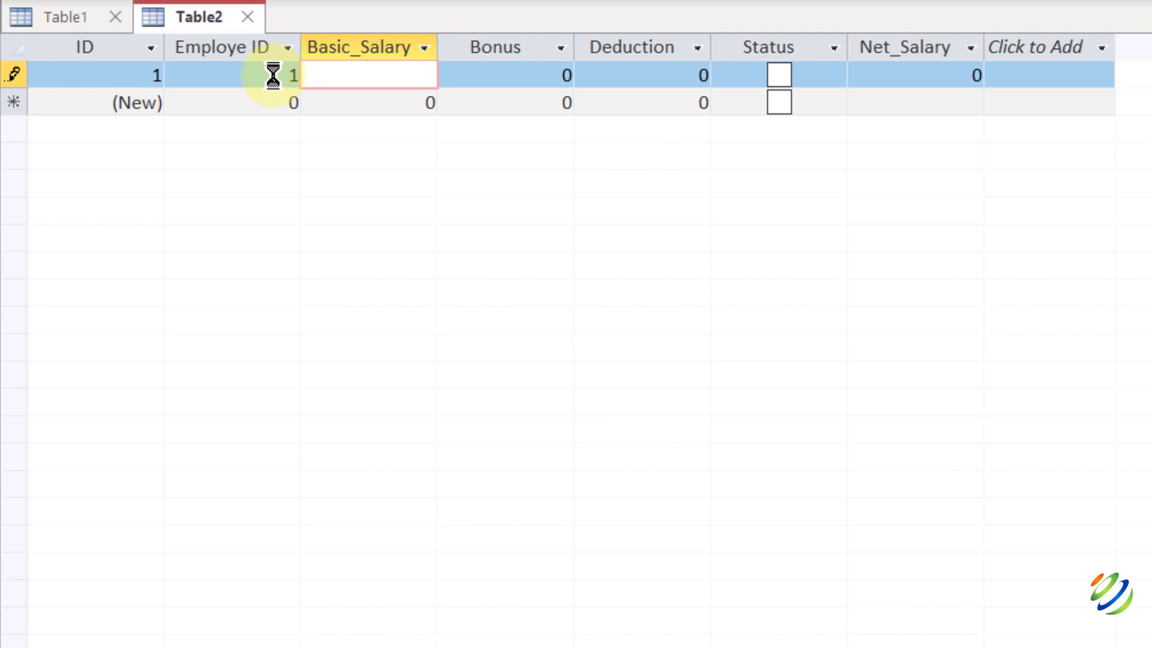
pyautogui.write('$2200')
pyautogui.press('Tab')
pyautogui.press('BackSpace')
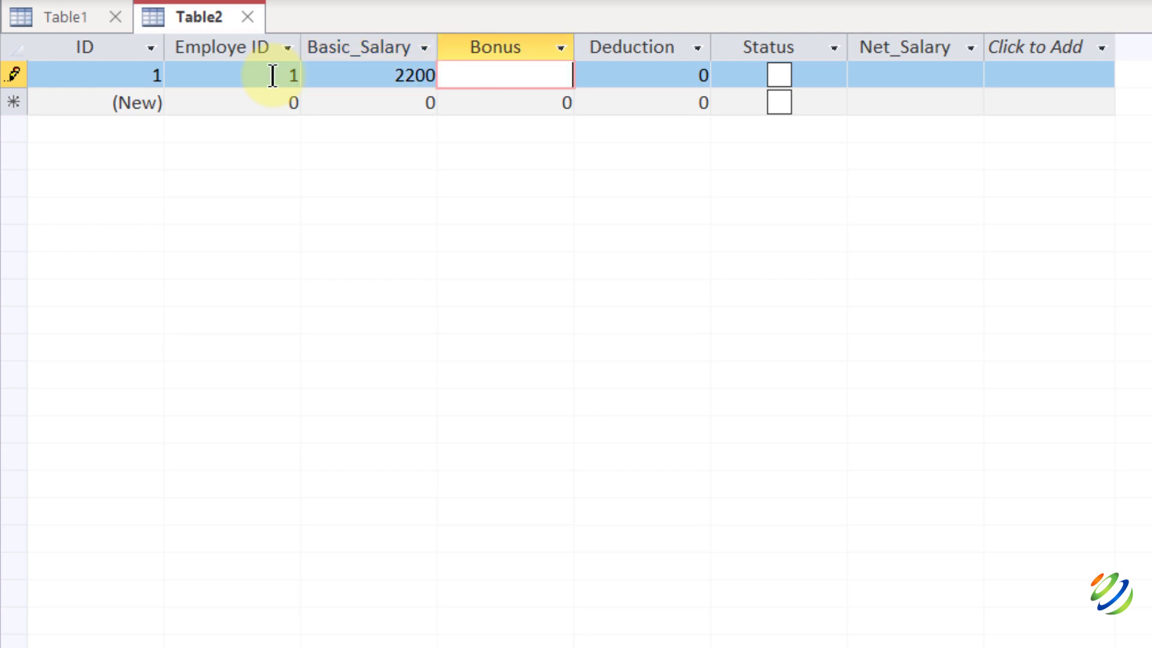
pyautogui.write('100')
pyautogui.press('Tab')
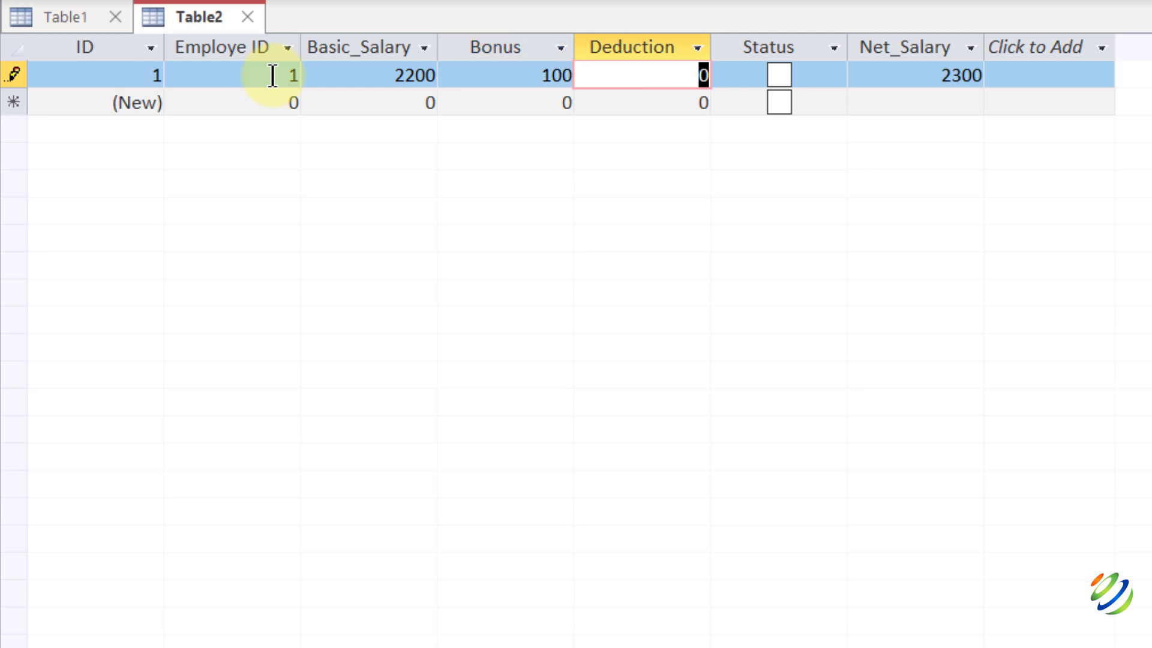
pyautogui.write('5')
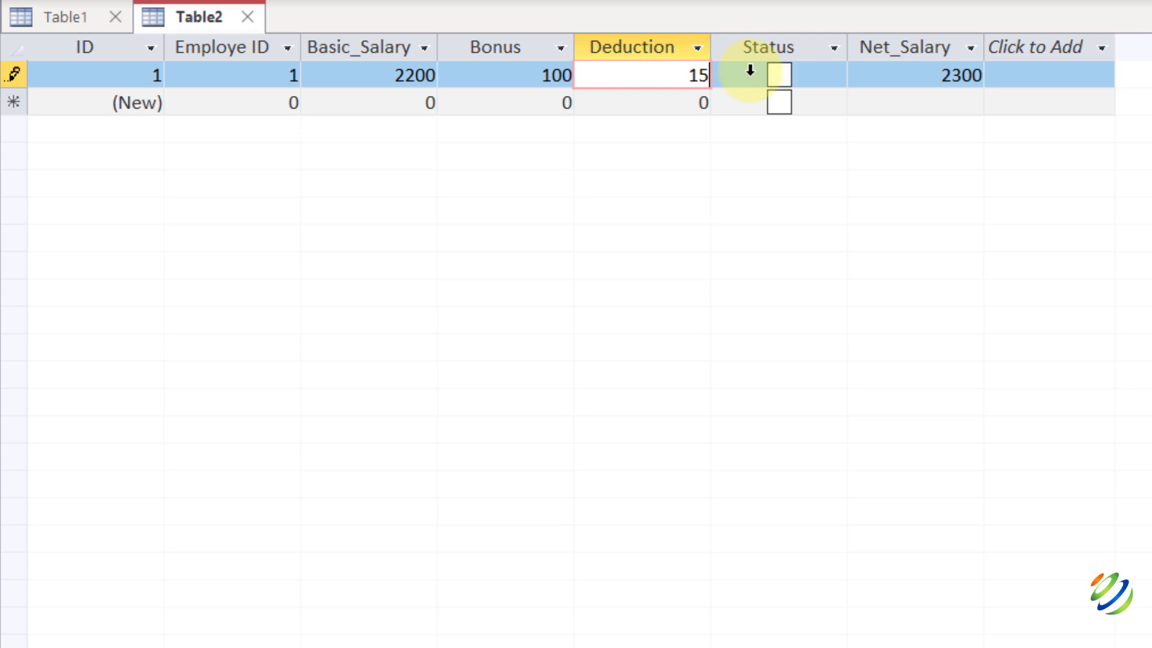
pyautogui.click(768, 78)
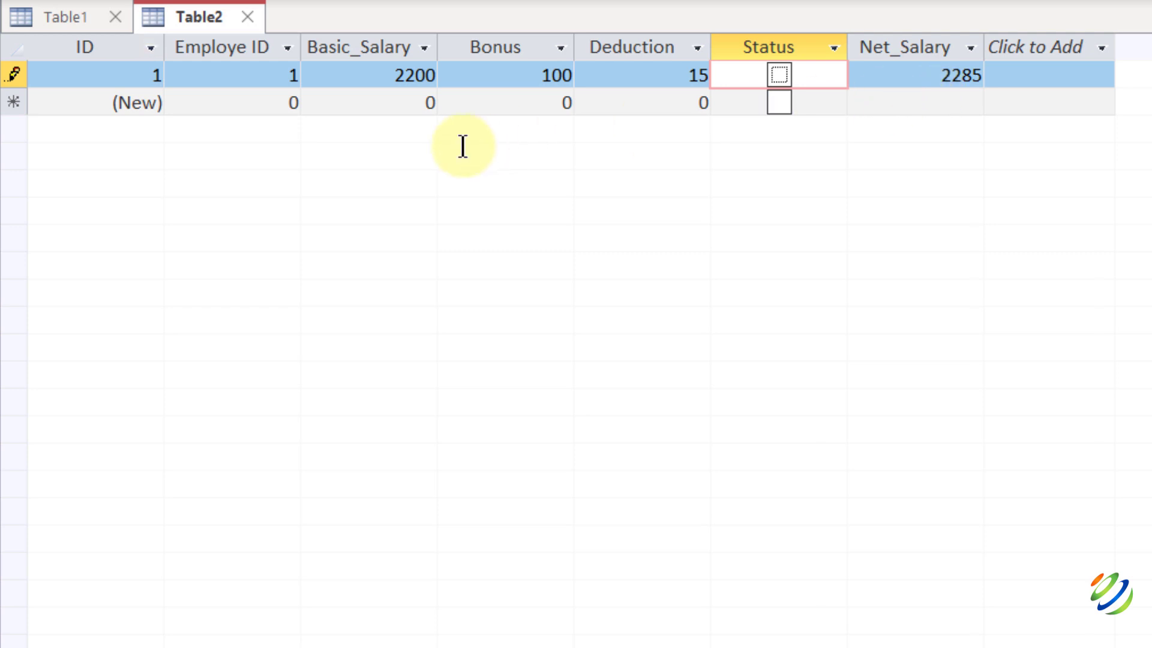
# Close Table2 and save it as the table Salary_Info.
pyautogui.click(87, 16)
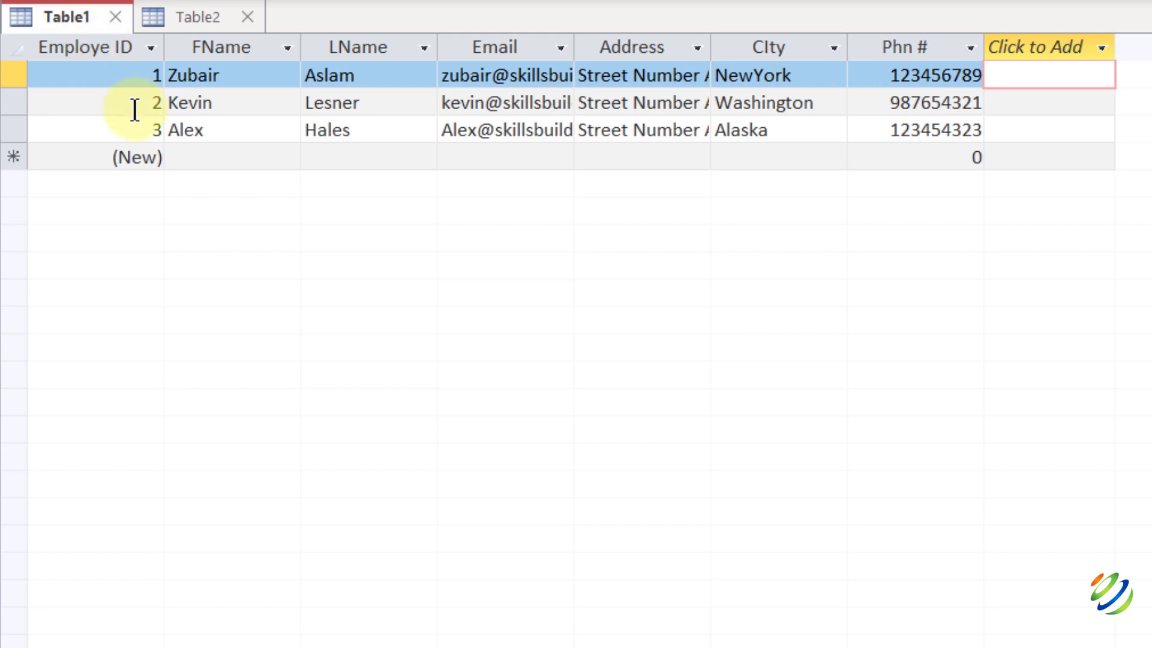
pyautogui.click(192, 22)
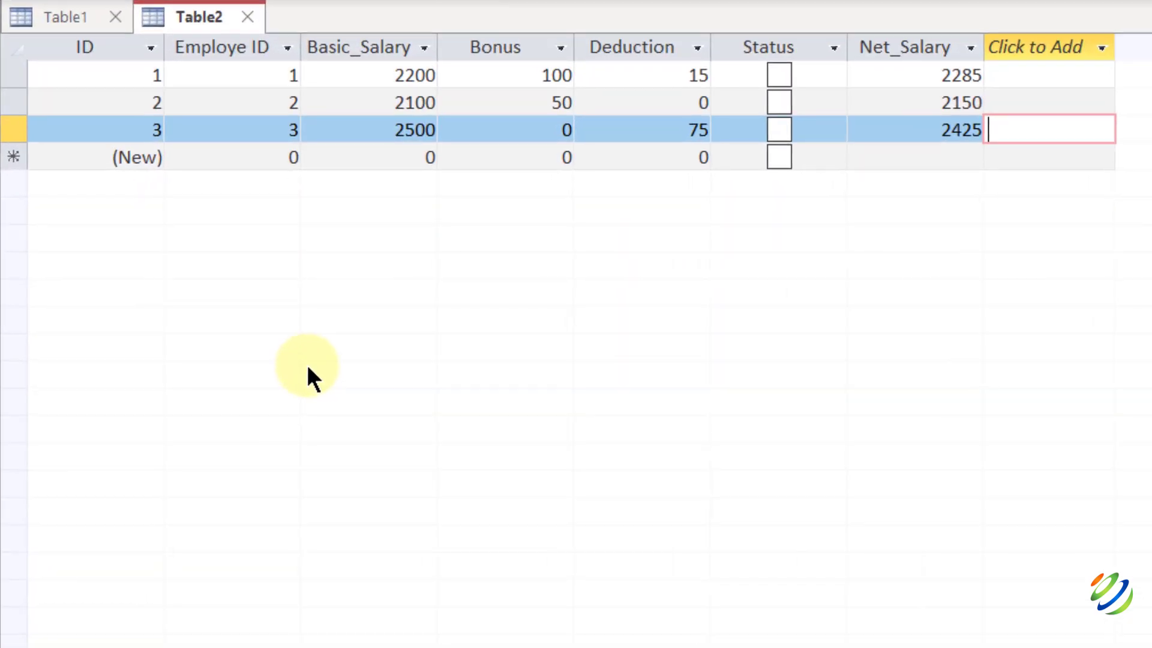
pyautogui.click(248, 17)
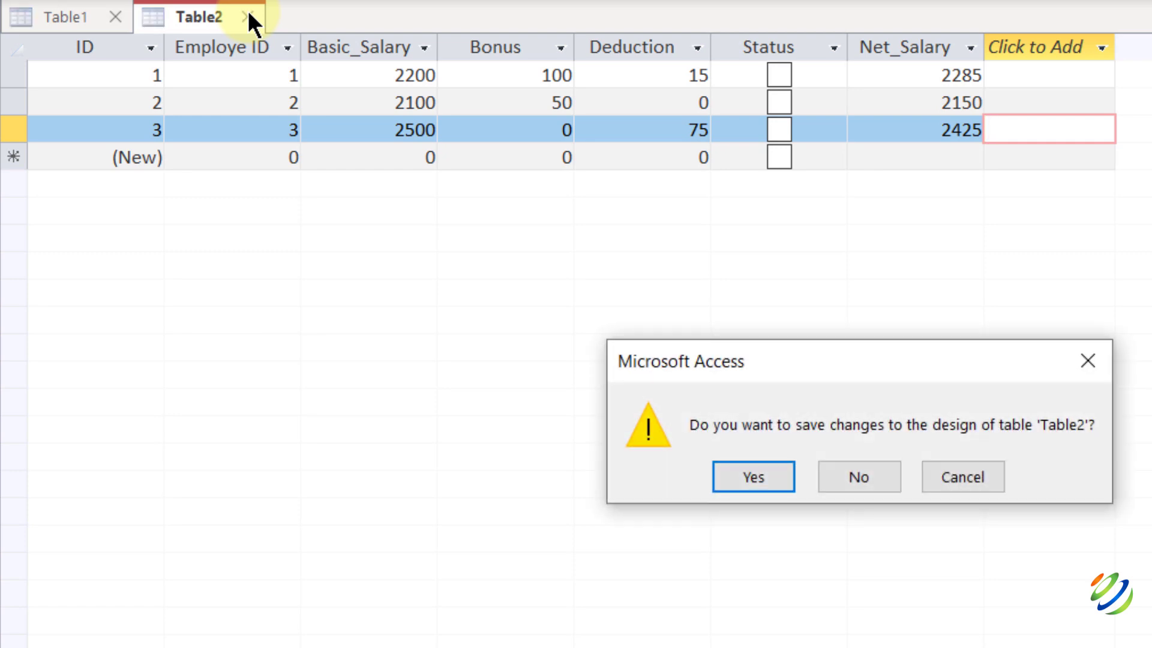
pyautogui.click(761, 476)
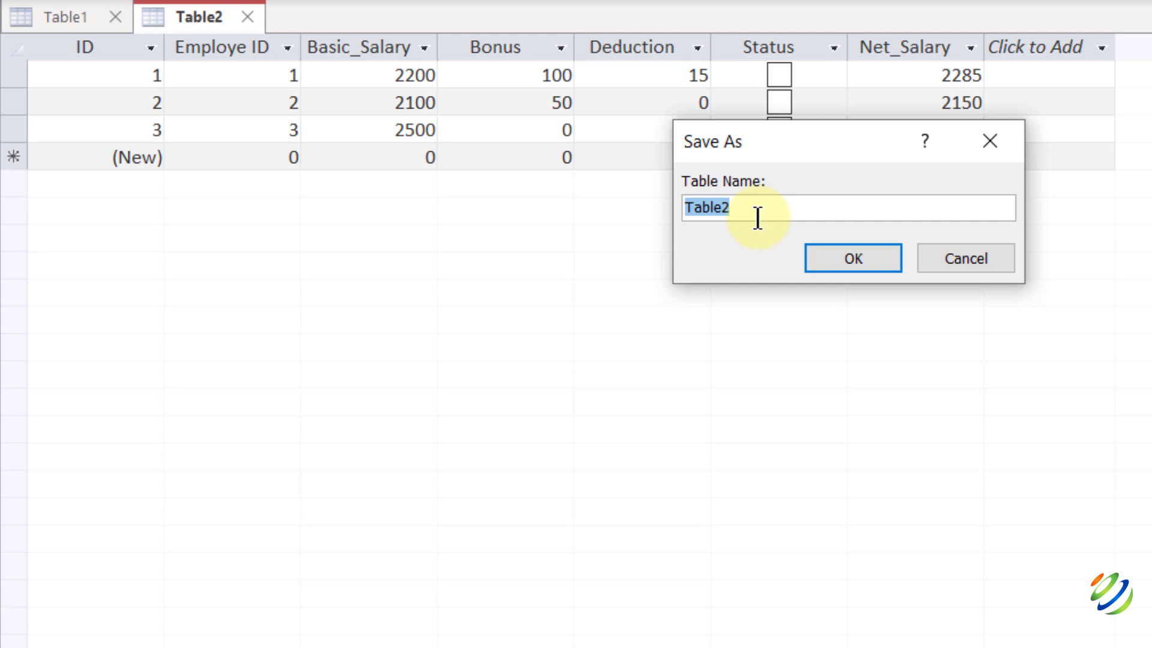
pyautogui.write('Salar')
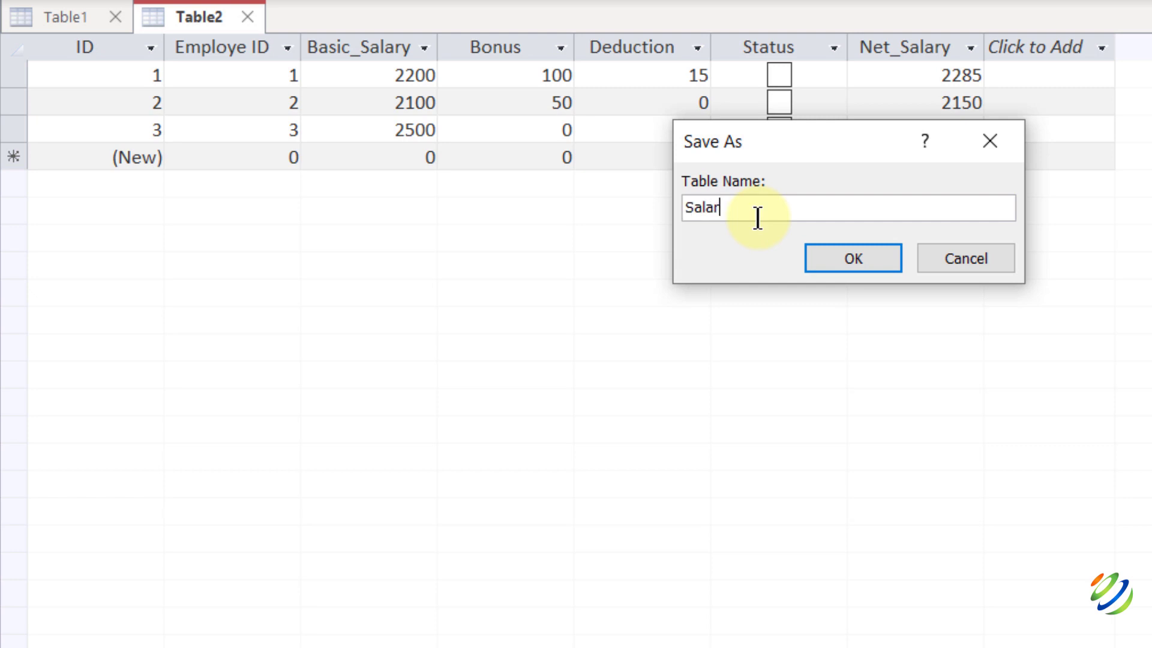
pyautogui.write('y_Info')
pyautogui.click(834, 258)
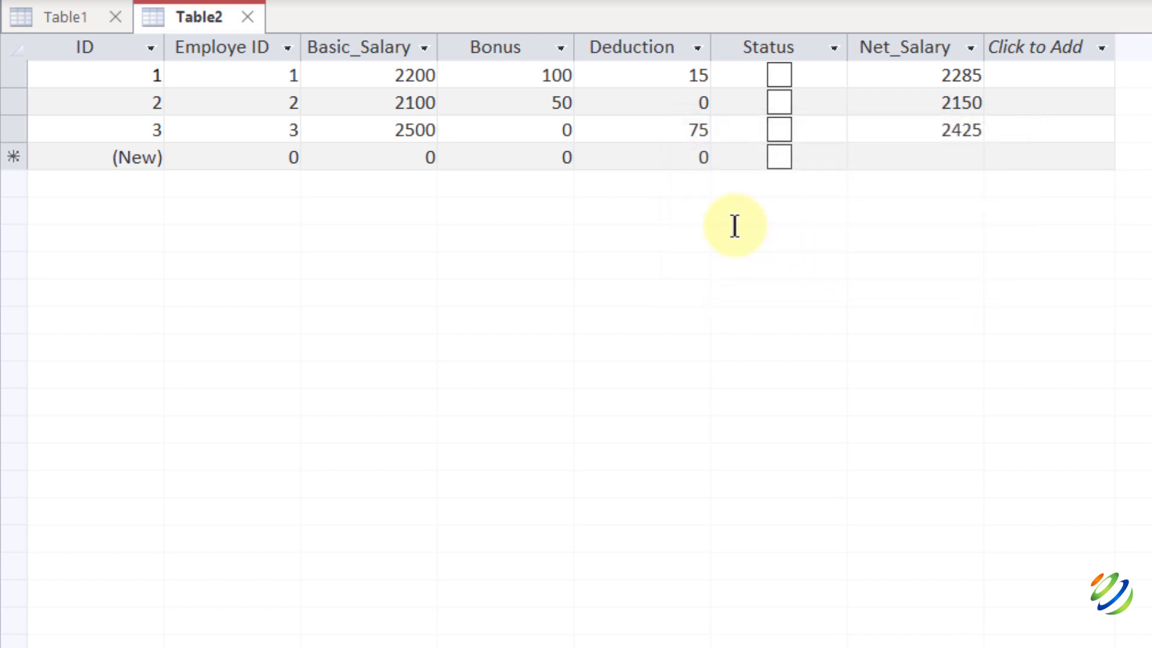
# Close Table1 and save it under the name Personal_info.
pyautogui.click(115, 18)
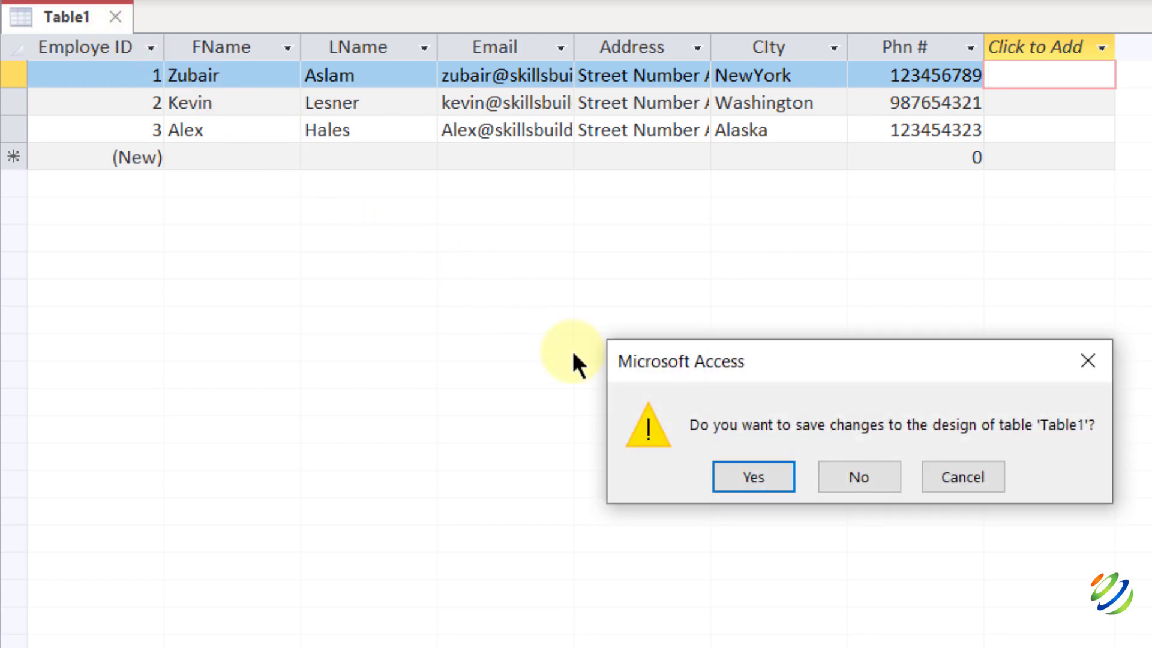
pyautogui.click(741, 474)
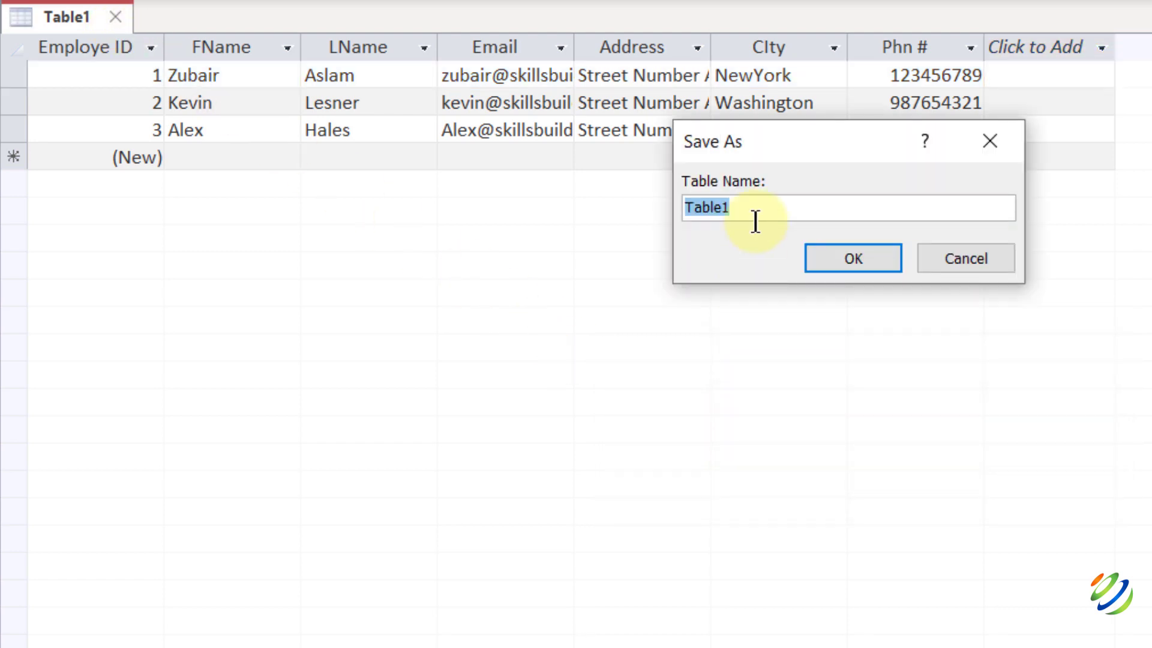
pyautogui.write('Personal')
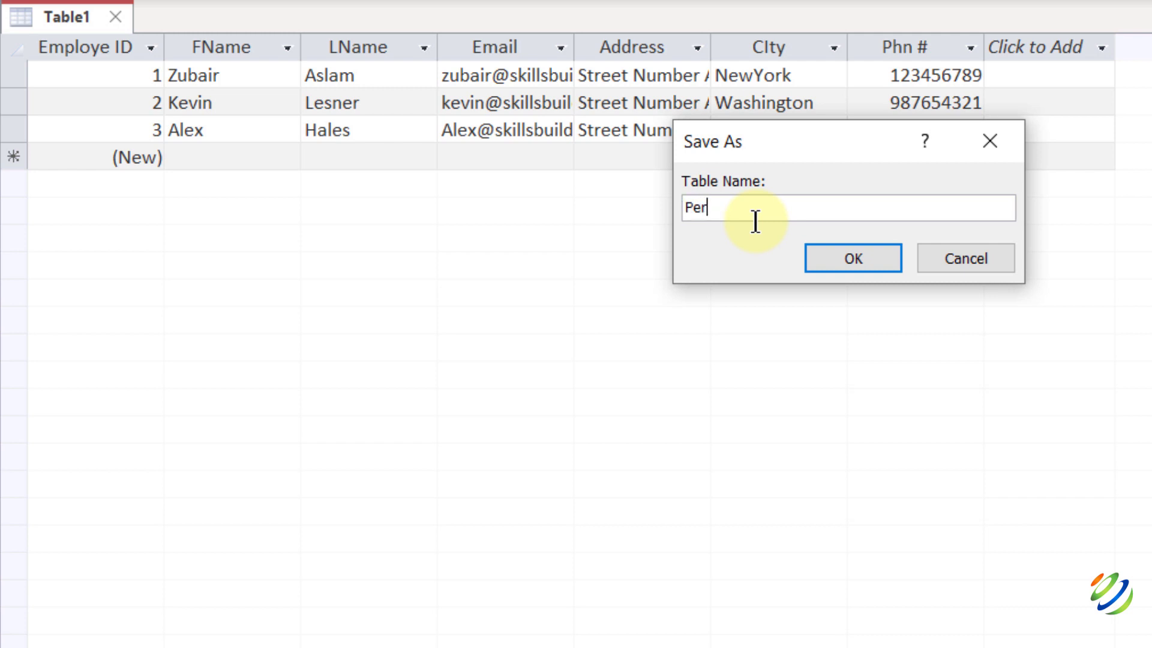
pyautogui.write('_info')
pyautogui.click(859, 252)
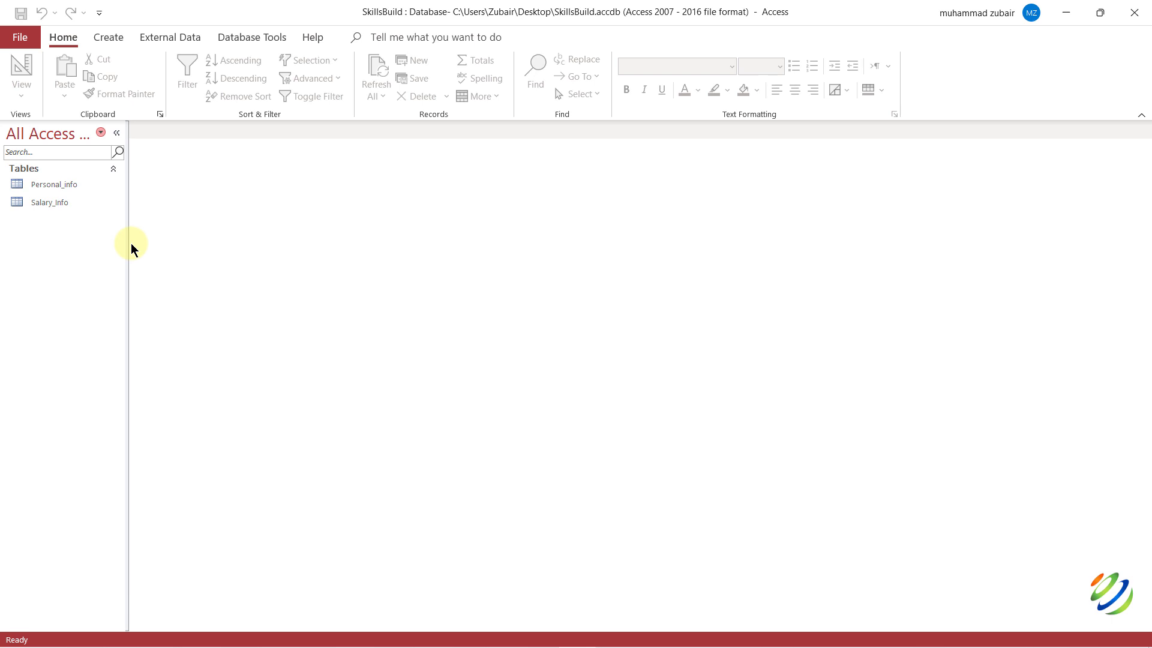
# Open the Personal_info table and switch it to Design View.
pyautogui.click(44, 186)
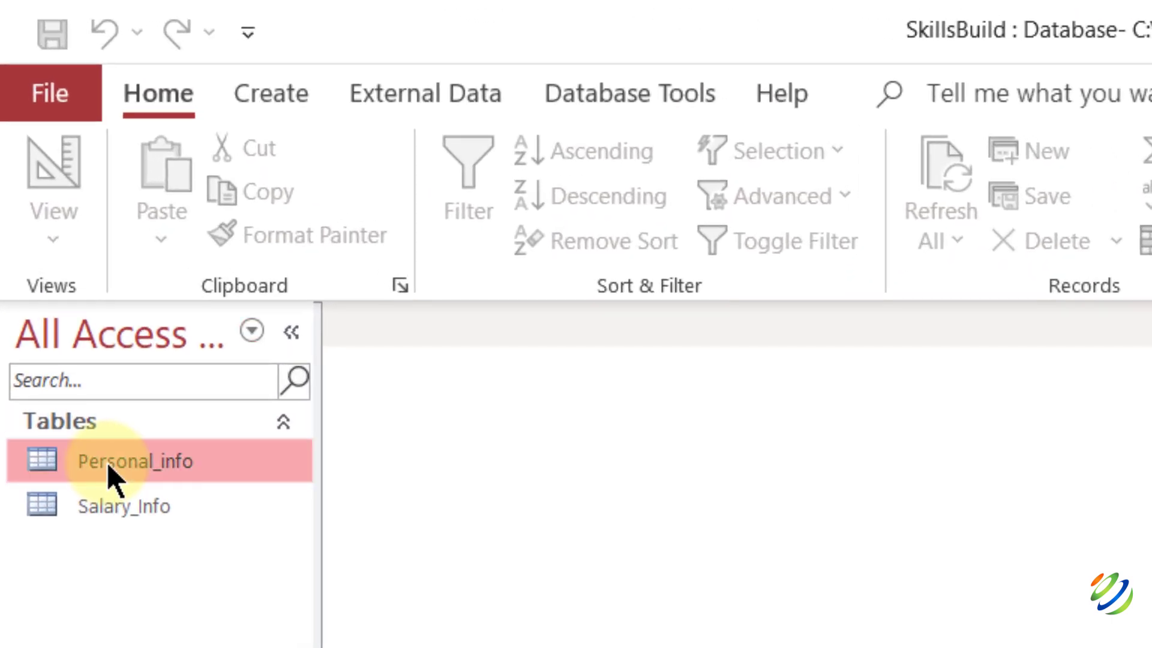
pyautogui.doubleClick(108, 467)
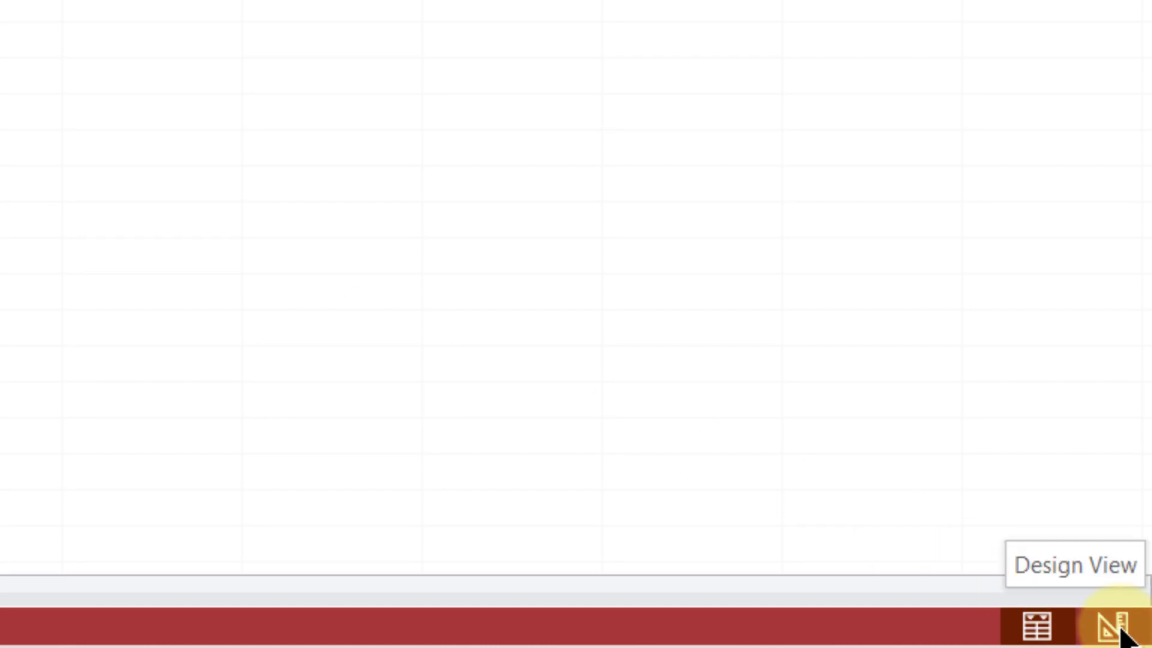
pyautogui.click(1116, 627)
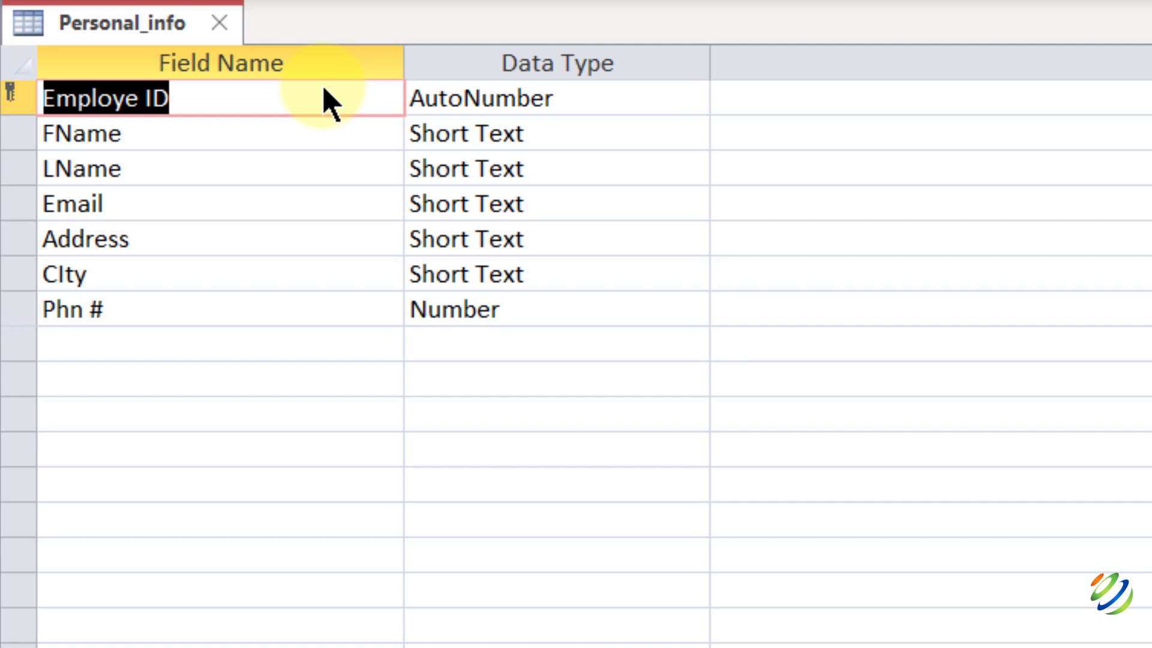
pyautogui.click(852, 107)
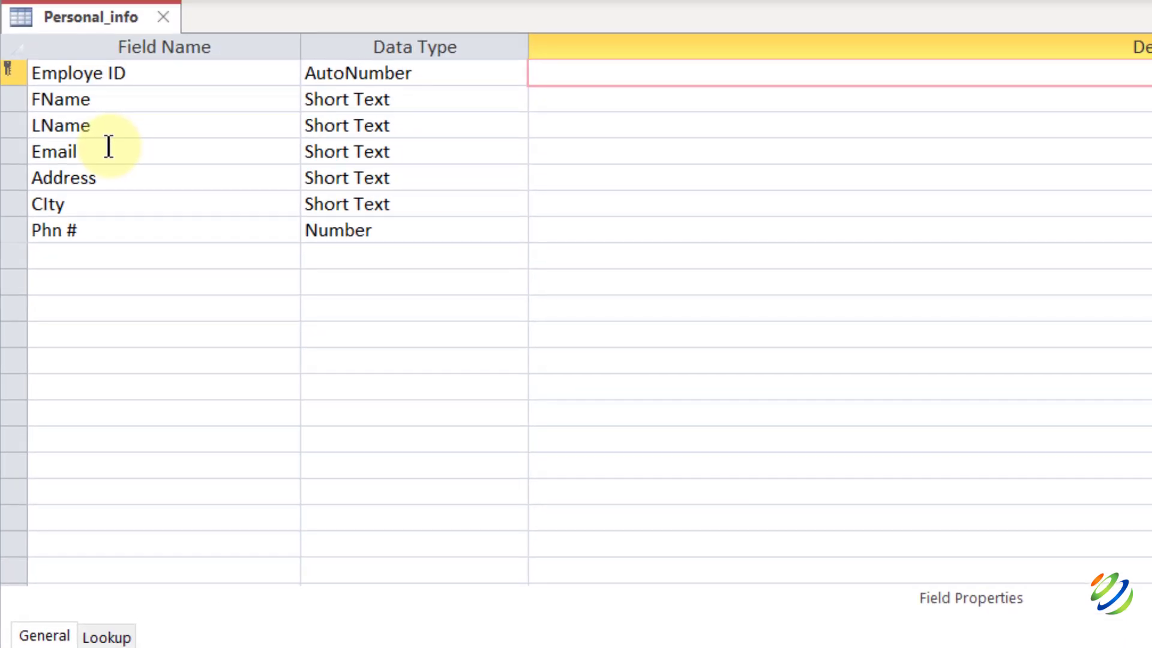
# Give the CIty field a Default Value of NewYork.
pyautogui.click(71, 204)
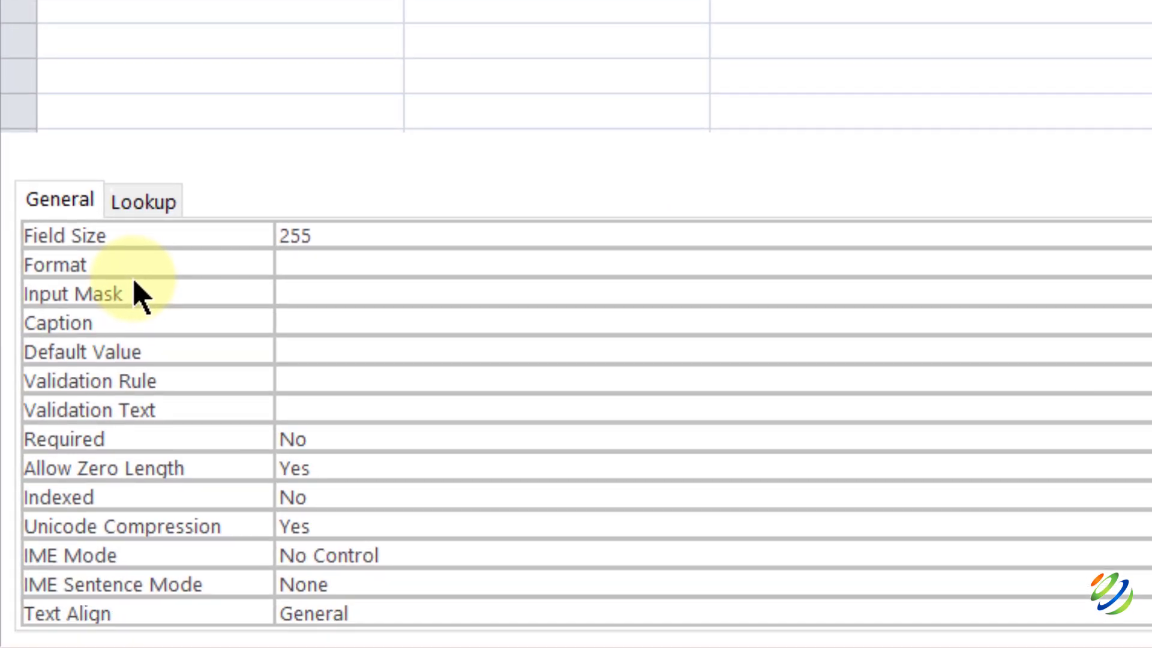
pyautogui.click(300, 351)
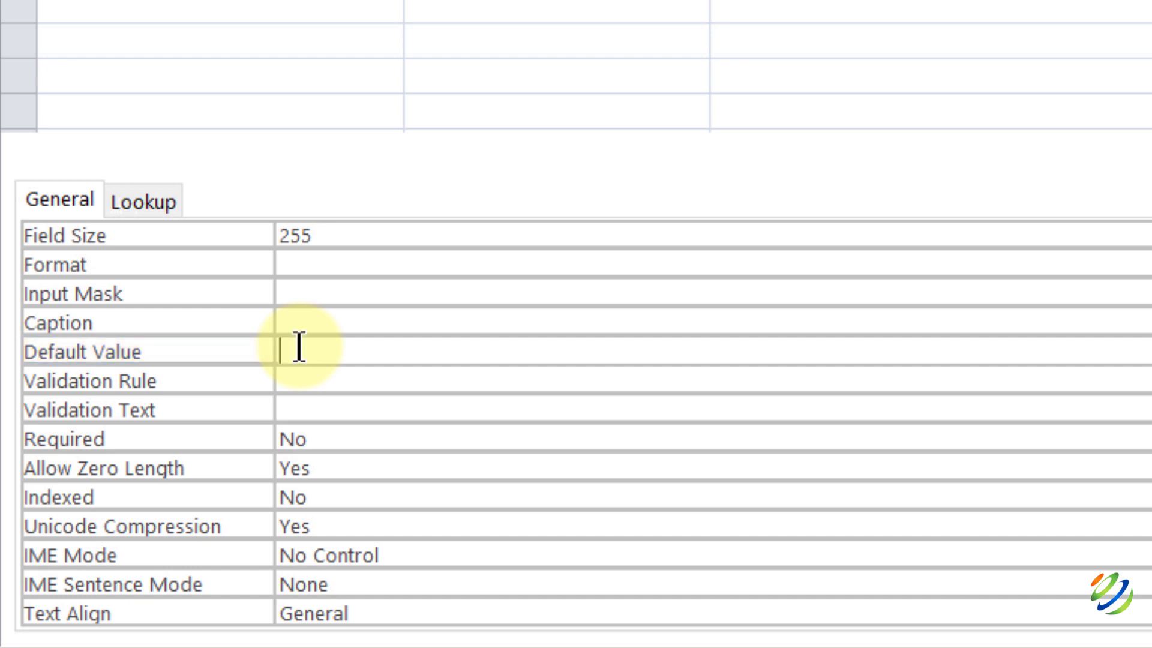
pyautogui.write('NewYork')
pyautogui.press('Return')
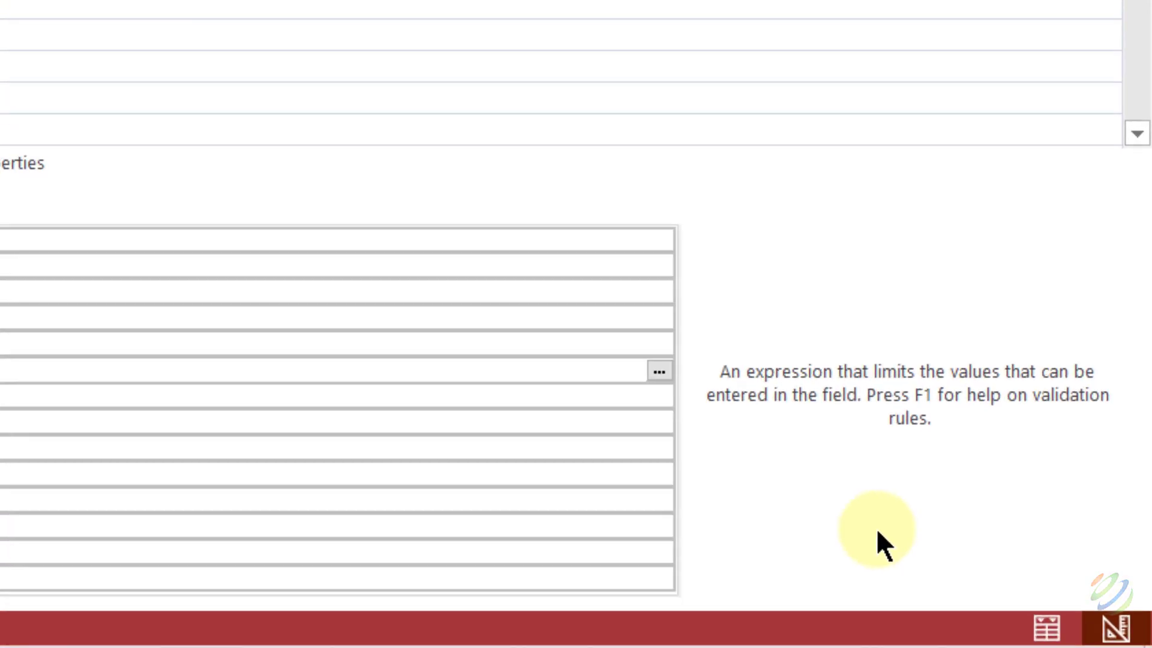
# Save the design, then enter the new employee's first and last name in the datasheet.
pyautogui.click(1046, 628)
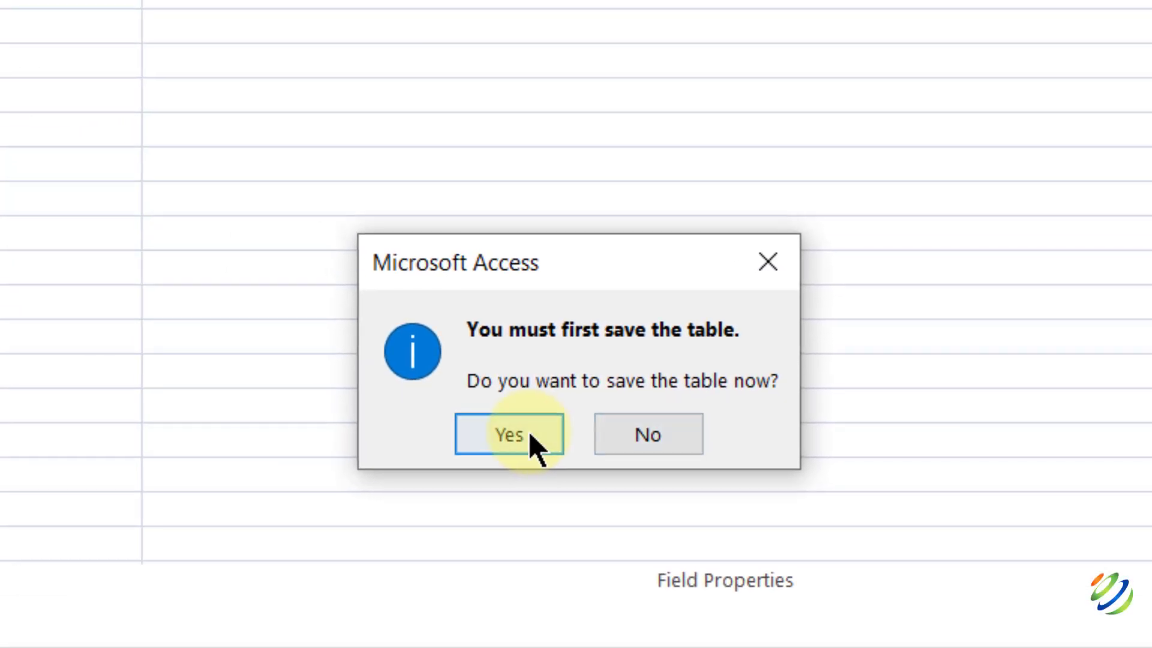
pyautogui.click(157, 234)
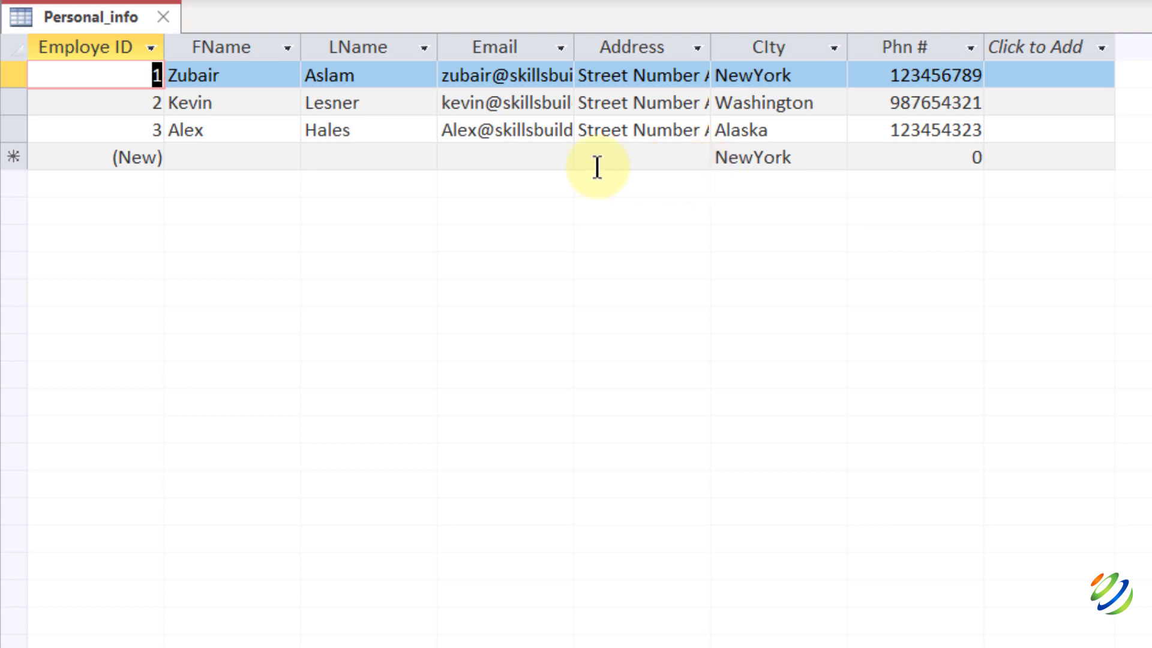
pyautogui.click(199, 158)
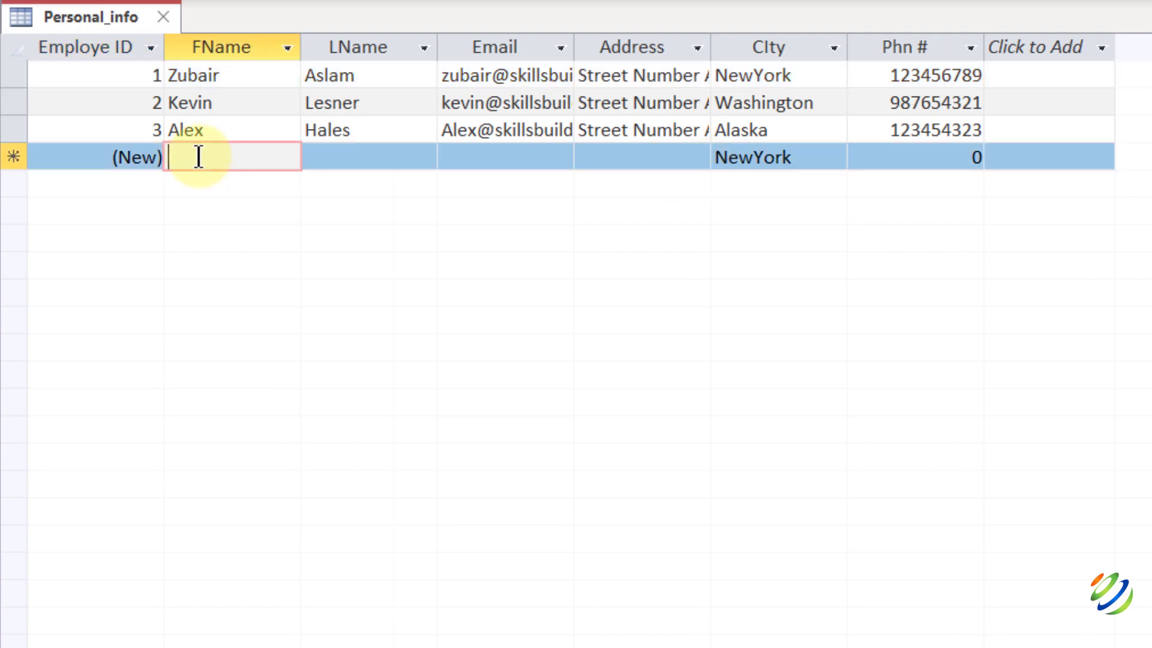
pyautogui.press('Tab')
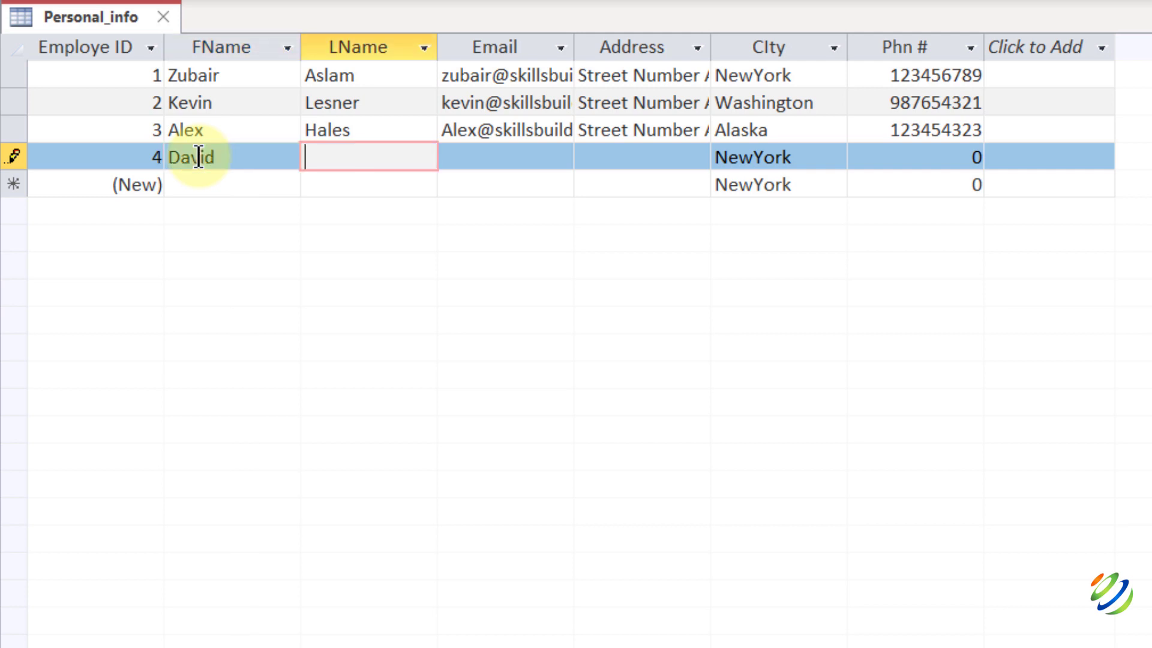
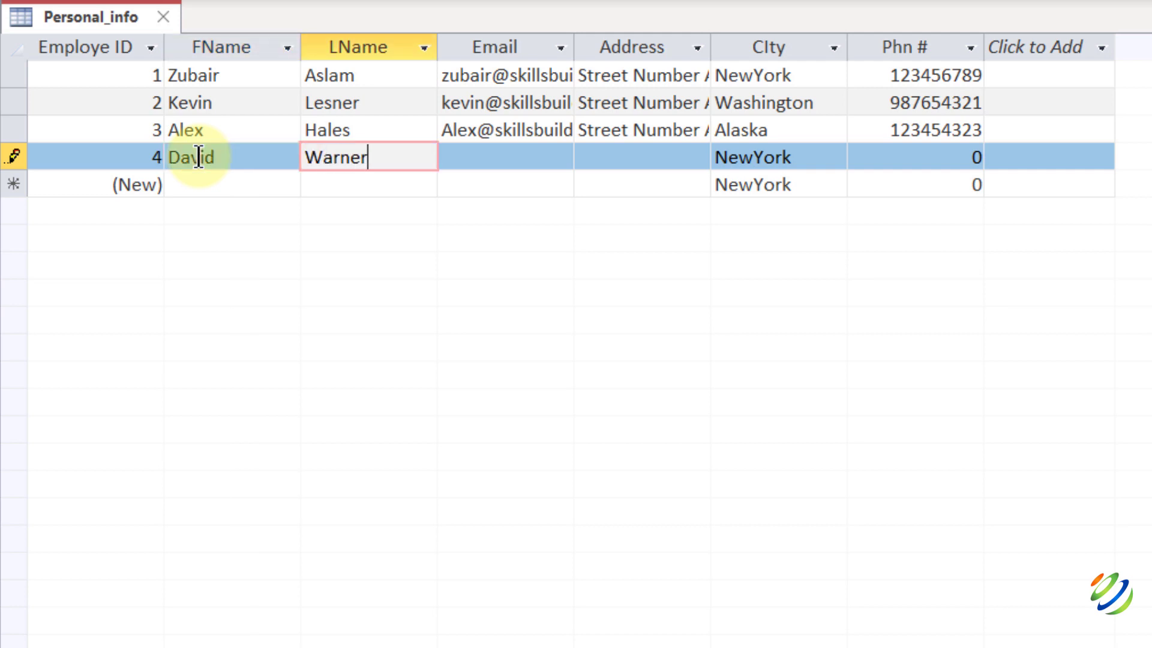
pyautogui.press('Tab')
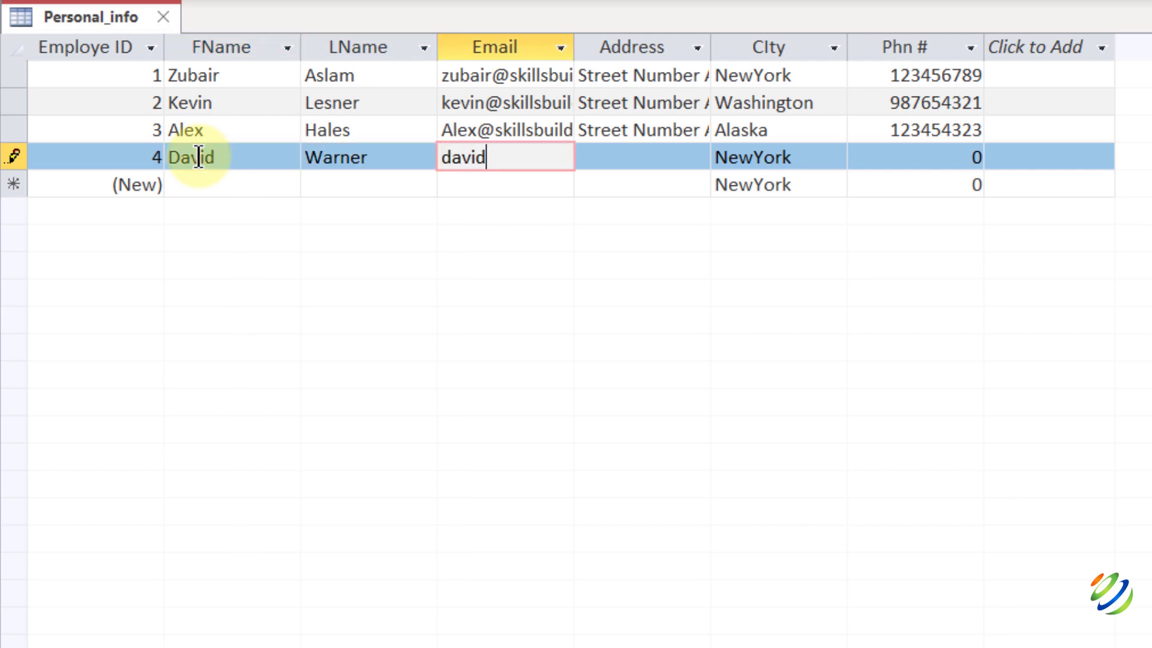
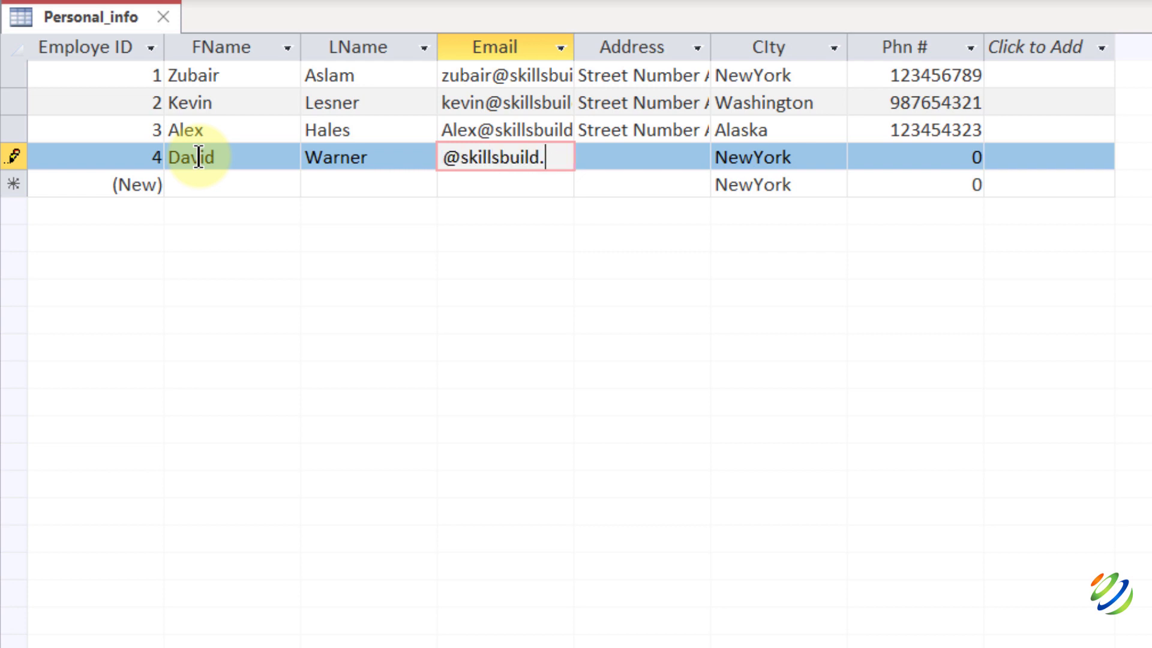
# Fill in the employee's e-mail, pasted address and phone number, then save the record.
pyautogui.press('Tab')
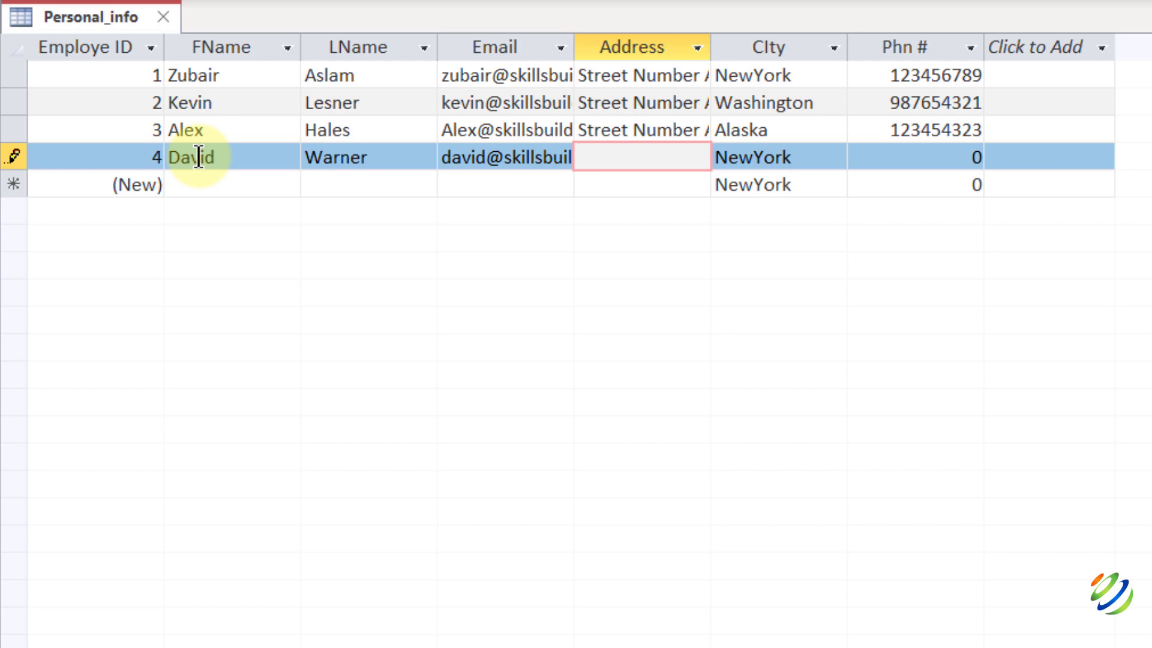
pyautogui.hotkey('ctrl', 'v')
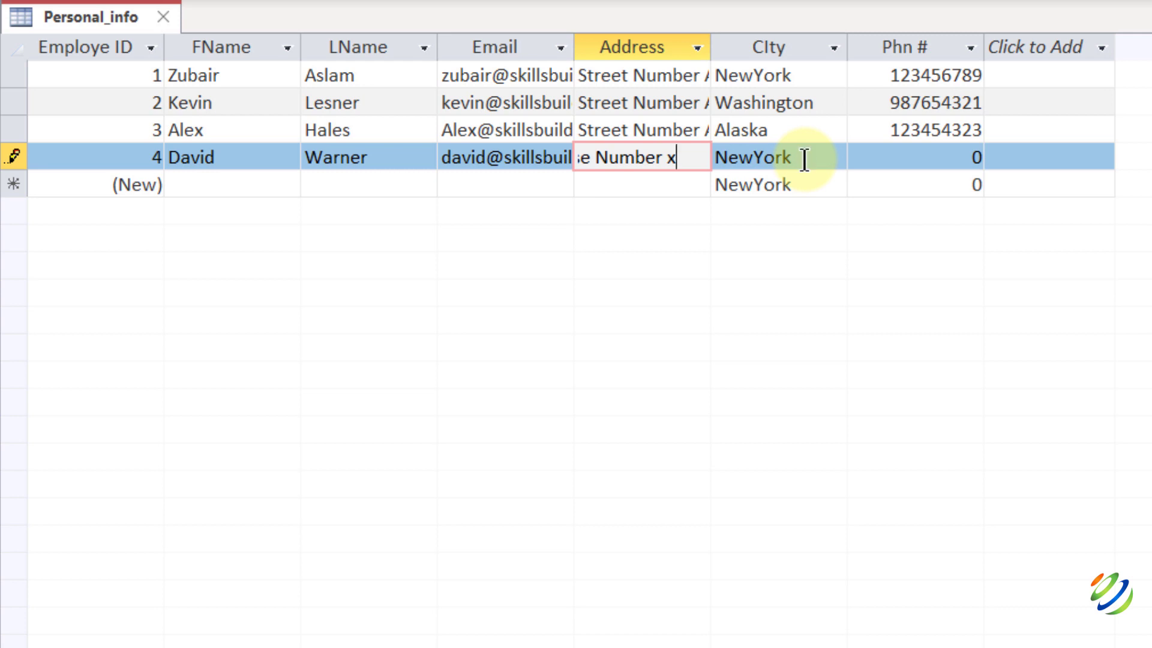
pyautogui.click(895, 150)
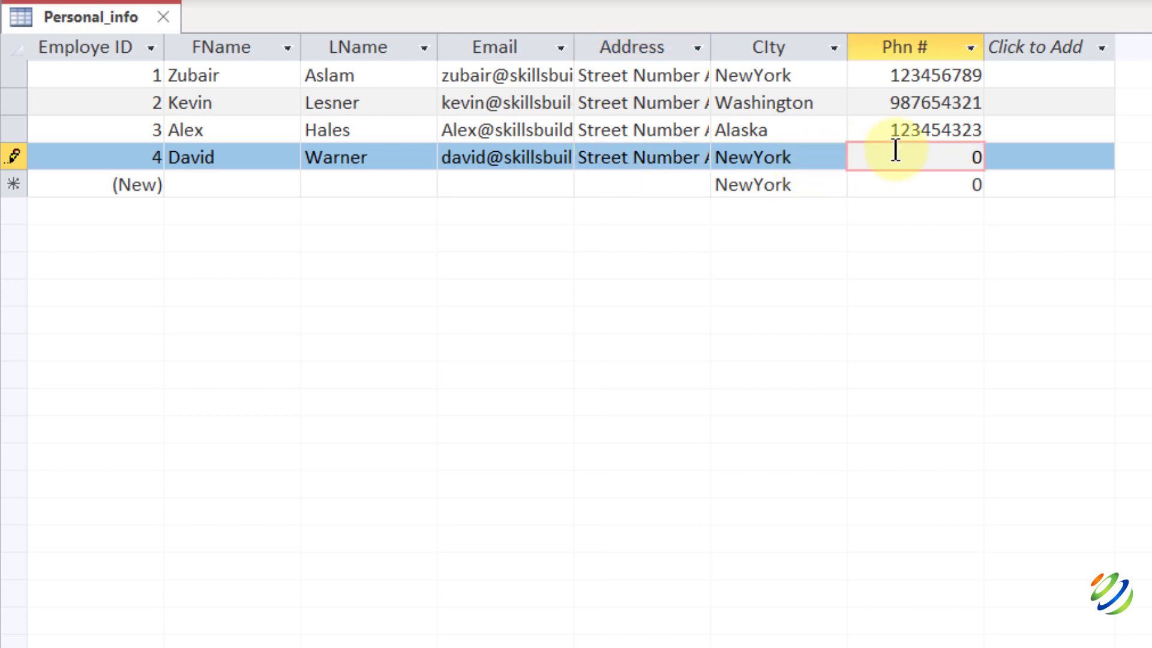
pyautogui.press('Delete')
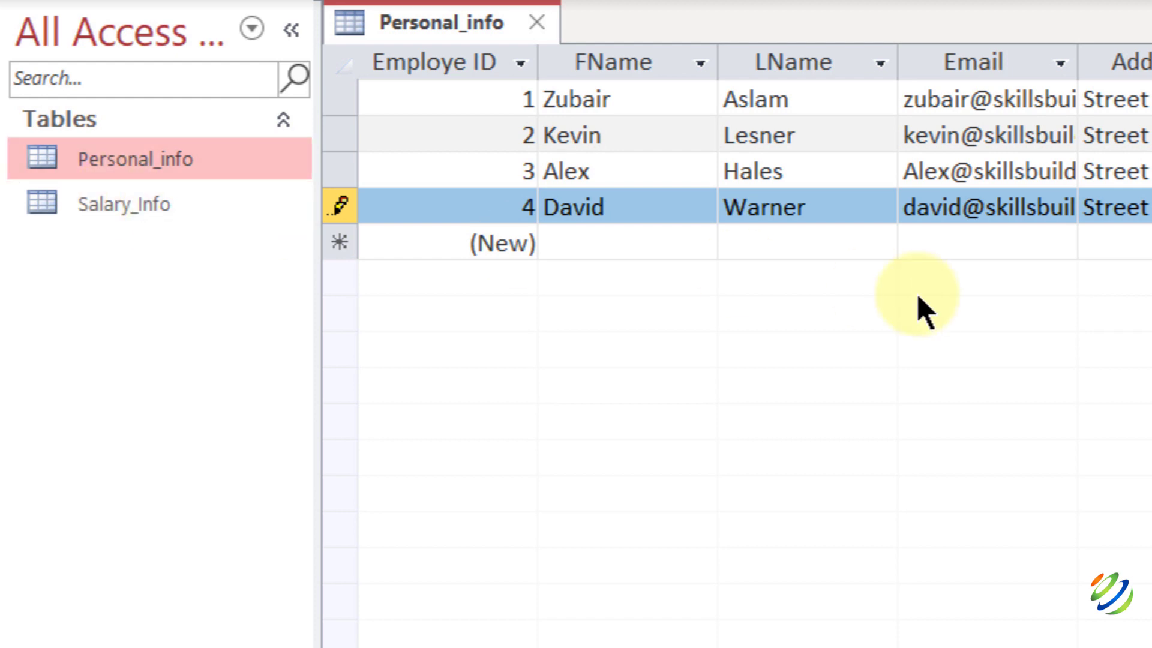
pyautogui.hotkey('ctrl', 's')
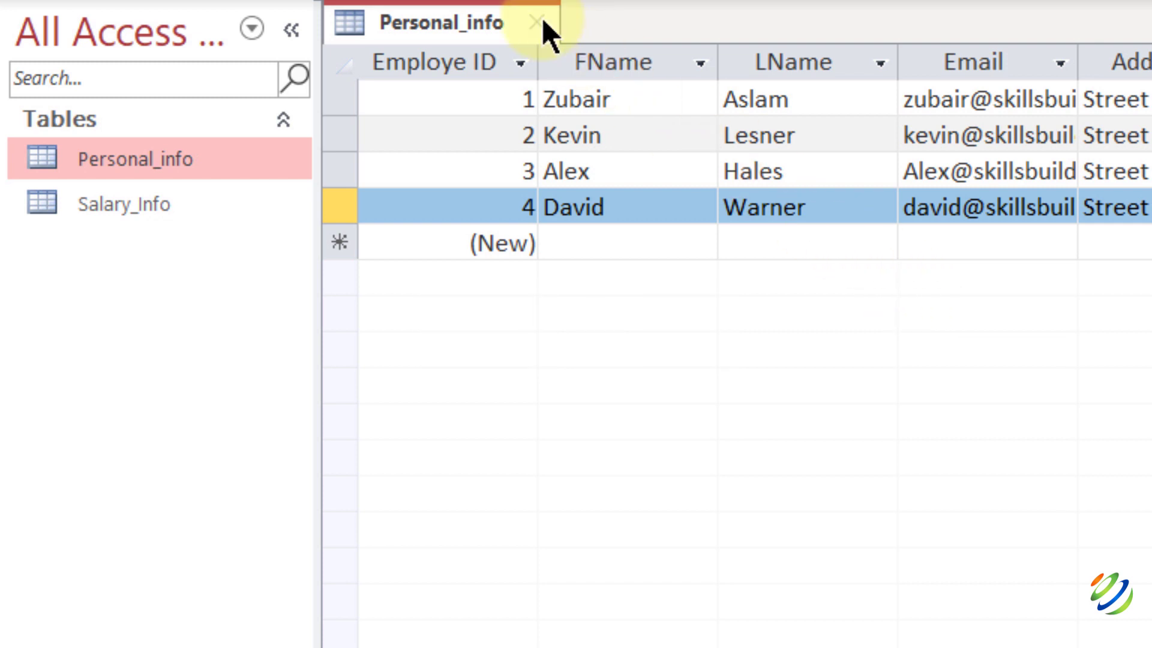
# Close Personal_info, open Salary_Info and enter Employe ID 4 in a new row.
pyautogui.click(537, 22)
pyautogui.click(183, 219)
pyautogui.doubleClick(183, 219)
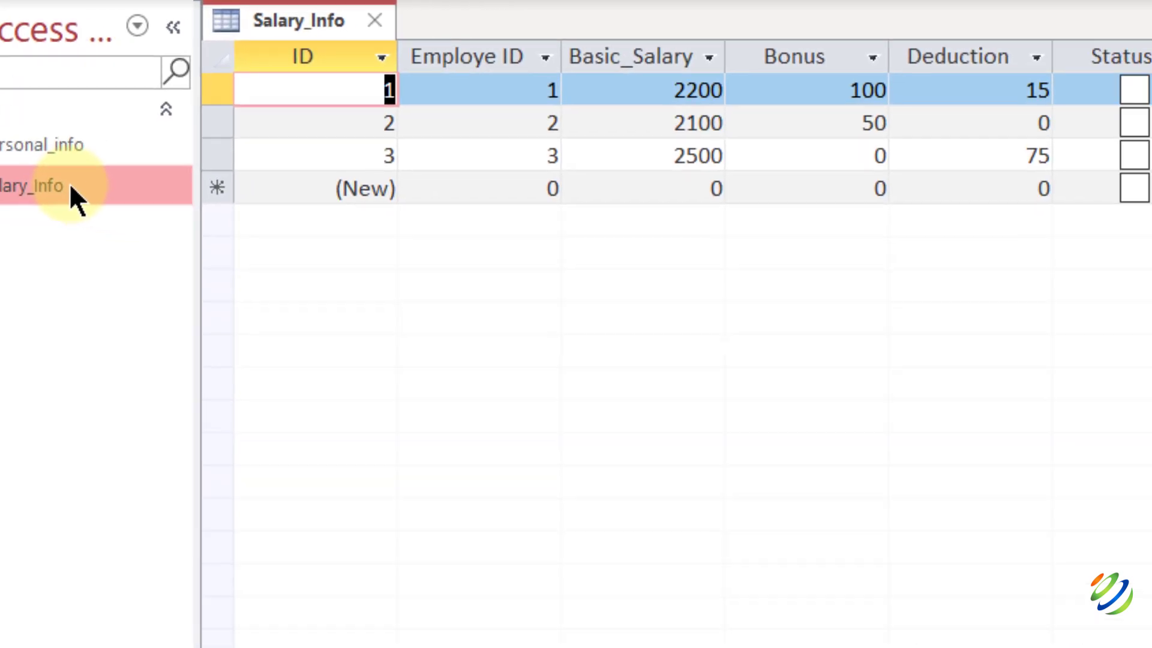
pyautogui.click(146, 162)
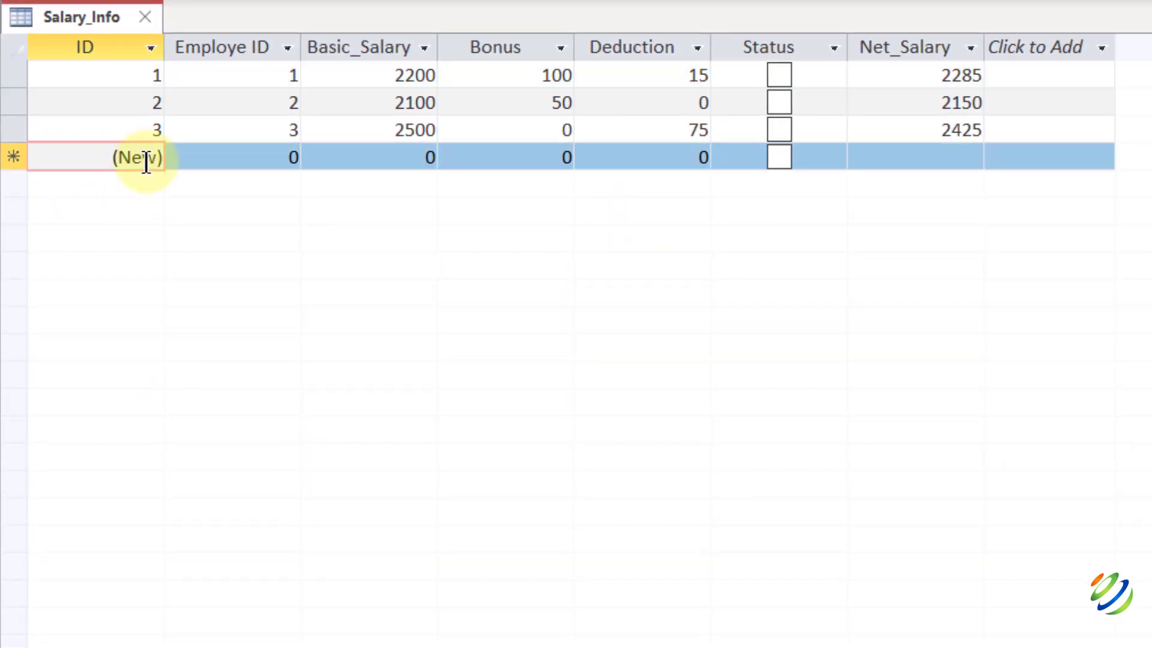
pyautogui.press('Tab')
pyautogui.write('4')
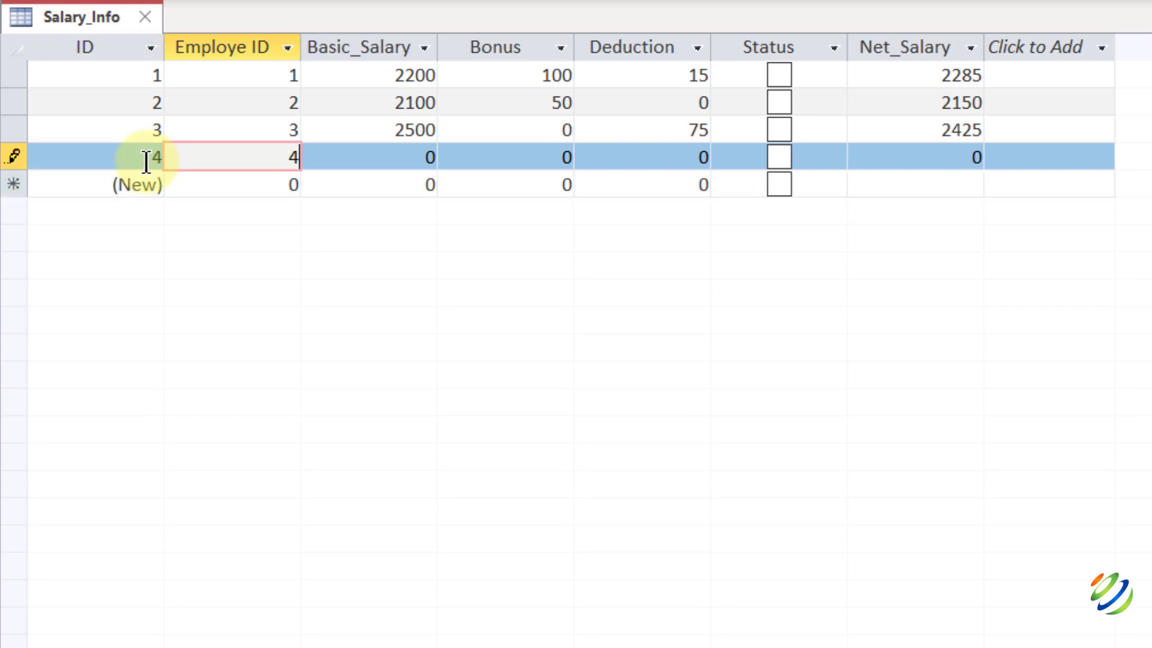
# Give record 4 basic salary 2400, bonus 150 and deduction 0, save it and close the table.
pyautogui.press('Tab')
pyautogui.press('BackSpace')
pyautogui.write('2400')
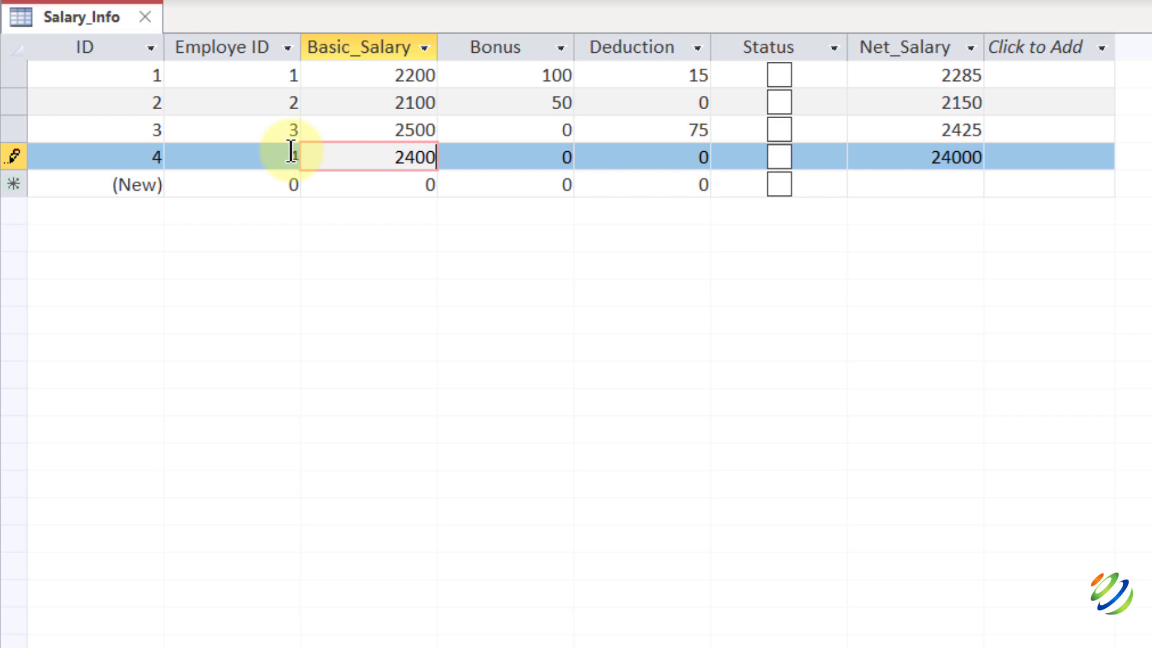
pyautogui.press('Tab')
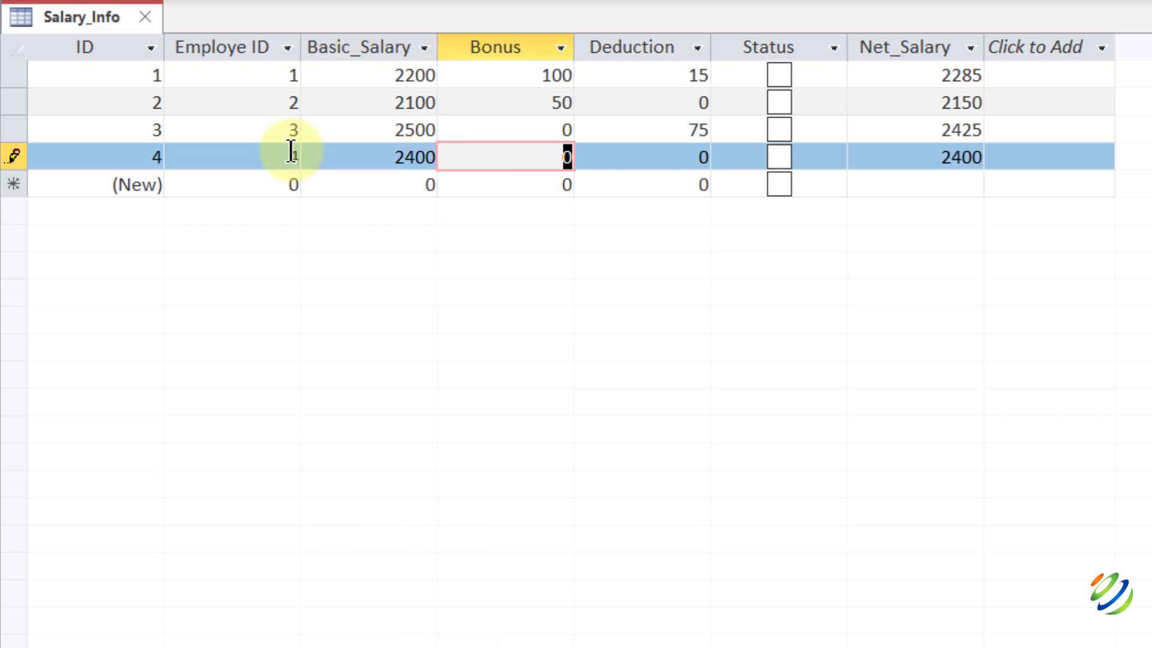
pyautogui.write('150')
pyautogui.press('Tab')
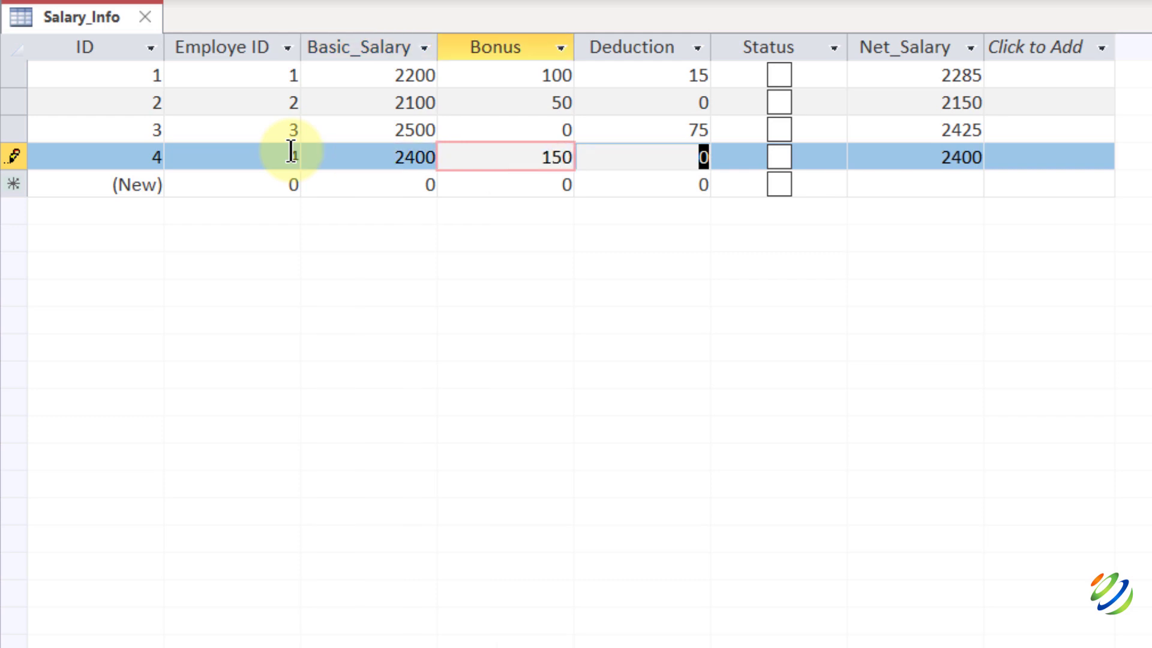
pyautogui.press('Tab')
pyautogui.press('Tab')
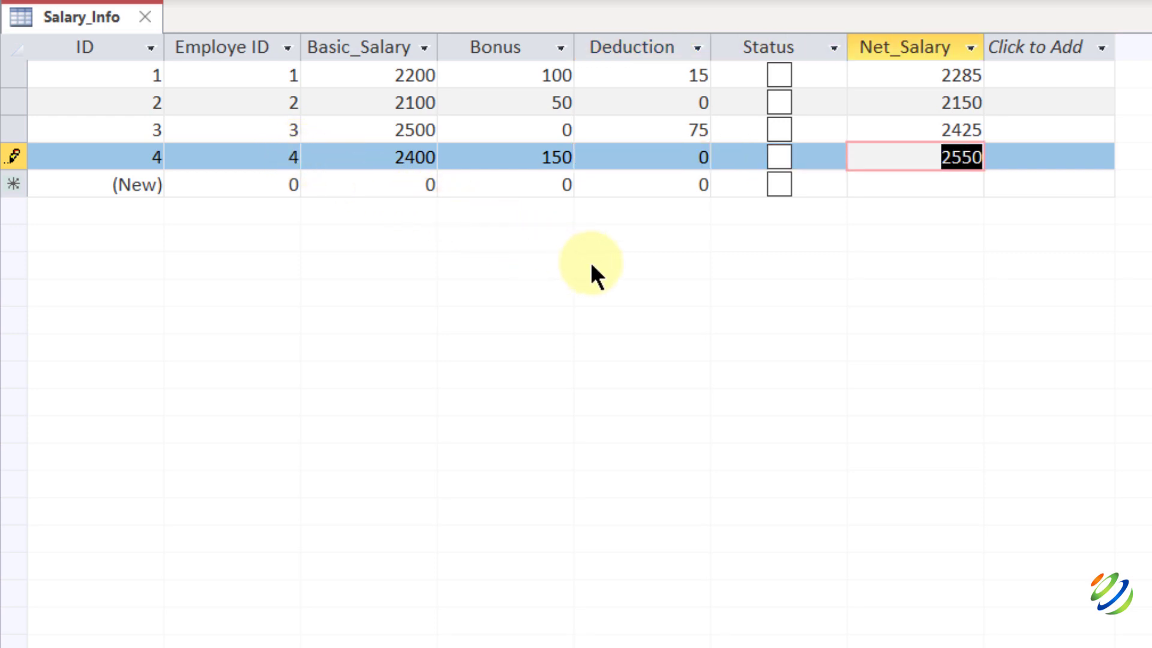
pyautogui.hotkey('shift', 'Return')
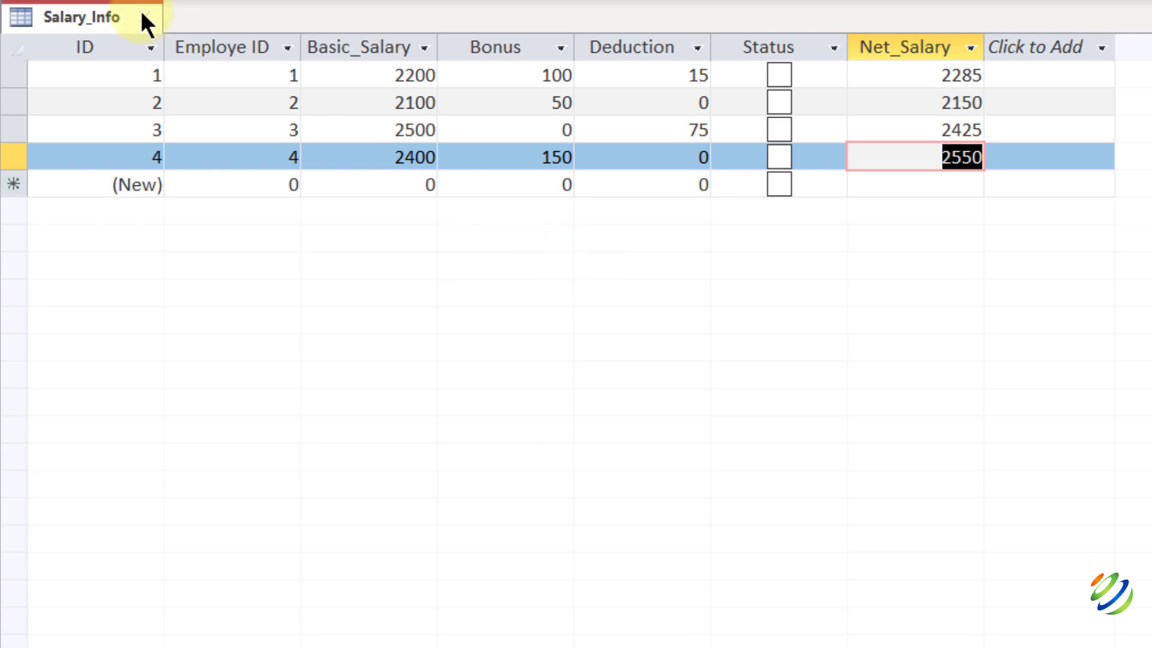
pyautogui.click(144, 16)
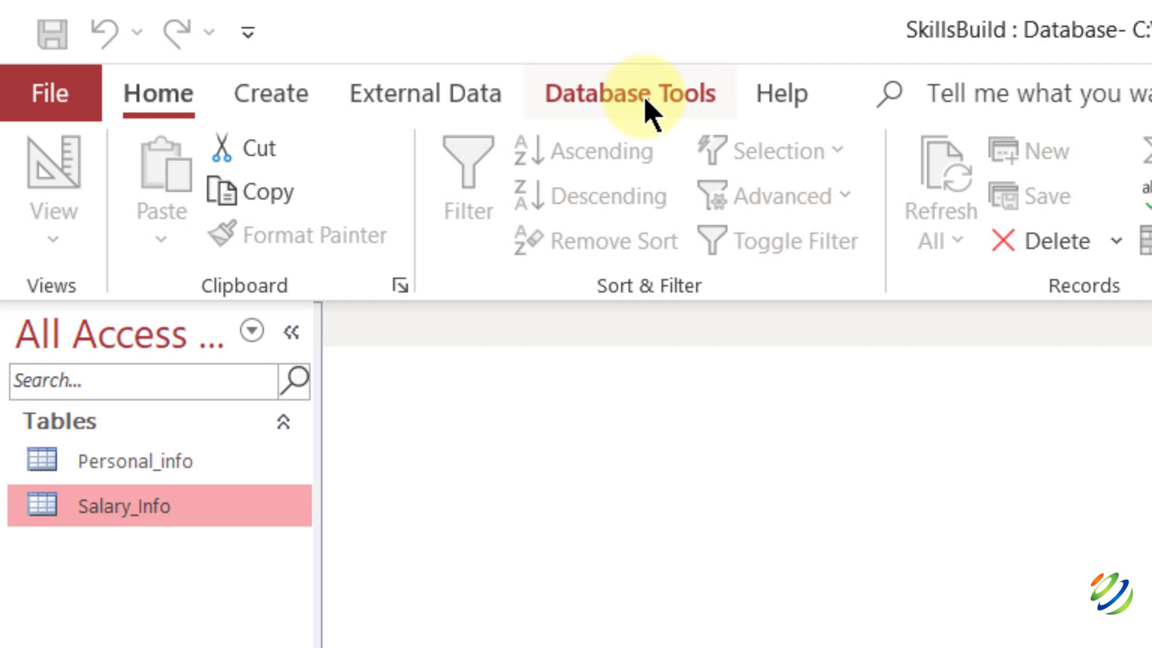
# Add Personal_info and Salary_Info to the Relationships window and enlarge both boxes to show all fields.
pyautogui.click(646, 105)
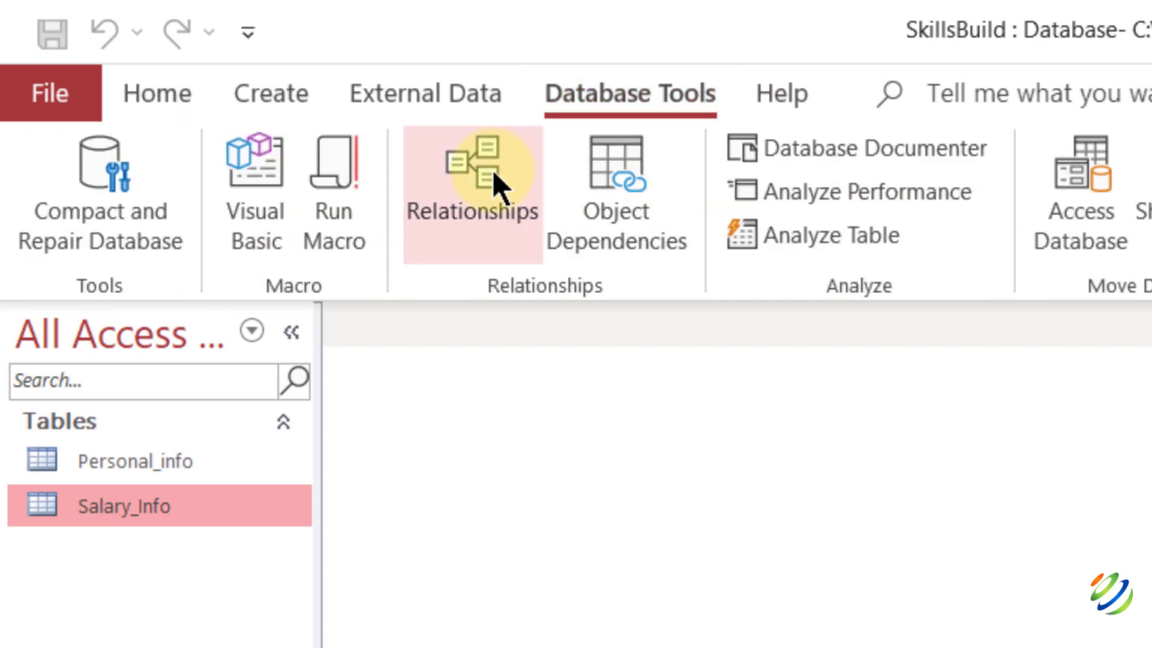
pyautogui.click(495, 175)
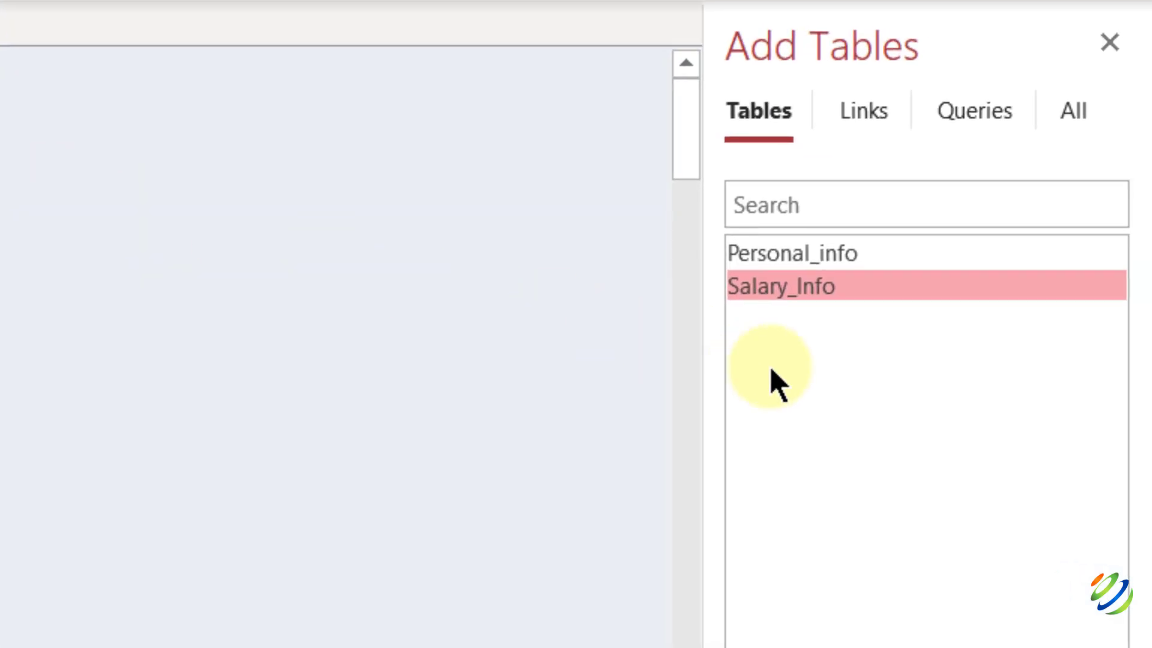
pyautogui.hotkey('shift', 'Up')
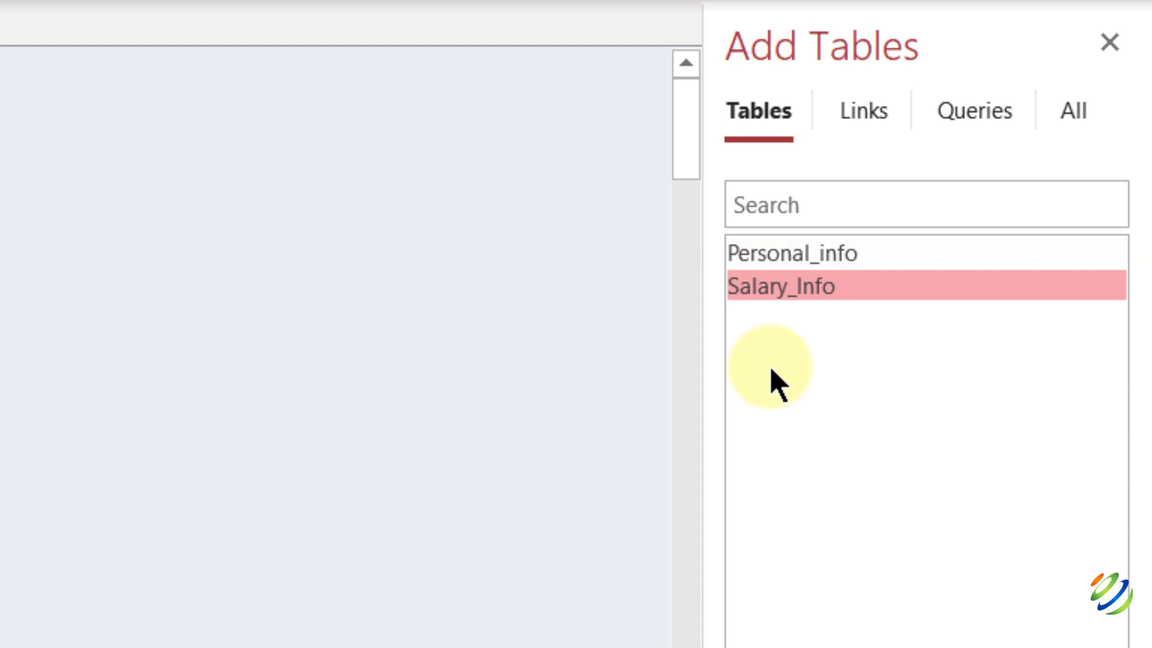
pyautogui.moveTo(774, 260); pyautogui.dragTo(0, 236)
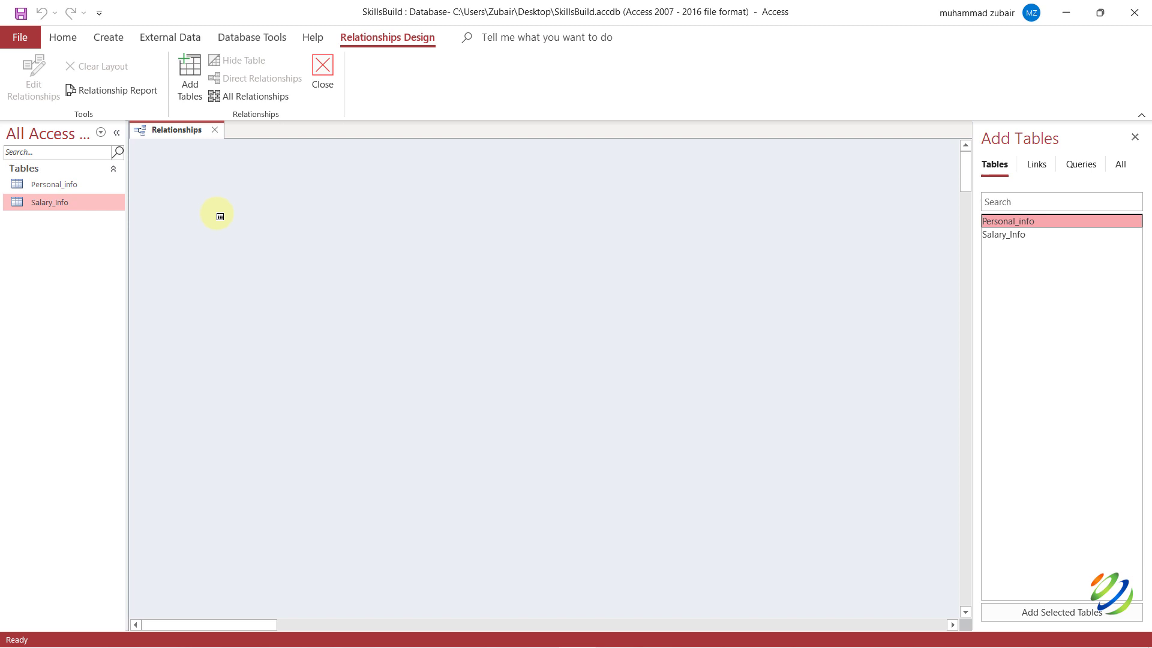
pyautogui.moveTo(219, 216); pyautogui.dragTo(220, 216)
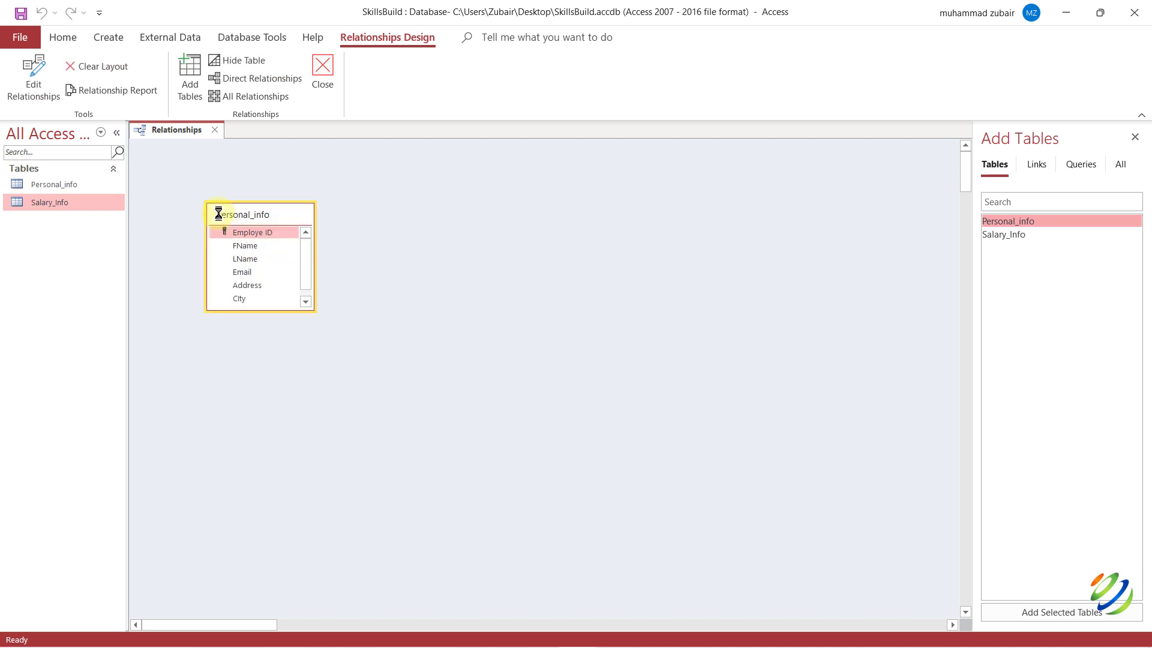
pyautogui.moveTo(993, 234); pyautogui.dragTo(477, 209)
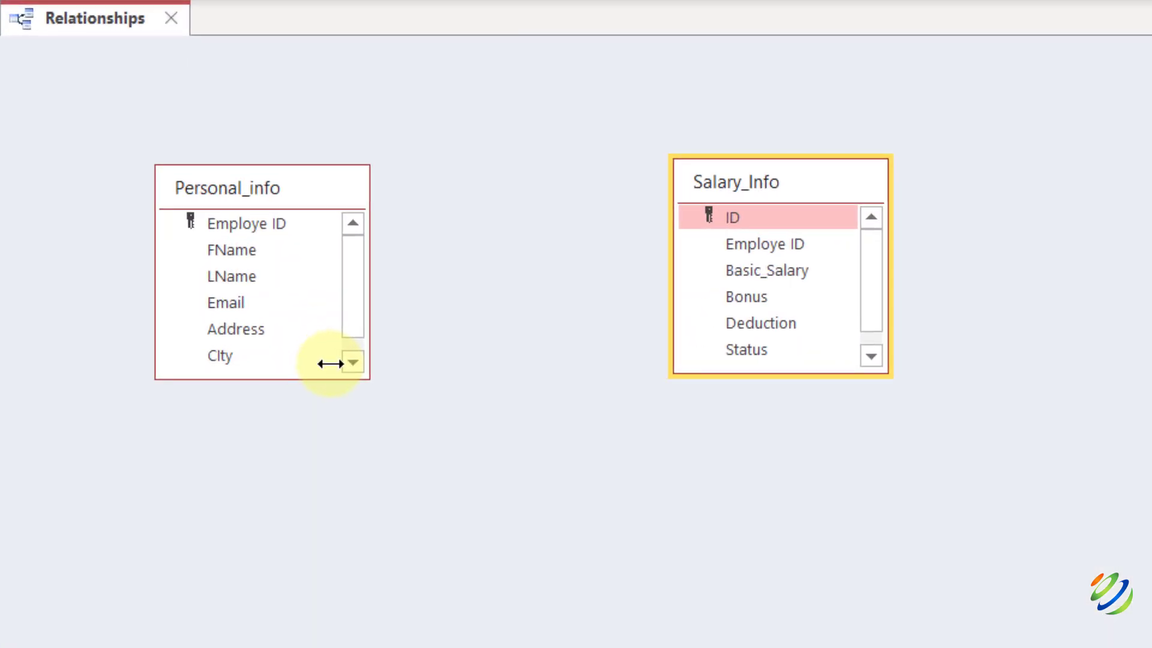
pyautogui.moveTo(368, 376); pyautogui.dragTo(532, 486)
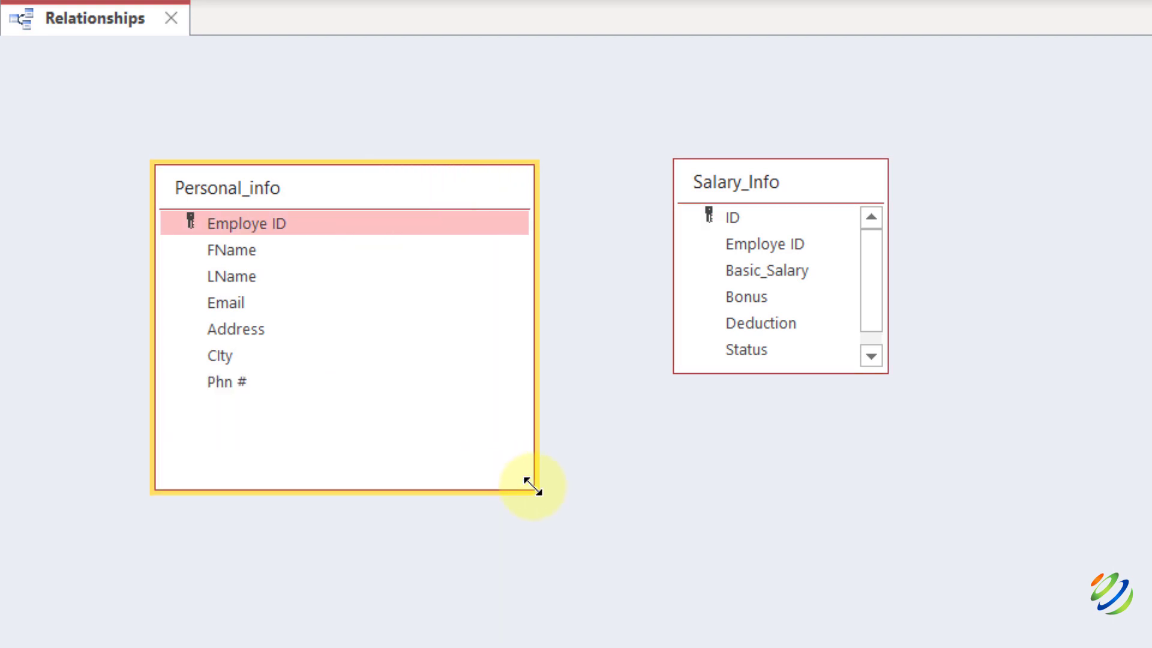
pyautogui.moveTo(885, 369); pyautogui.dragTo(964, 489)
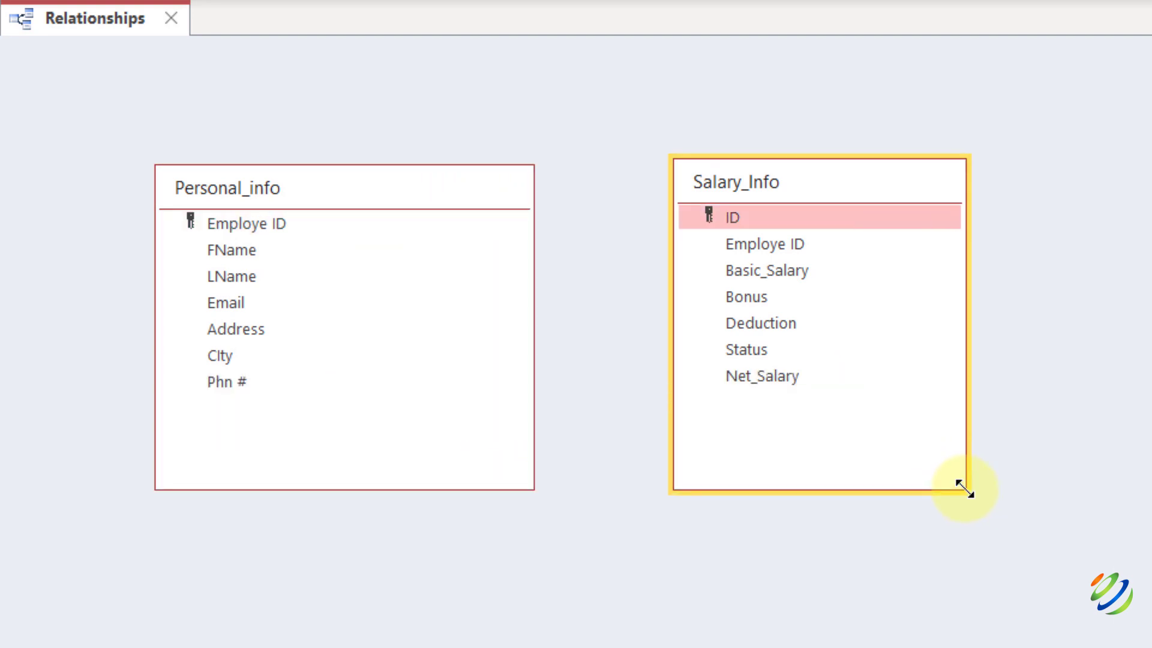
# Link Personal_info's Employe ID to Salary_Info's Employe ID as a one-to-many relationship.
pyautogui.click(211, 223)
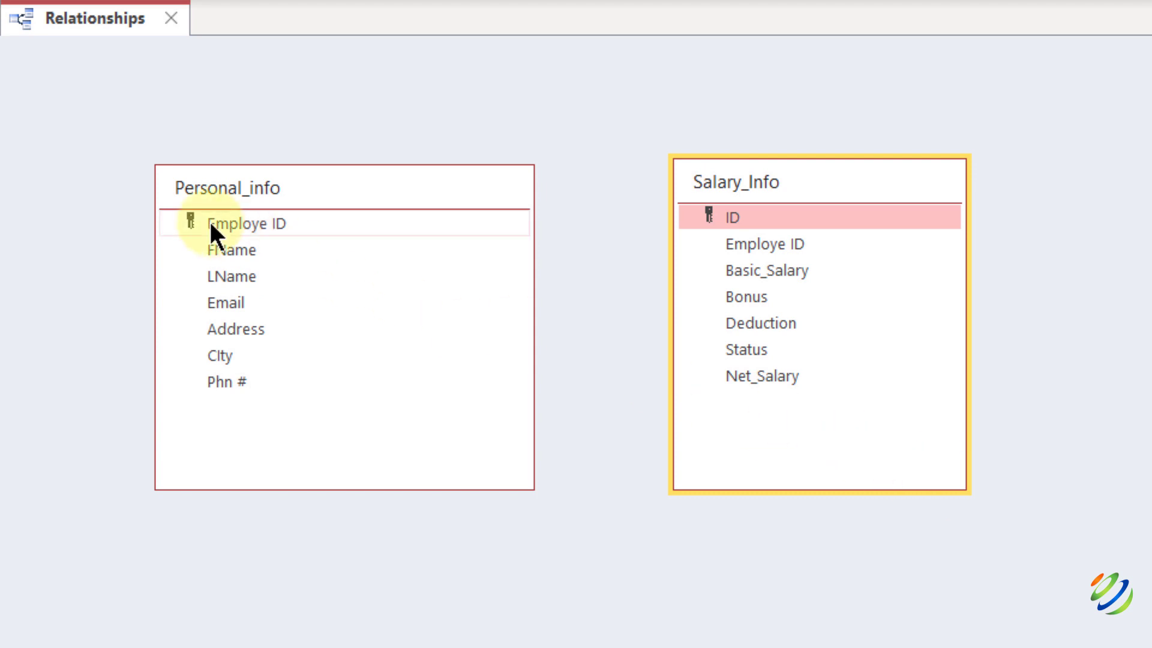
pyautogui.moveTo(209, 218); pyautogui.dragTo(724, 238)
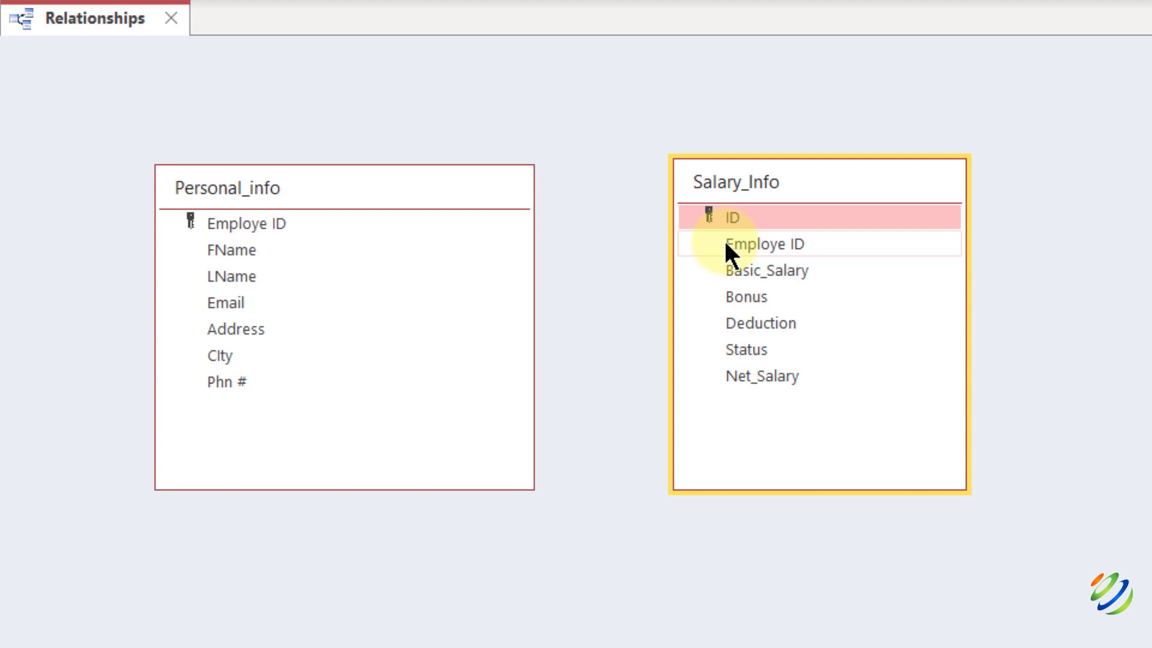
pyautogui.moveTo(247, 223); pyautogui.dragTo(750, 247)
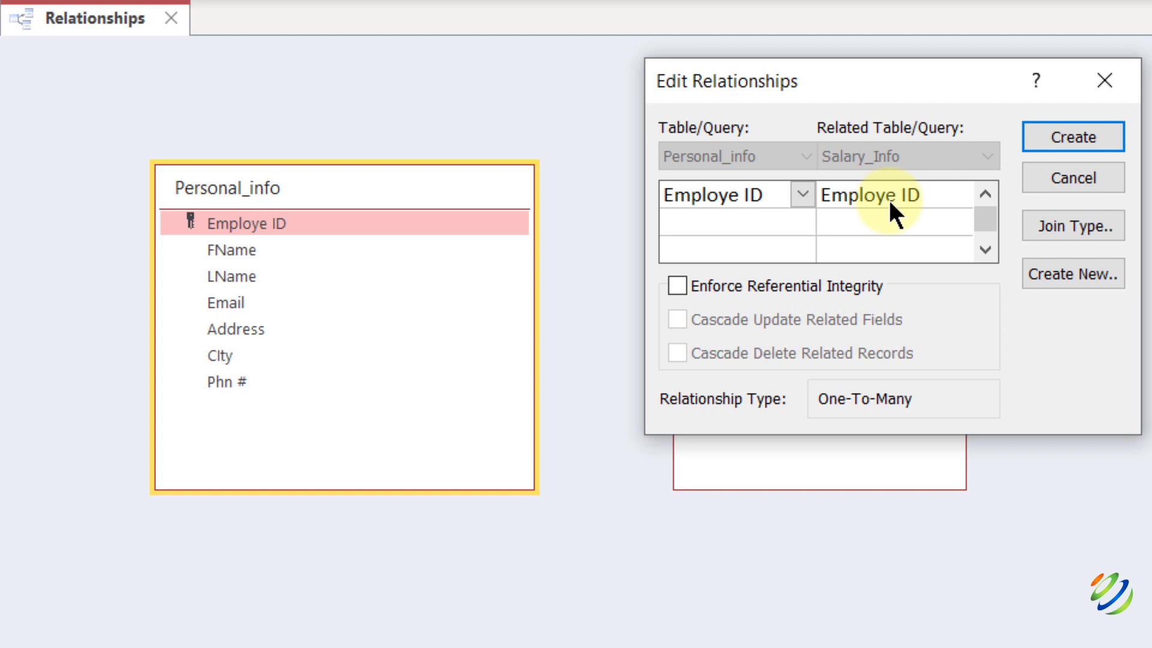
pyautogui.click(1070, 129)
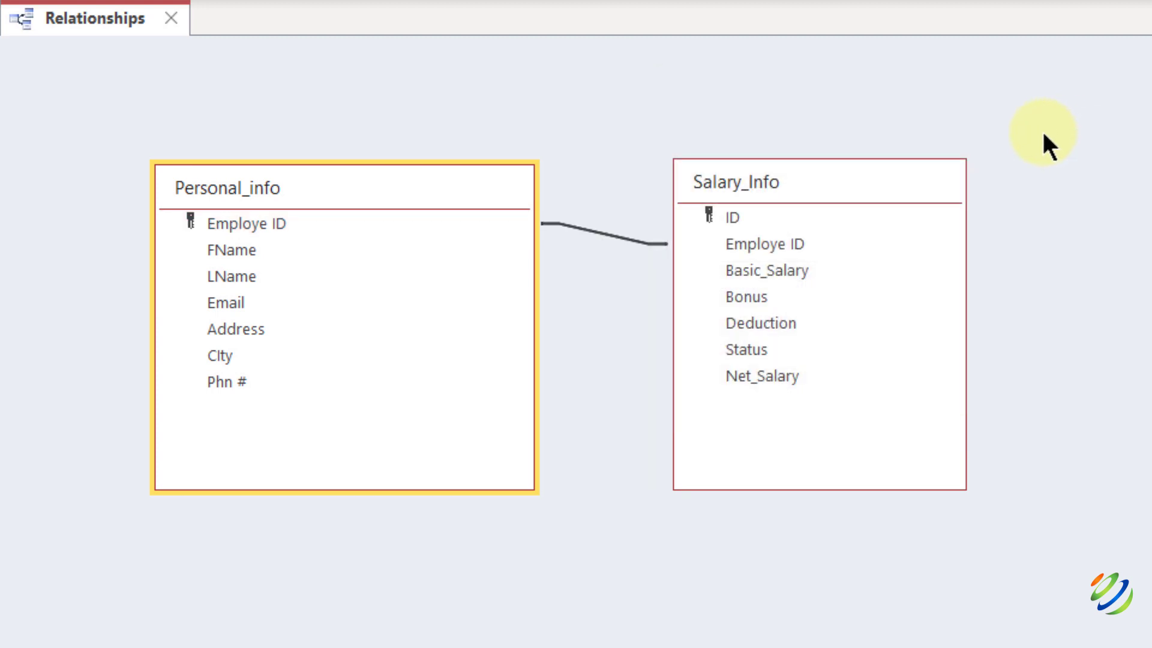
pyautogui.moveTo(756, 175); pyautogui.dragTo(814, 178)
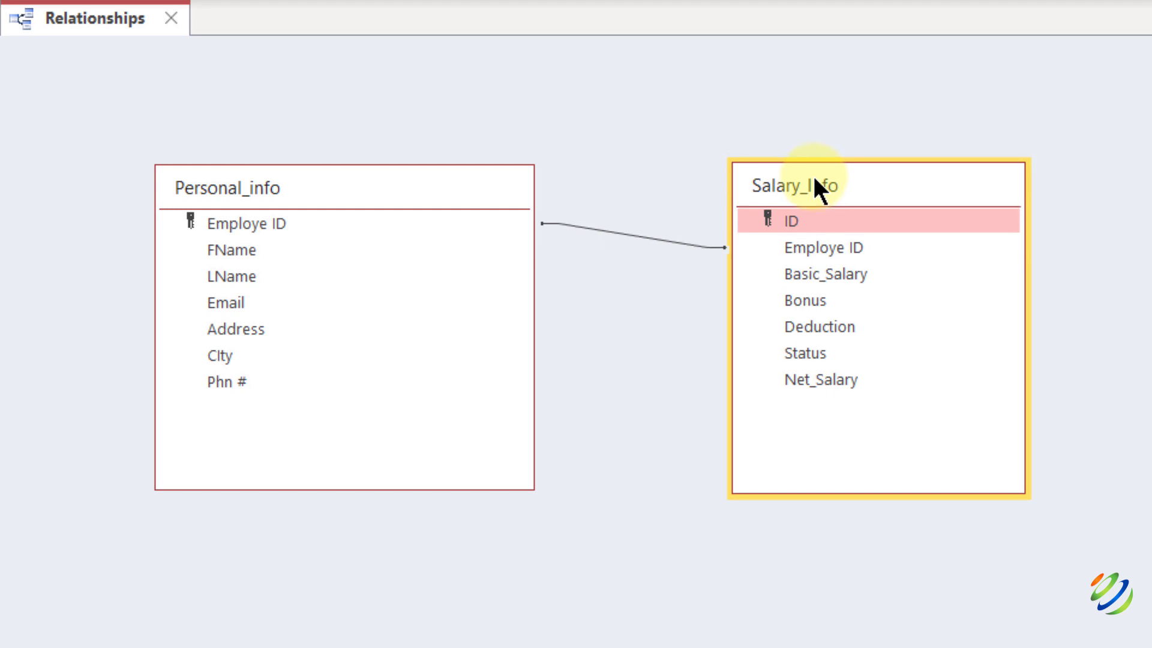
# Open the Personal_info table in Datasheet View.
pyautogui.click(191, 223)
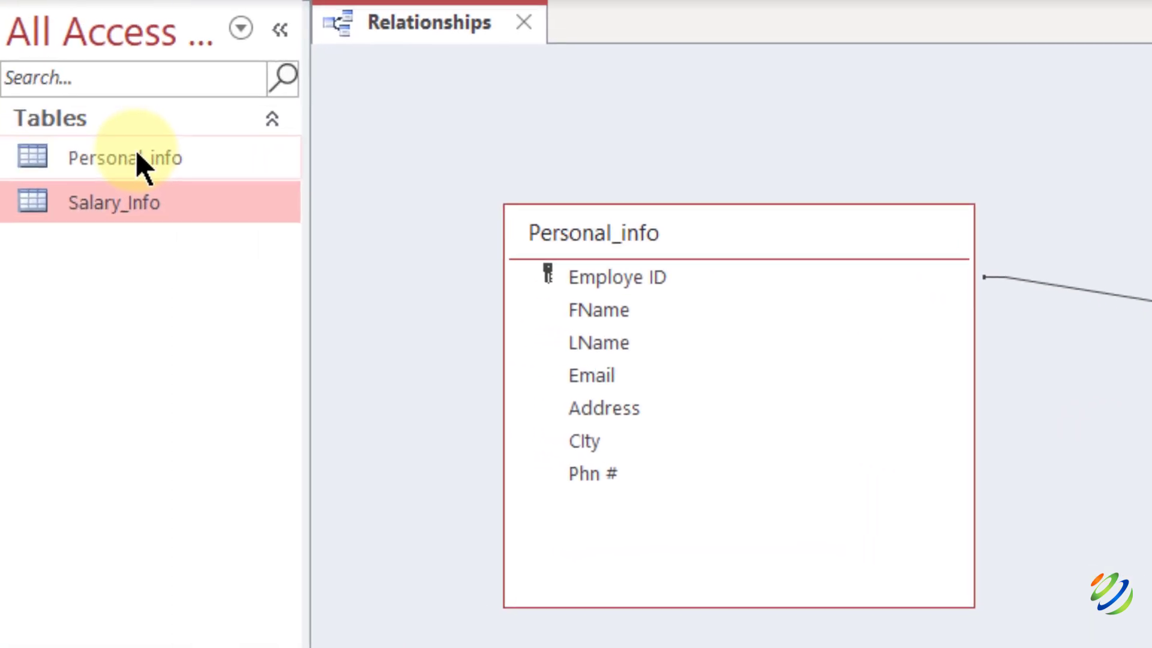
pyautogui.click(147, 157)
pyautogui.doubleClick(147, 159)
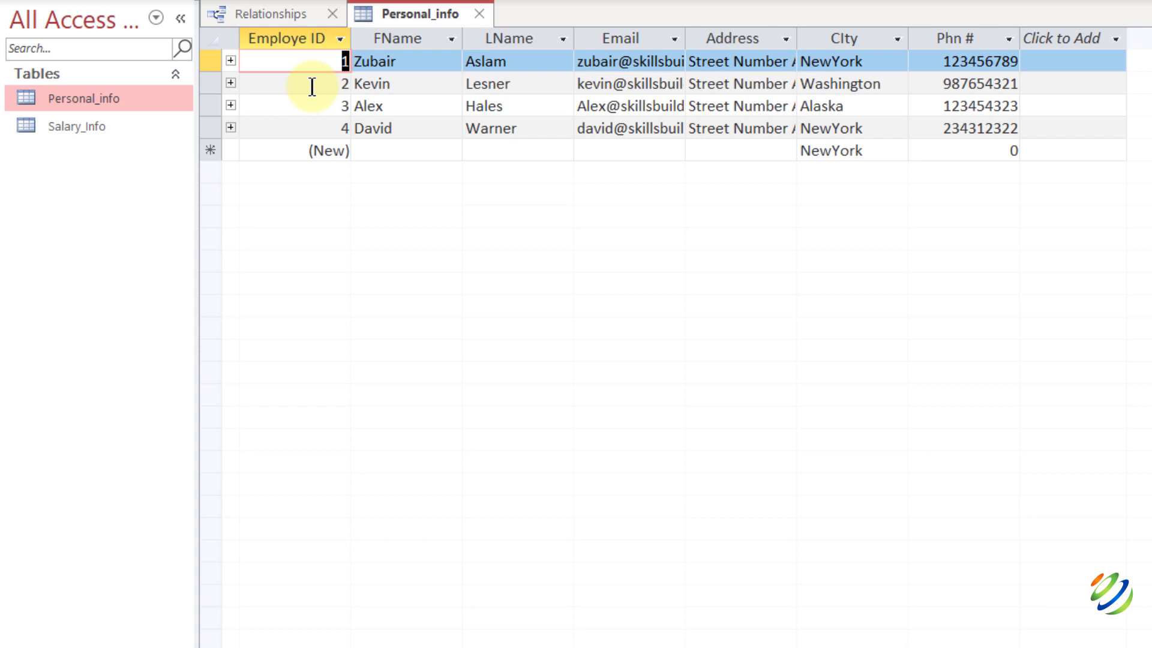
# Review the Salary_Info datasheet, then return to Personal_info and close it.
pyautogui.doubleClick(99, 133)
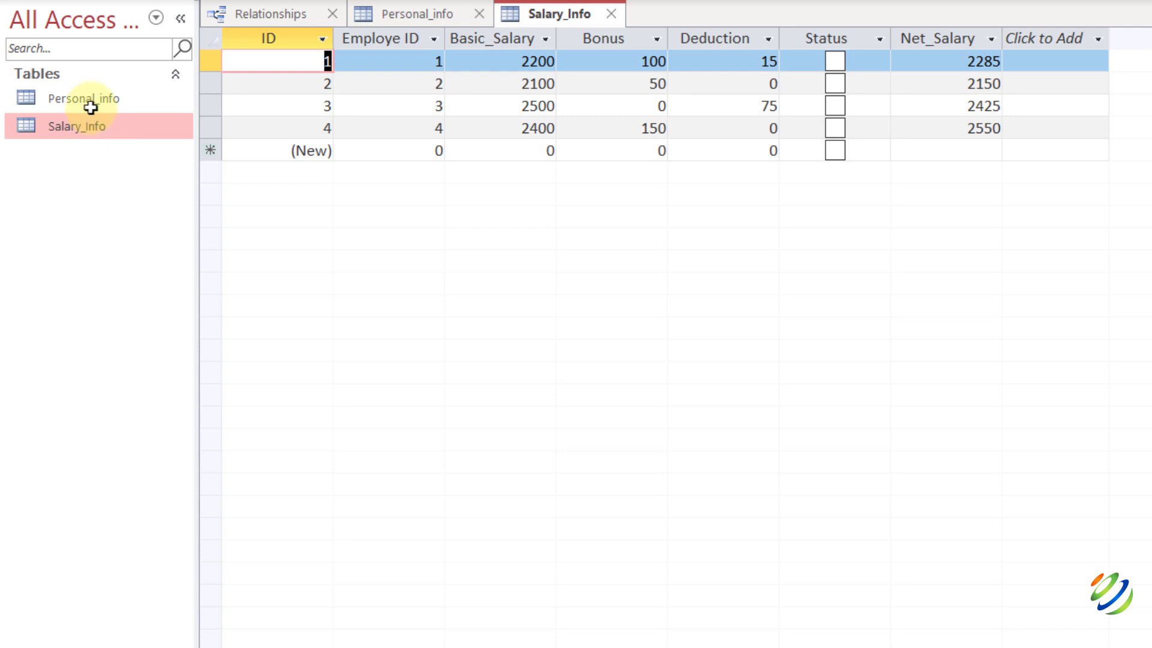
pyautogui.click(91, 107)
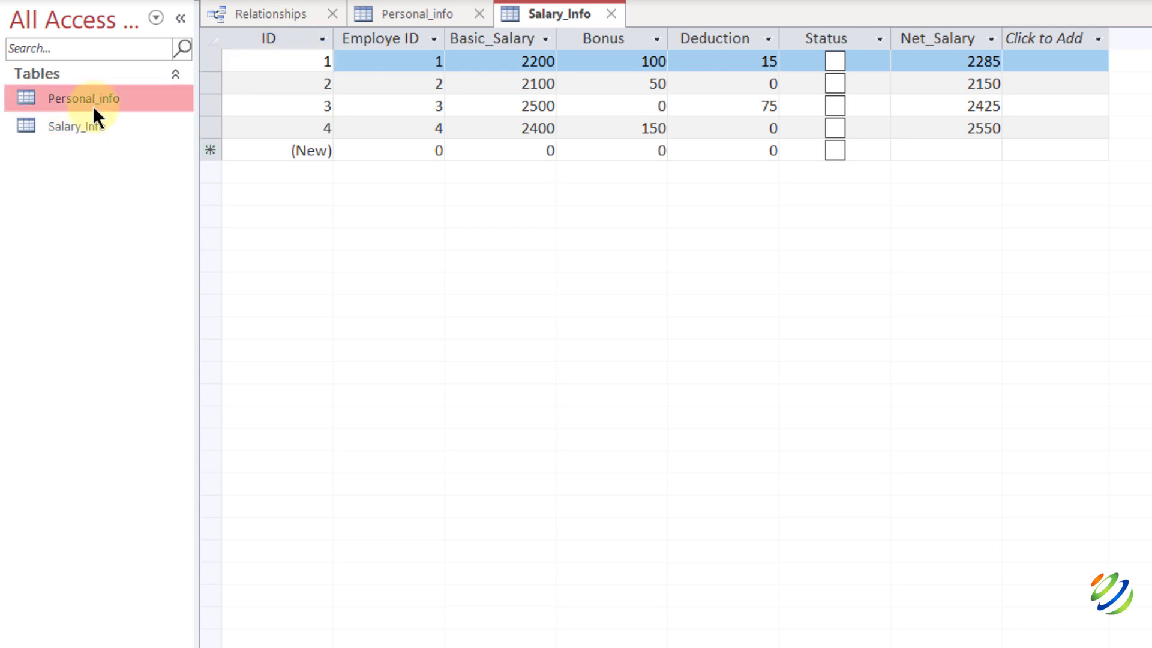
pyautogui.doubleClick(104, 105)
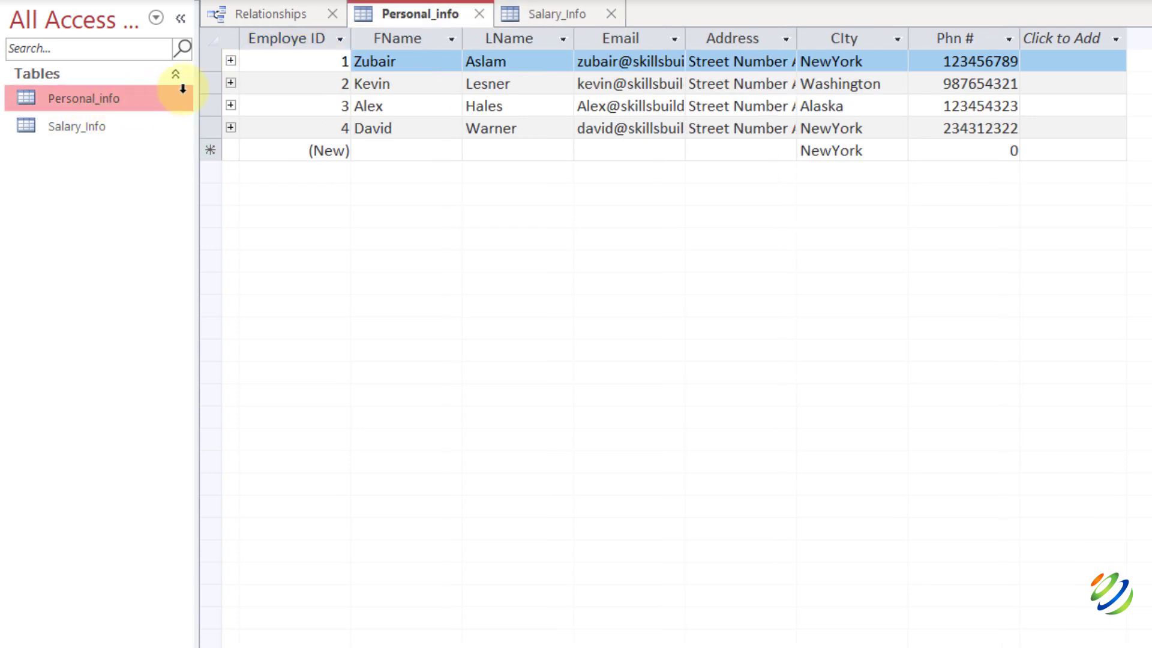
pyautogui.click(348, 62)
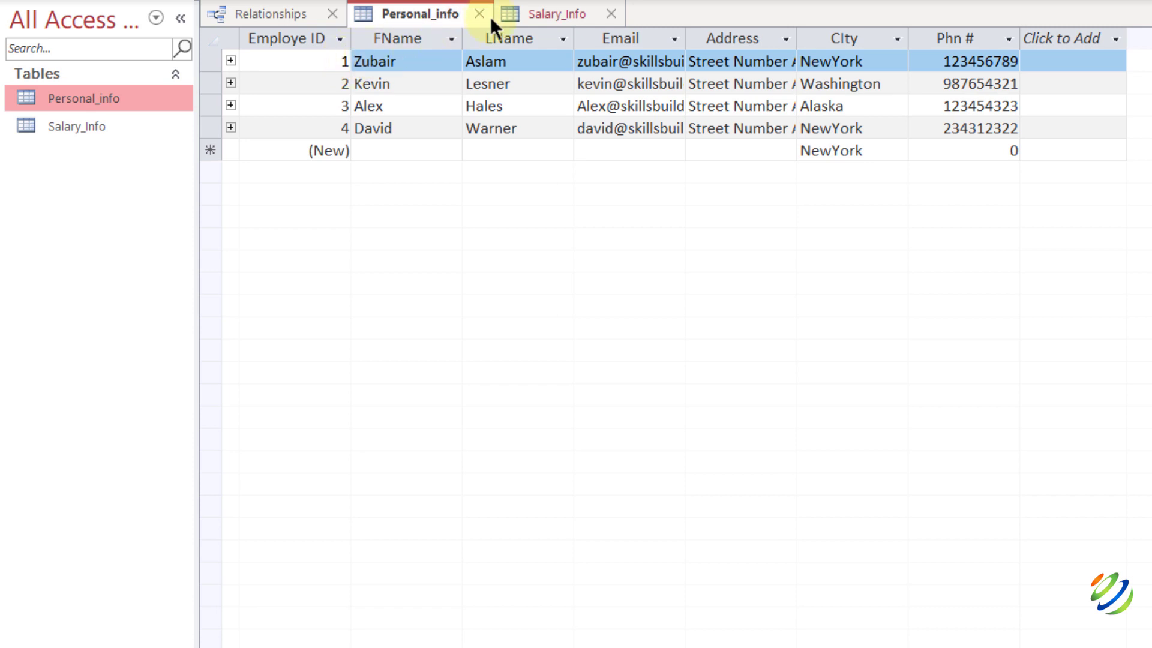
pyautogui.click(513, 9)
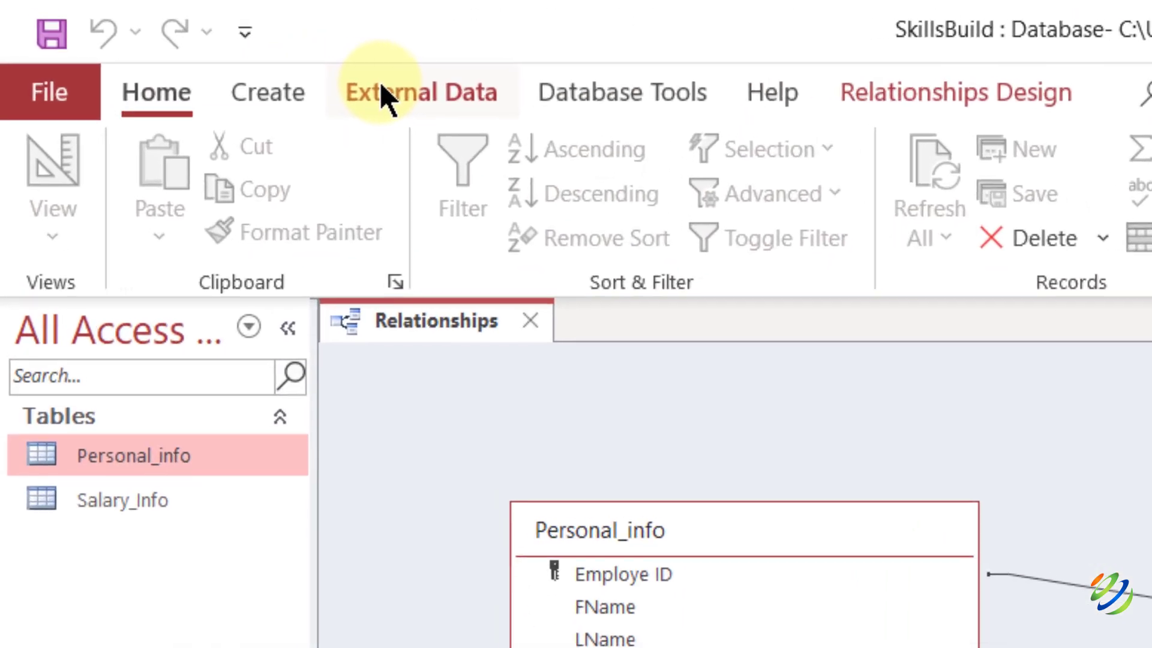
# Start an Excel import via External Data > New Data Source > From File > Excel.
pyautogui.click(156, 37)
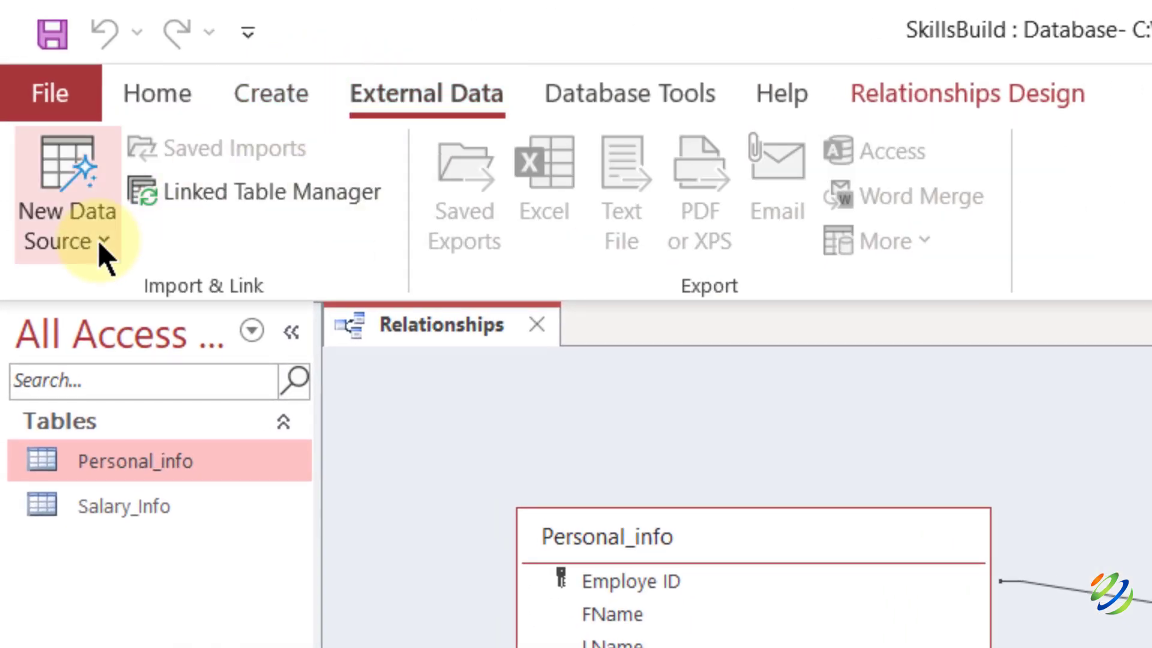
pyautogui.click(100, 245)
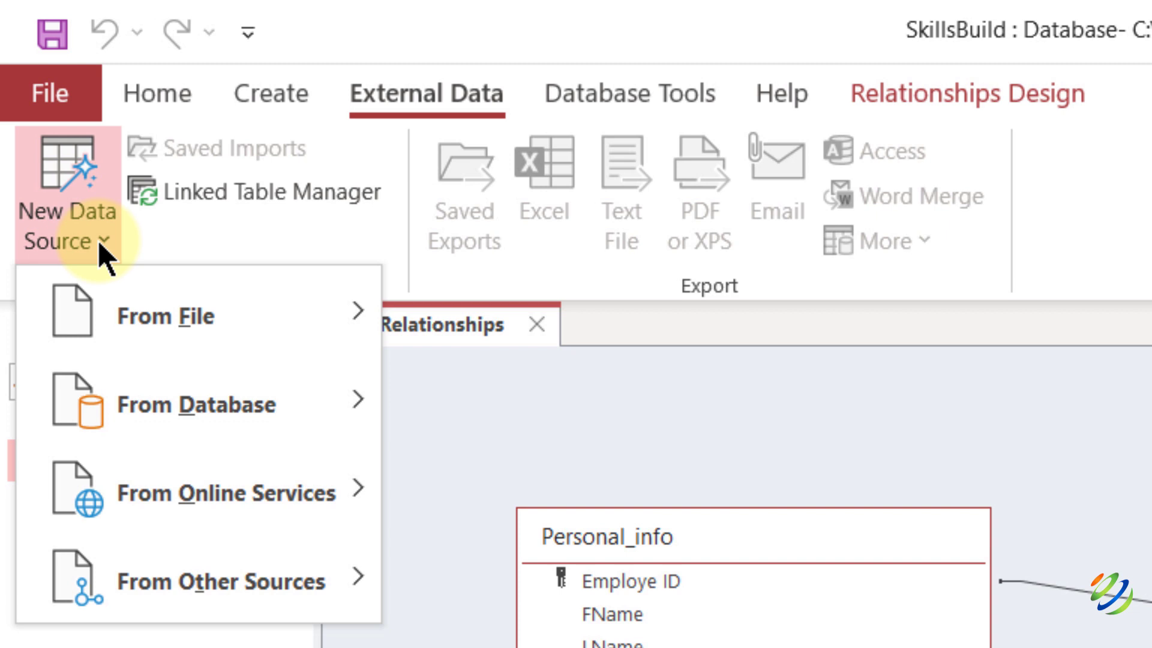
pyautogui.press('Down')
pyautogui.press('Right')
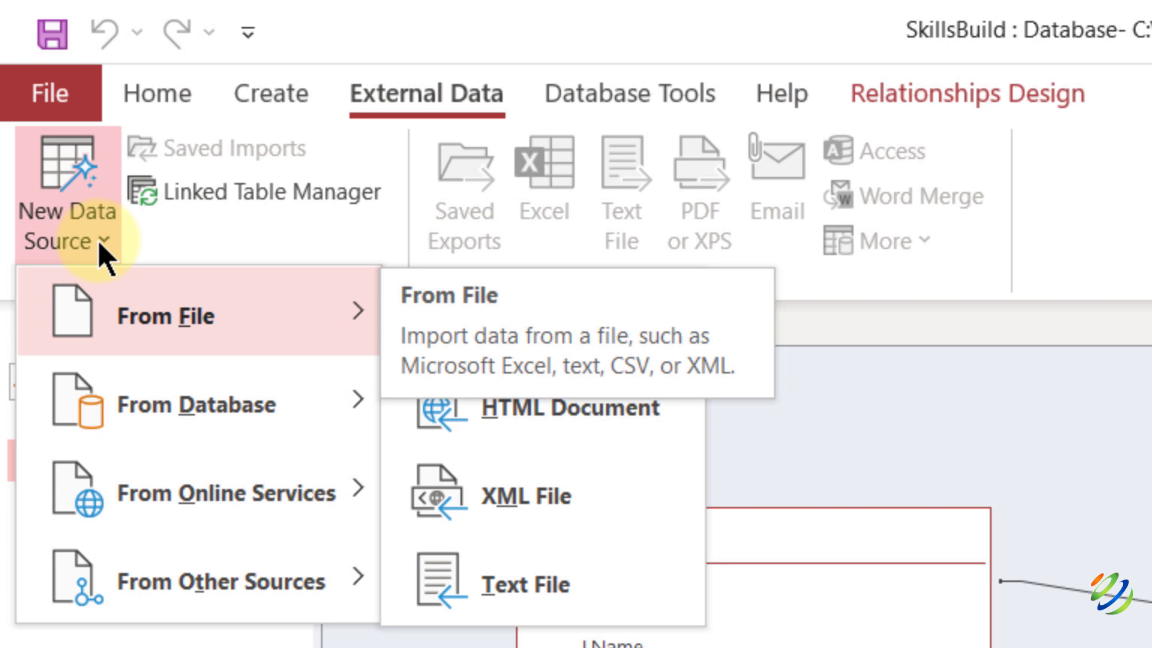
pyautogui.press('Down')
pyautogui.press('Down')
pyautogui.press('Down')
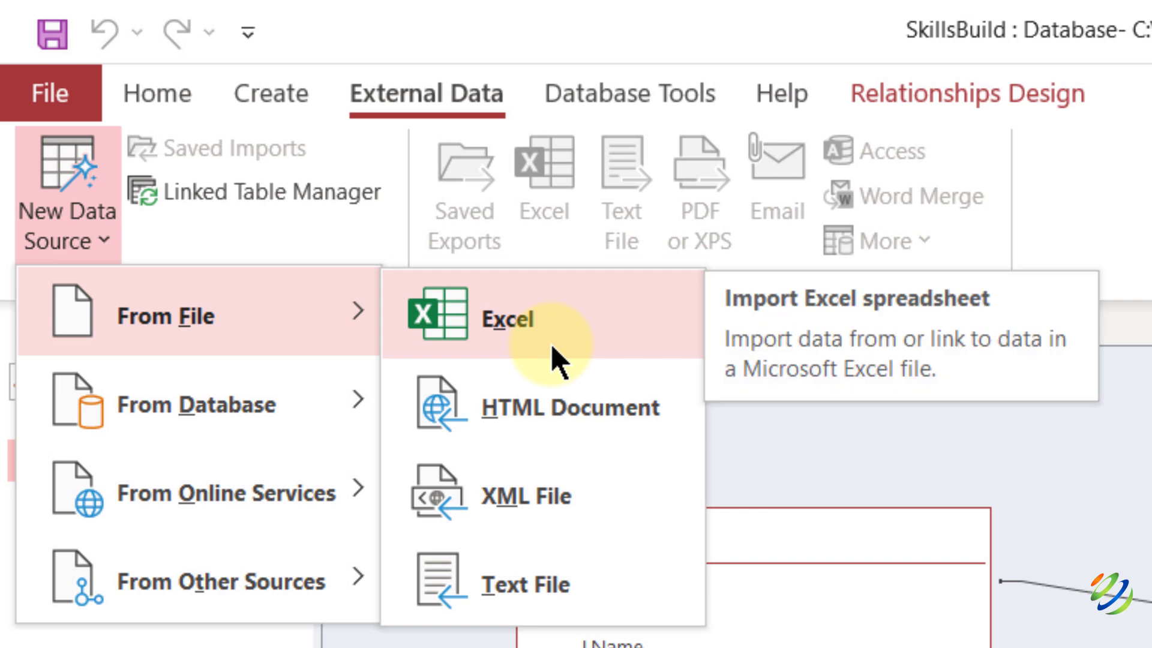
pyautogui.moveTo(312, 415)
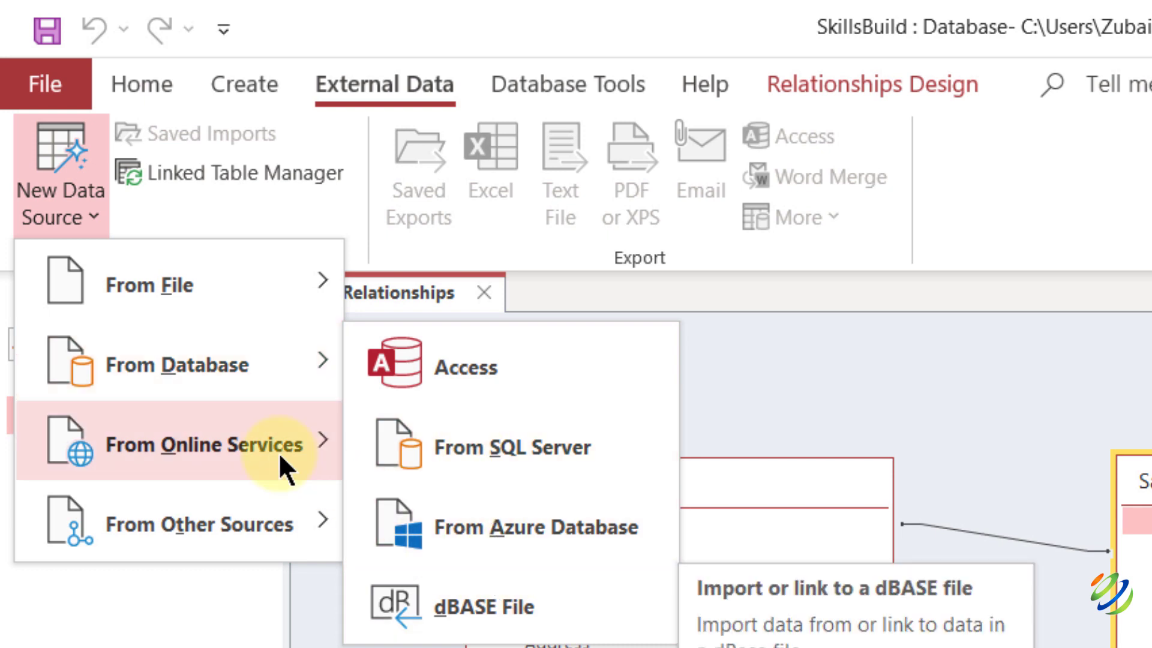
pyautogui.moveTo(280, 454)
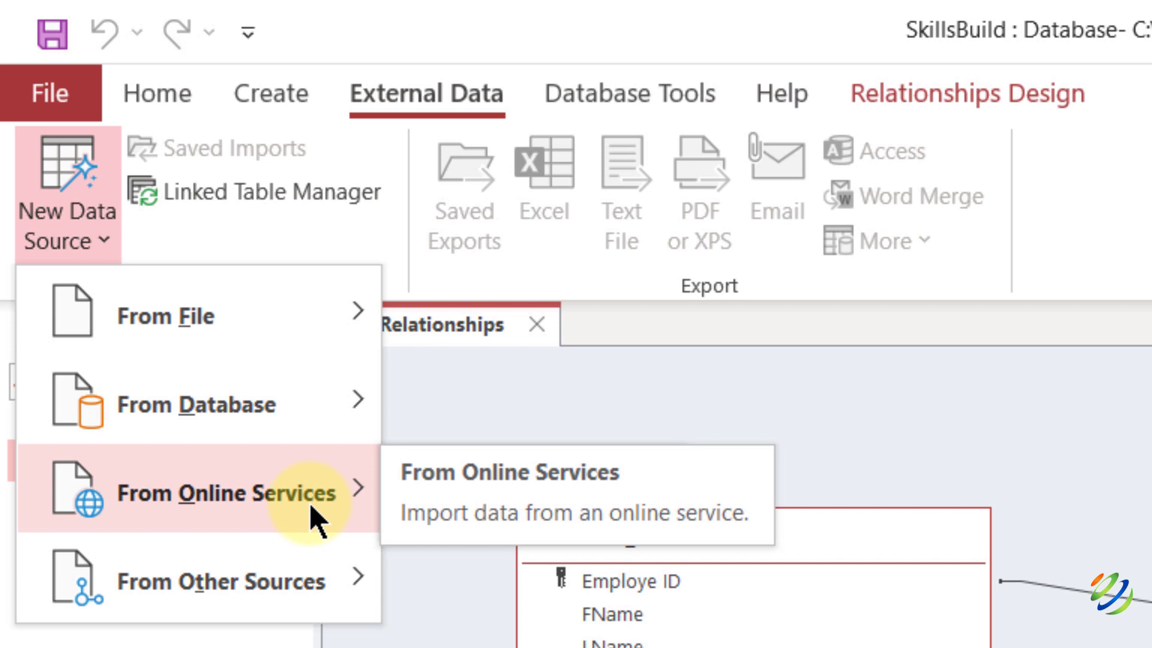
pyautogui.moveTo(315, 516)
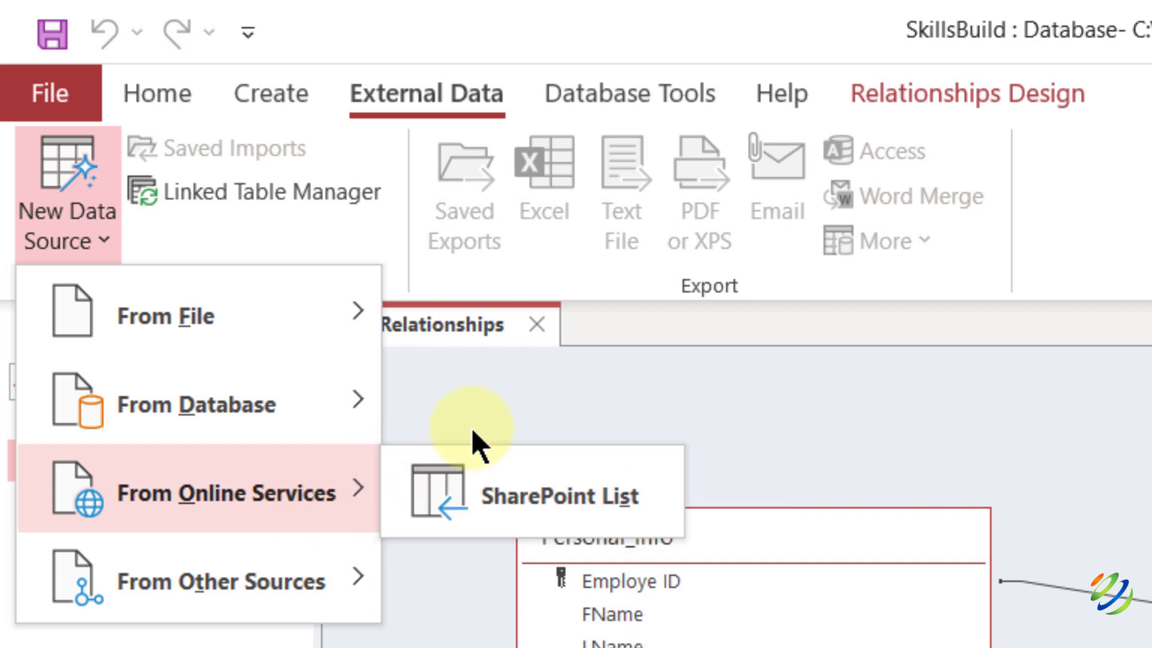
pyautogui.moveTo(307, 354)
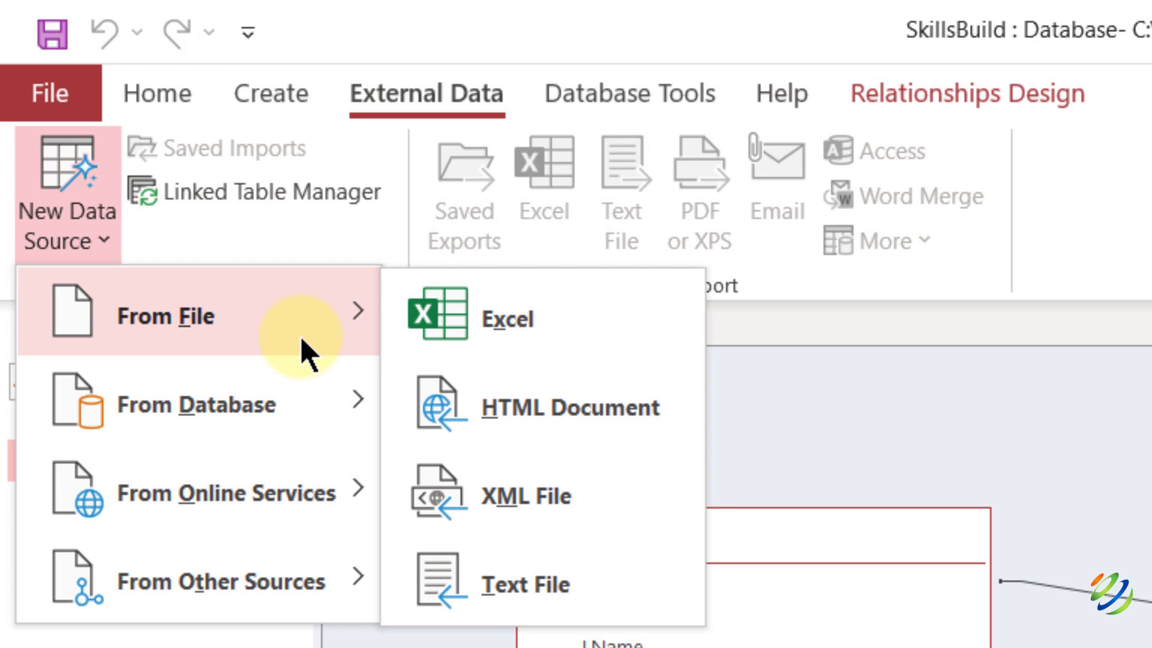
pyautogui.click(486, 324)
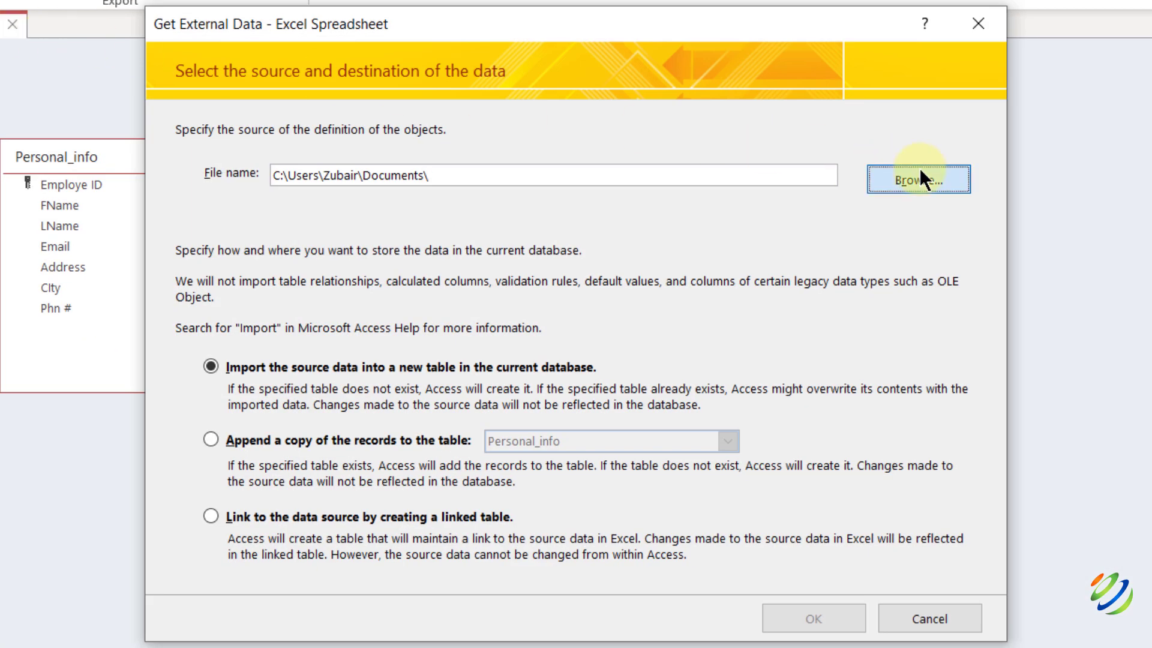
# Choose Desktop\2data.xlsx as the spreadsheet to import into a new table.
pyautogui.click(919, 179)
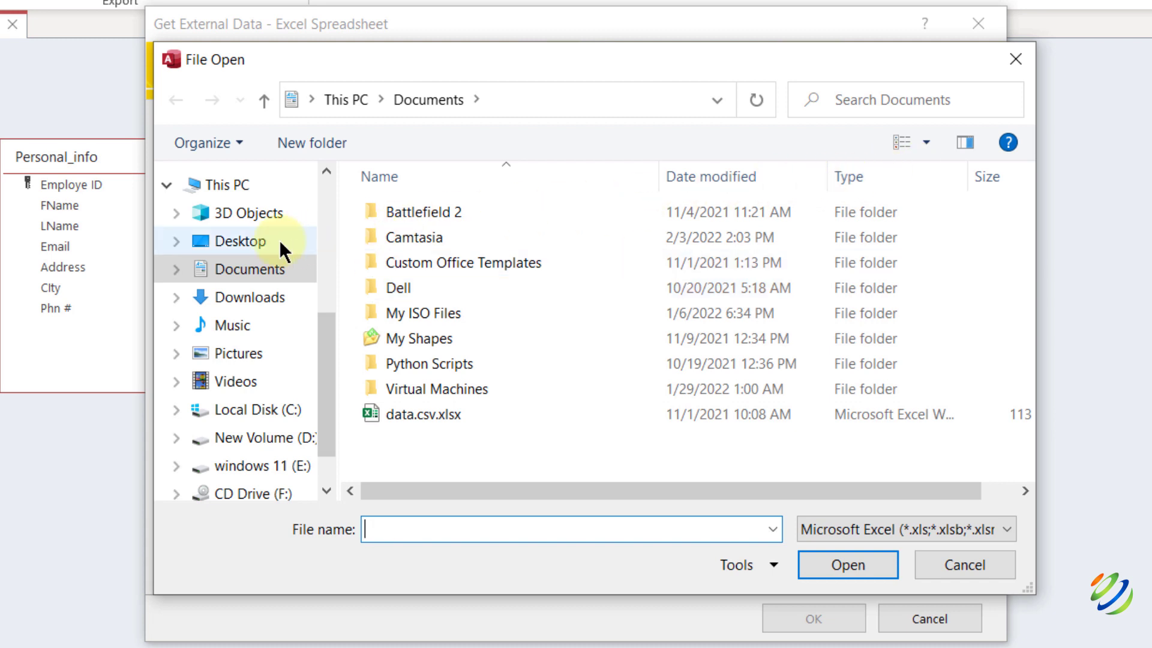
pyautogui.click(279, 240)
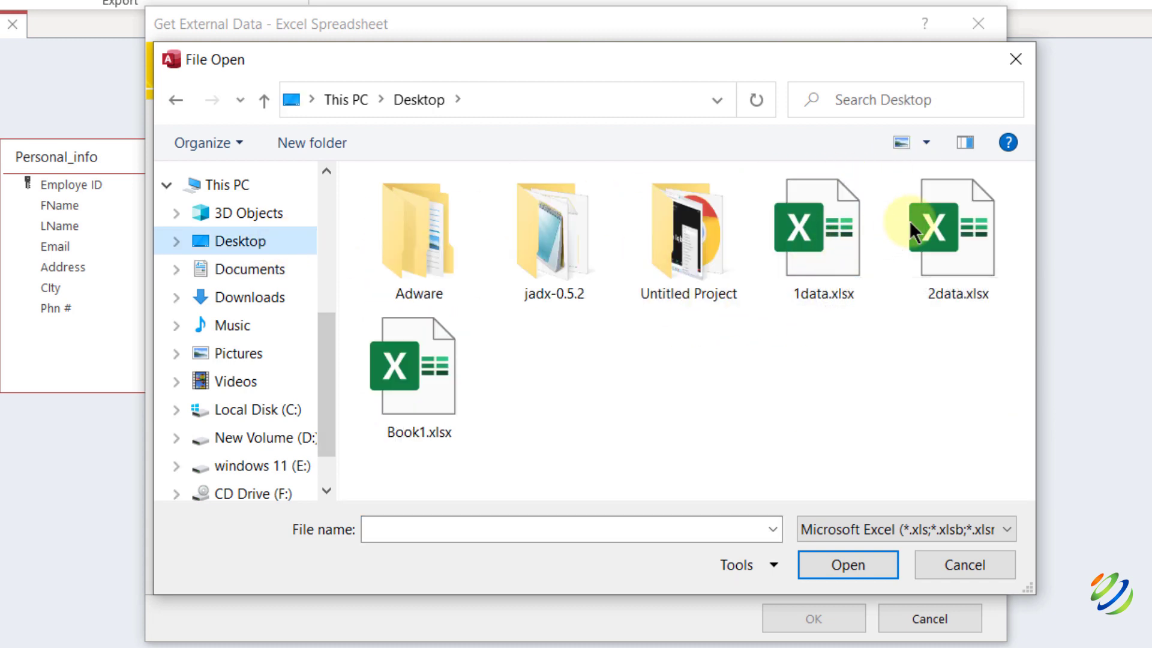
pyautogui.doubleClick(966, 200)
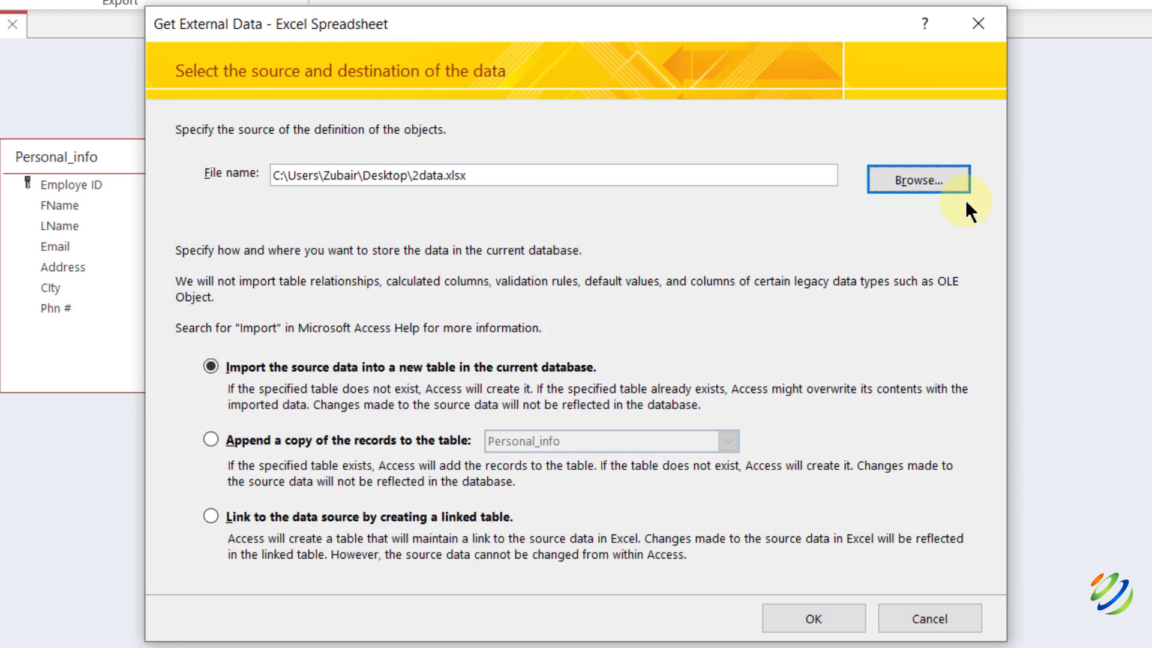
pyautogui.click(796, 610)
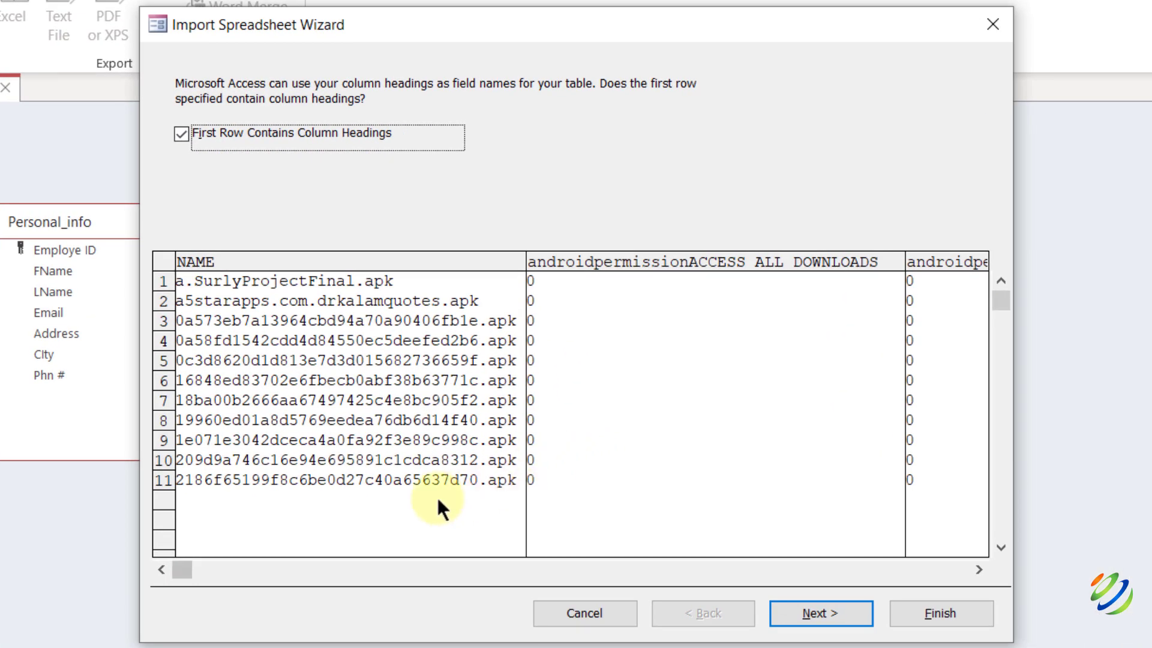
# Import the sheet with no primary key into table 2data, keeping the first 255 columns.
pyautogui.moveTo(184, 573); pyautogui.dragTo(203, 567)
pyautogui.moveTo(266, 584); pyautogui.dragTo(671, 576)
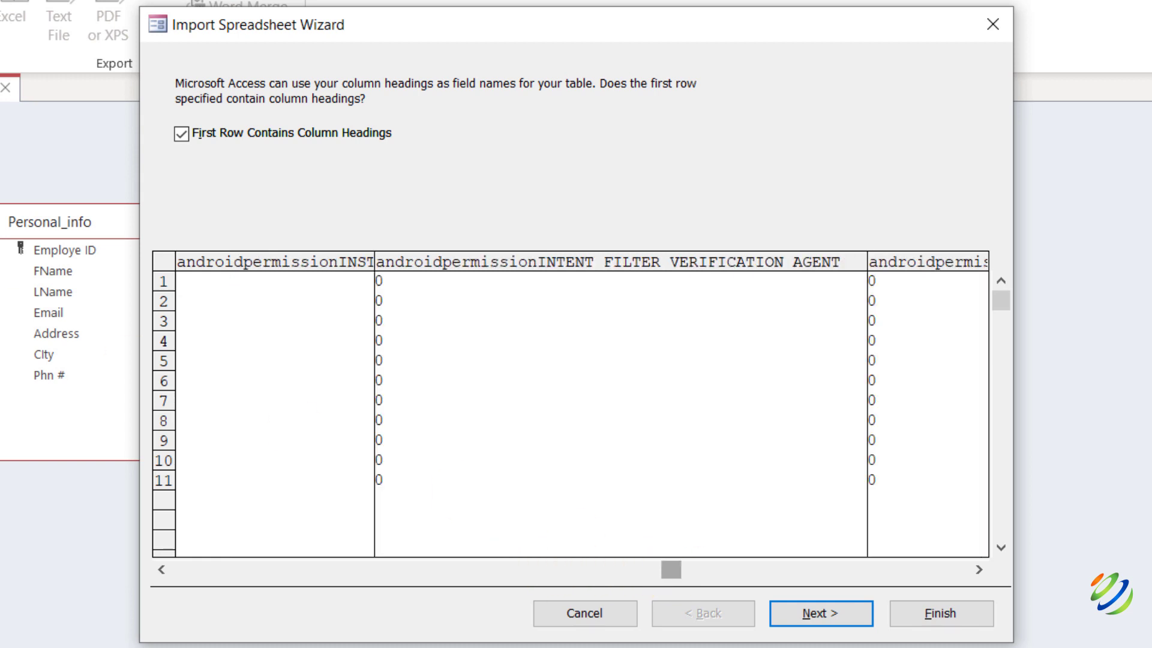
pyautogui.press('Return')
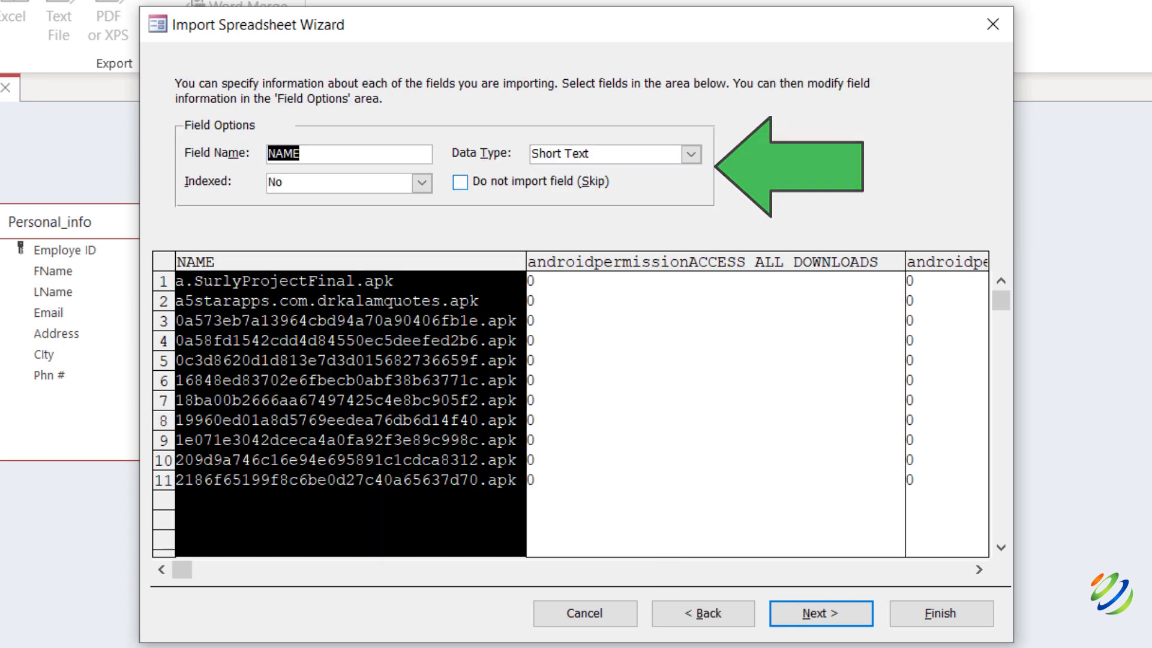
pyautogui.click(841, 618)
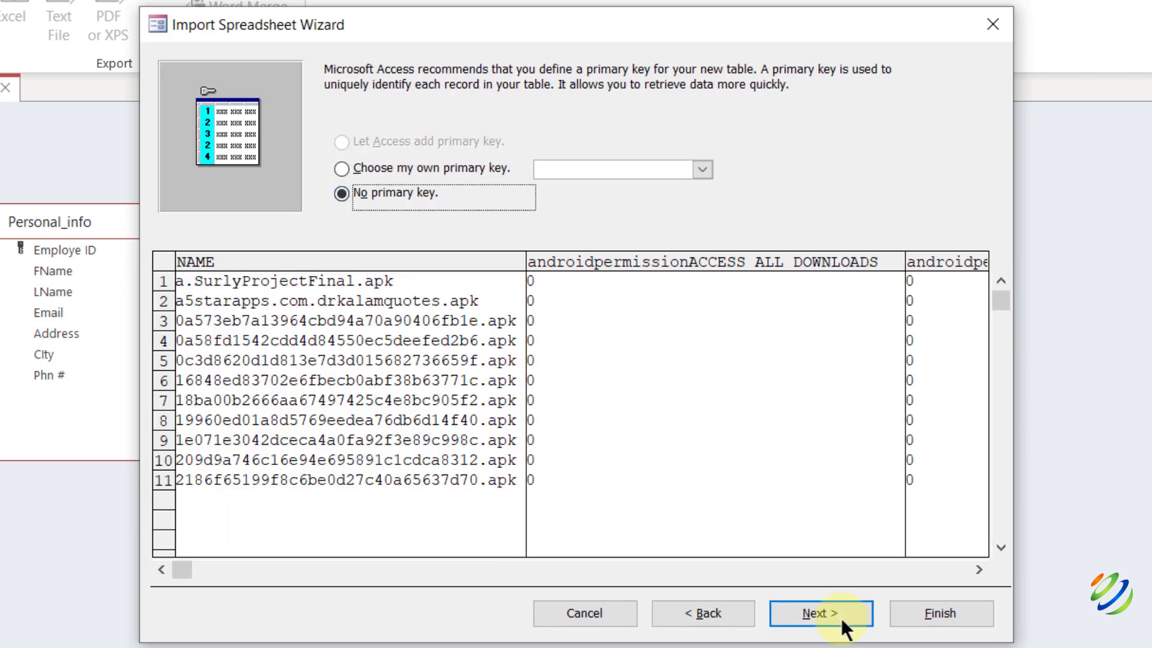
pyautogui.click(793, 611)
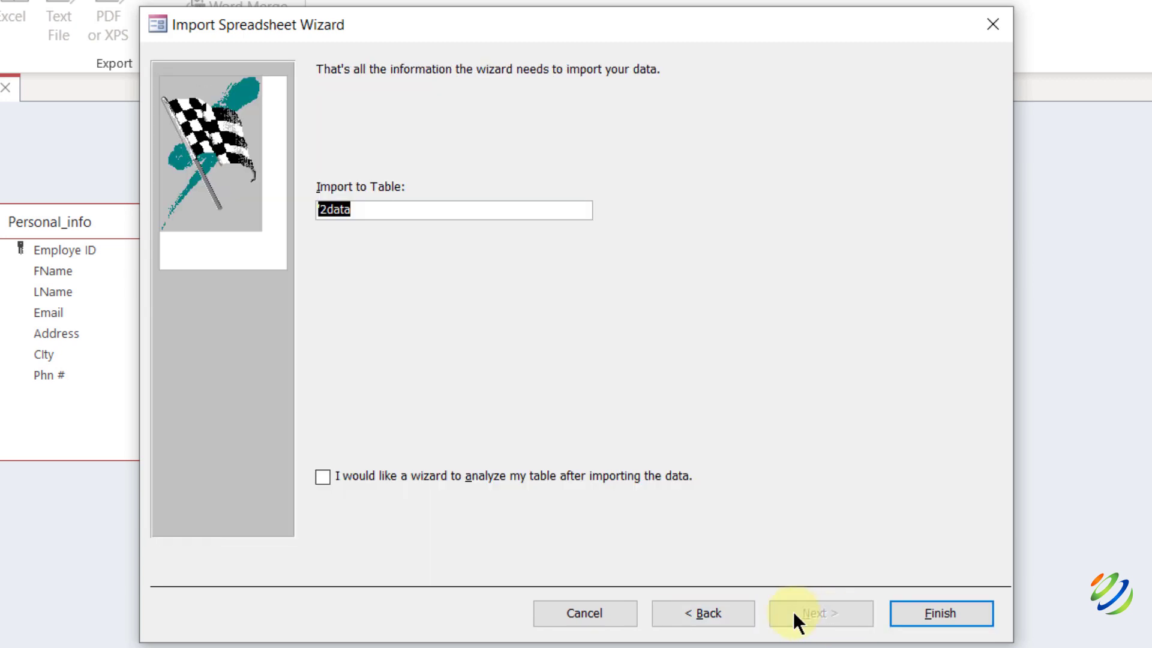
pyautogui.click(904, 612)
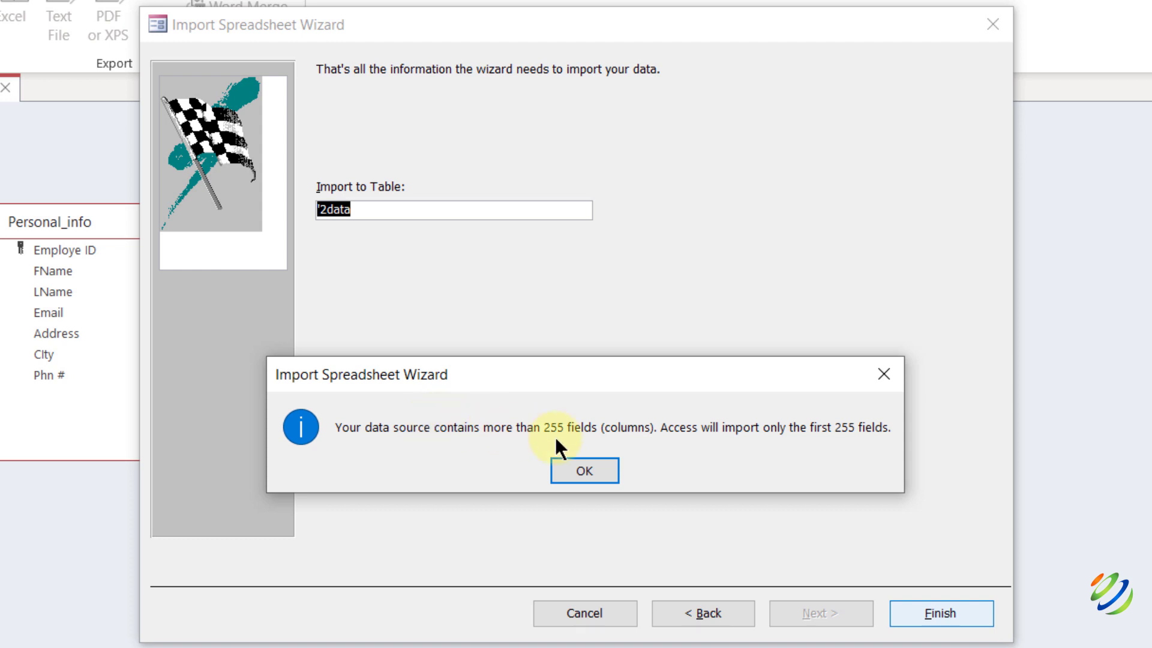
pyautogui.click(581, 471)
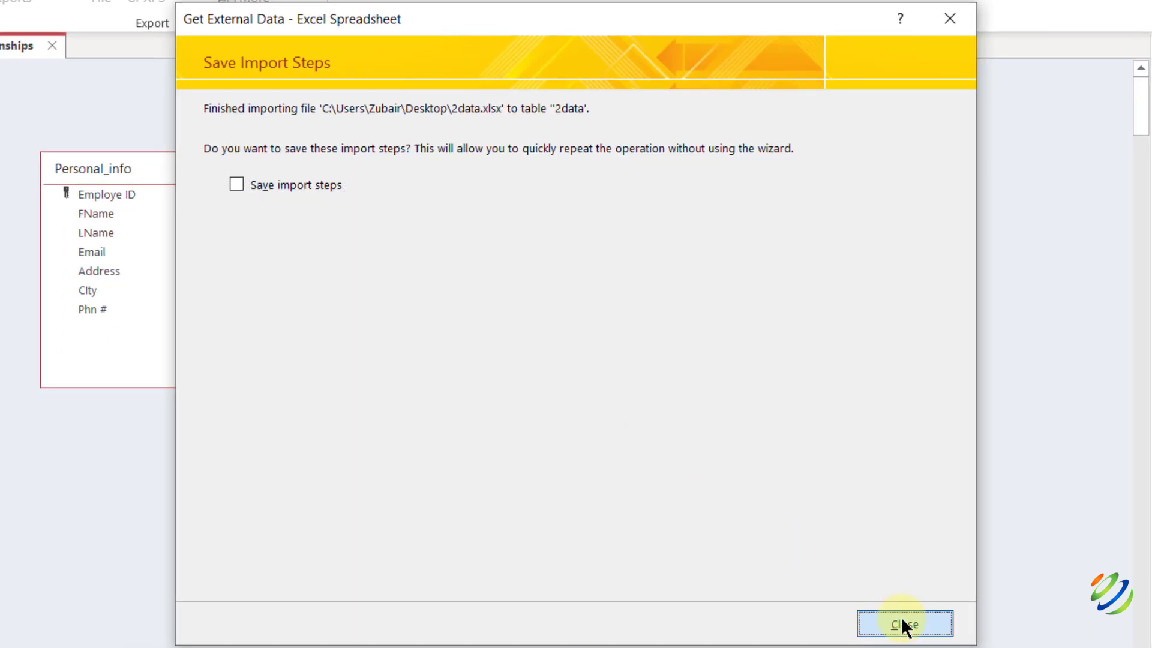
pyautogui.click(903, 624)
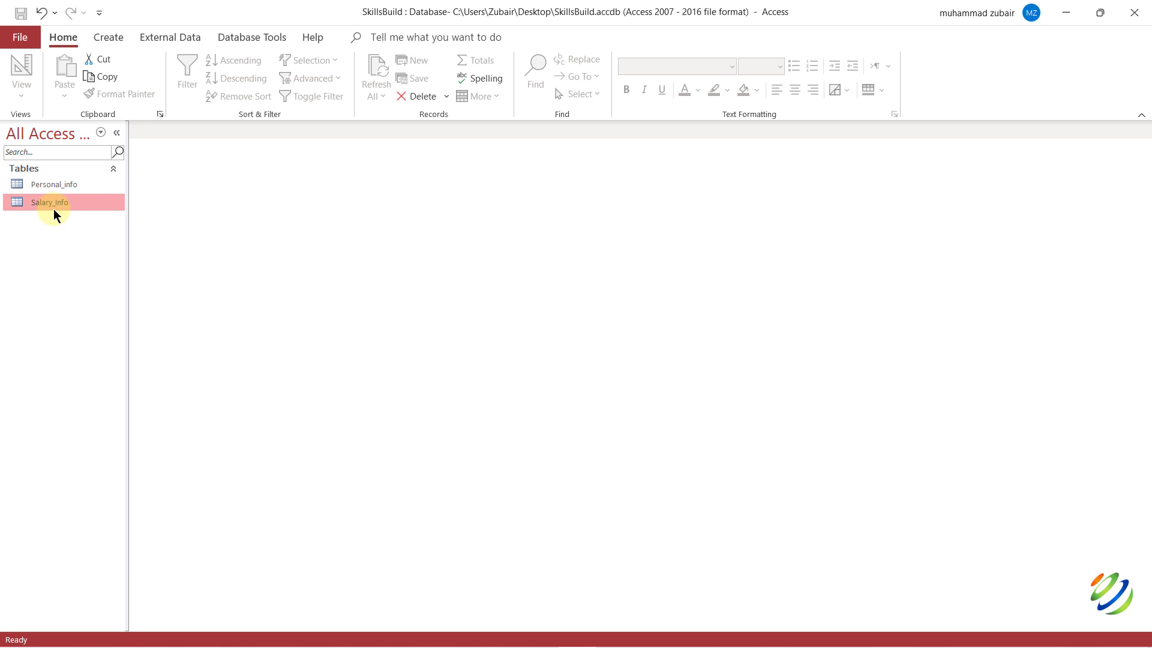
# Open the Personal_info table datasheet showing its four employee records.
pyautogui.doubleClick(43, 187)
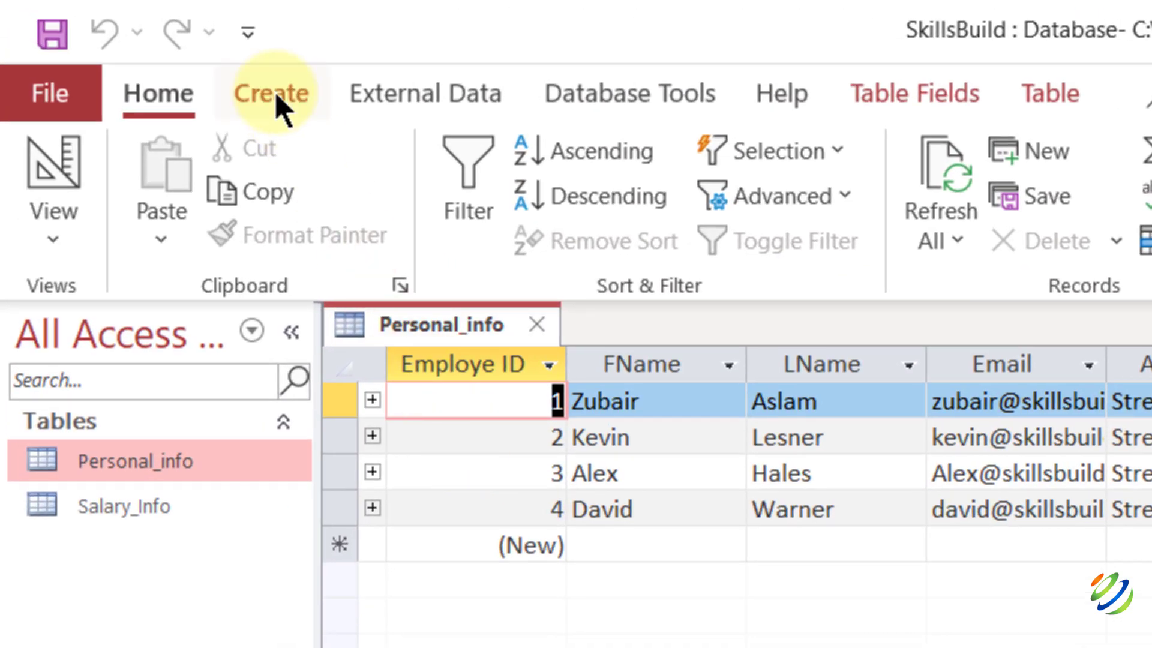
# Create a form for the Personal_info table and return to its datasheet.
pyautogui.click(279, 106)
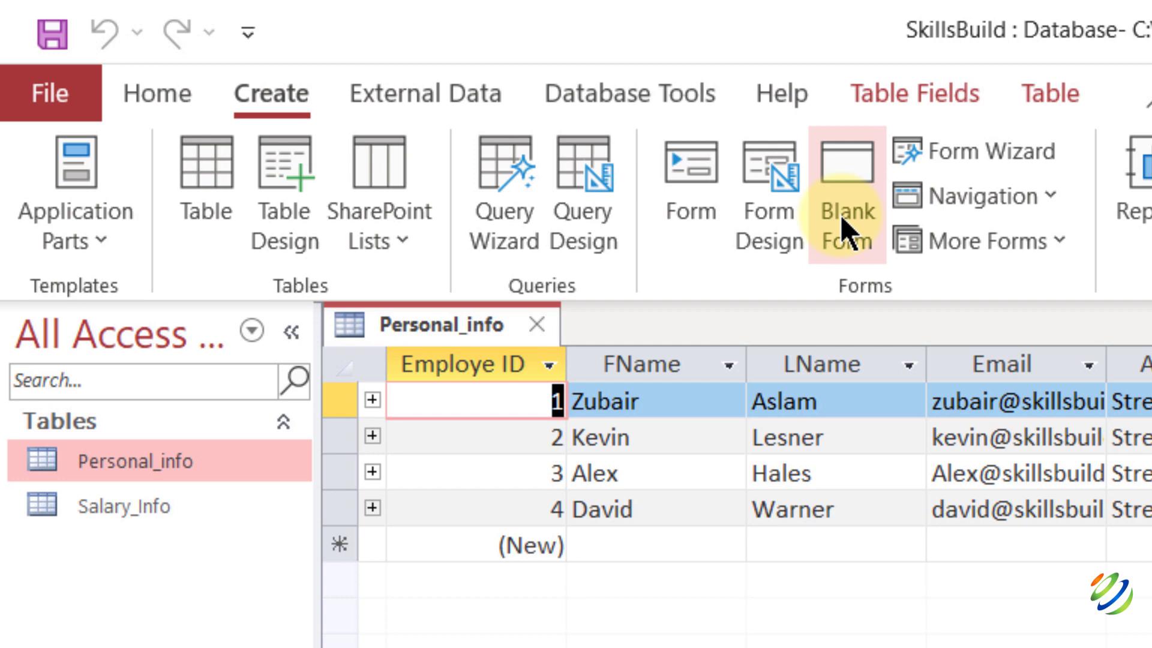
pyautogui.click(743, 191)
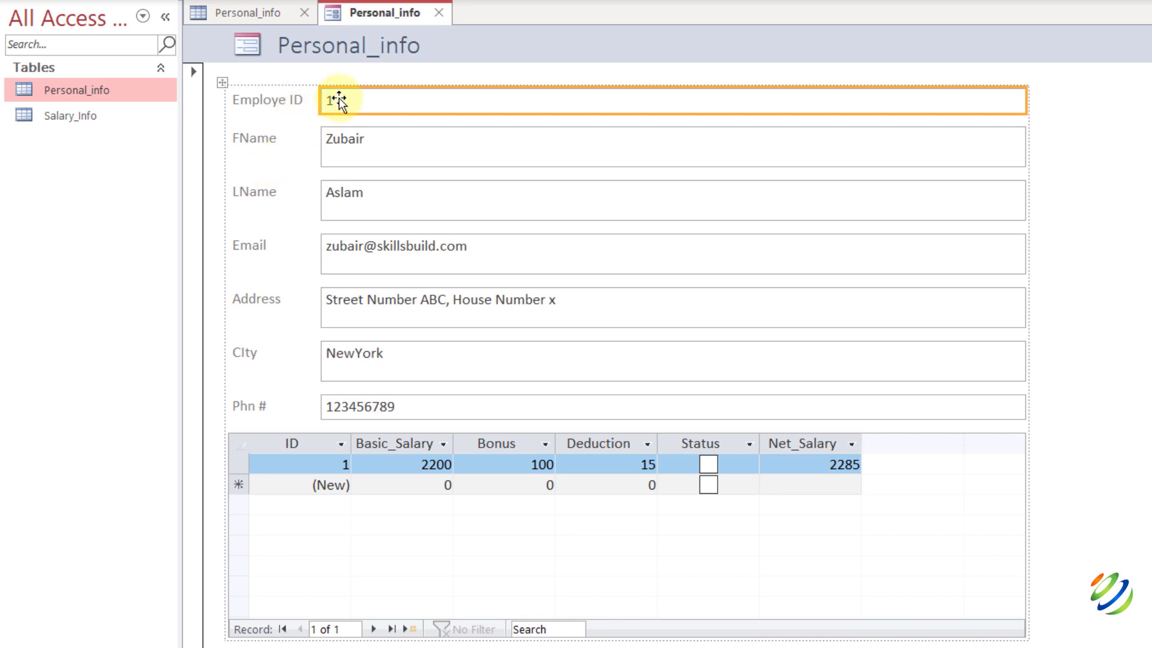
pyautogui.click(265, 12)
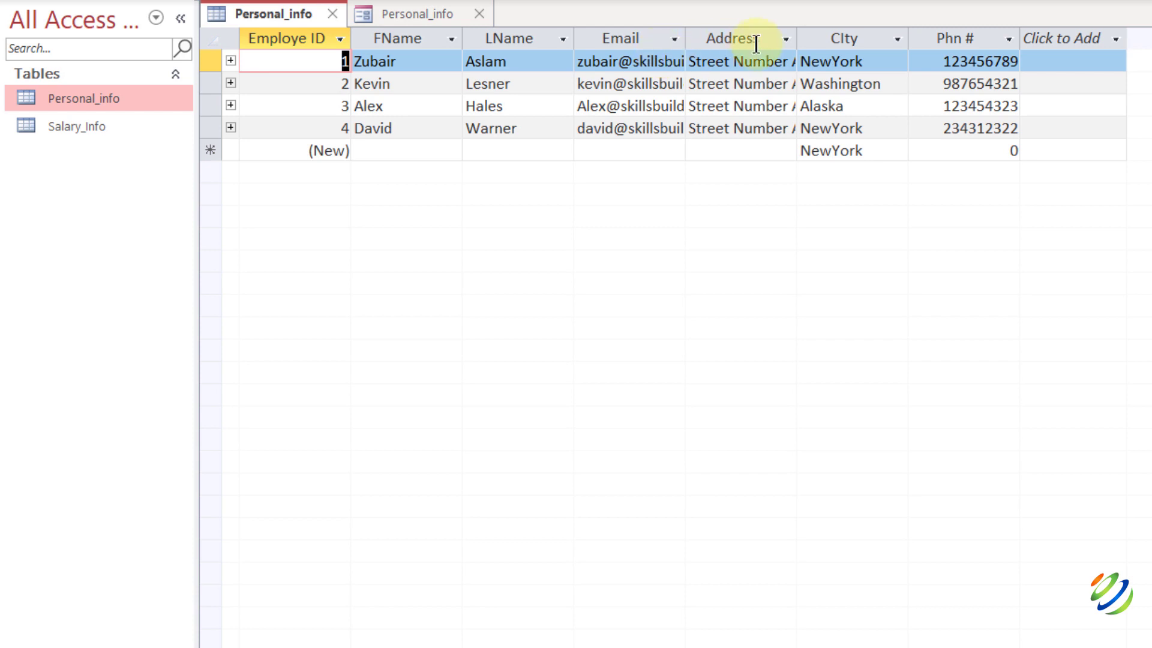
# Move to the next employee record on the Personal_info form and reopen the table datasheet.
pyautogui.click(390, 12)
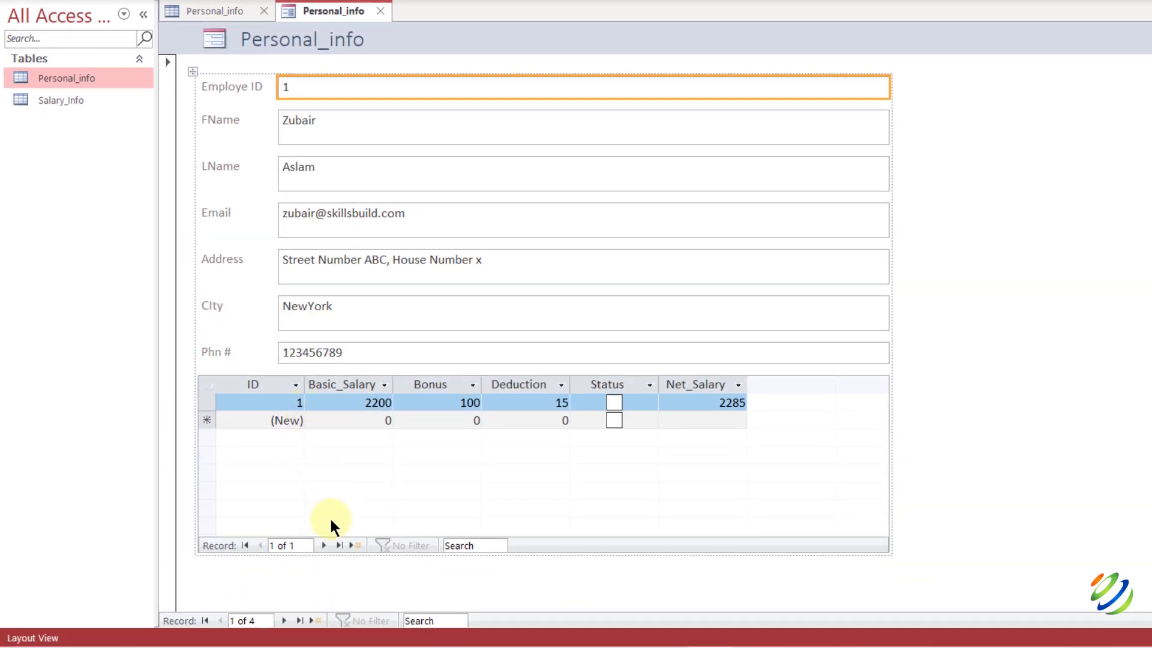
pyautogui.click(283, 620)
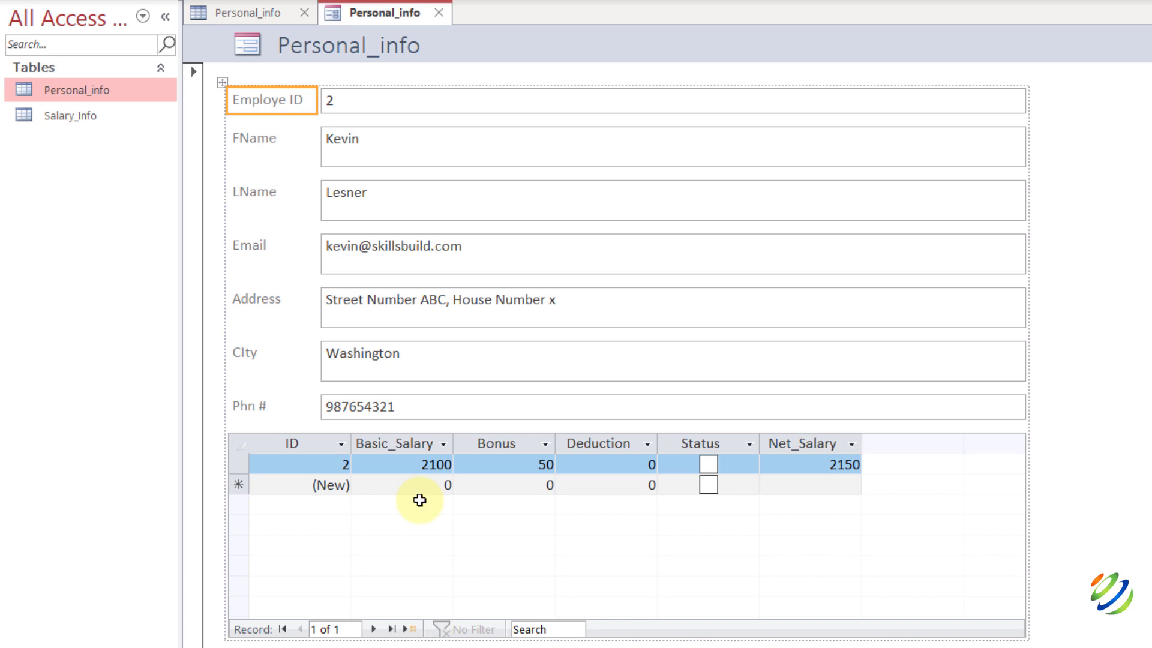
pyautogui.doubleClick(65, 89)
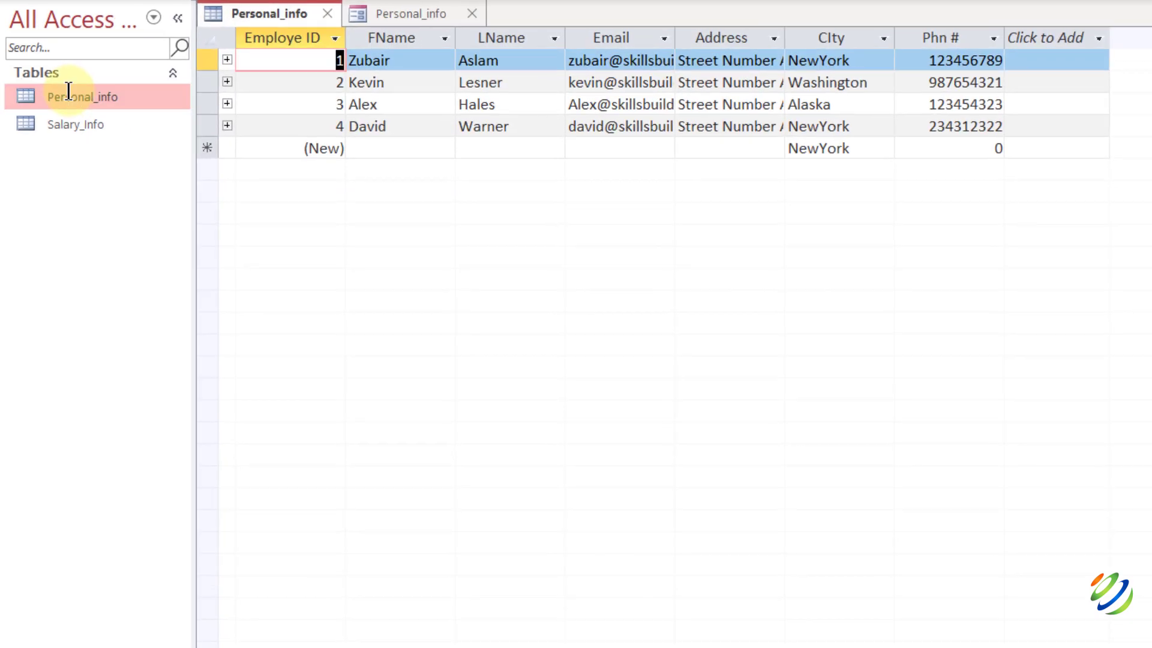
# Open the Salary_Info datasheet and start a blank new record on the Personal_info form.
pyautogui.click(94, 124)
pyautogui.doubleClick(94, 124)
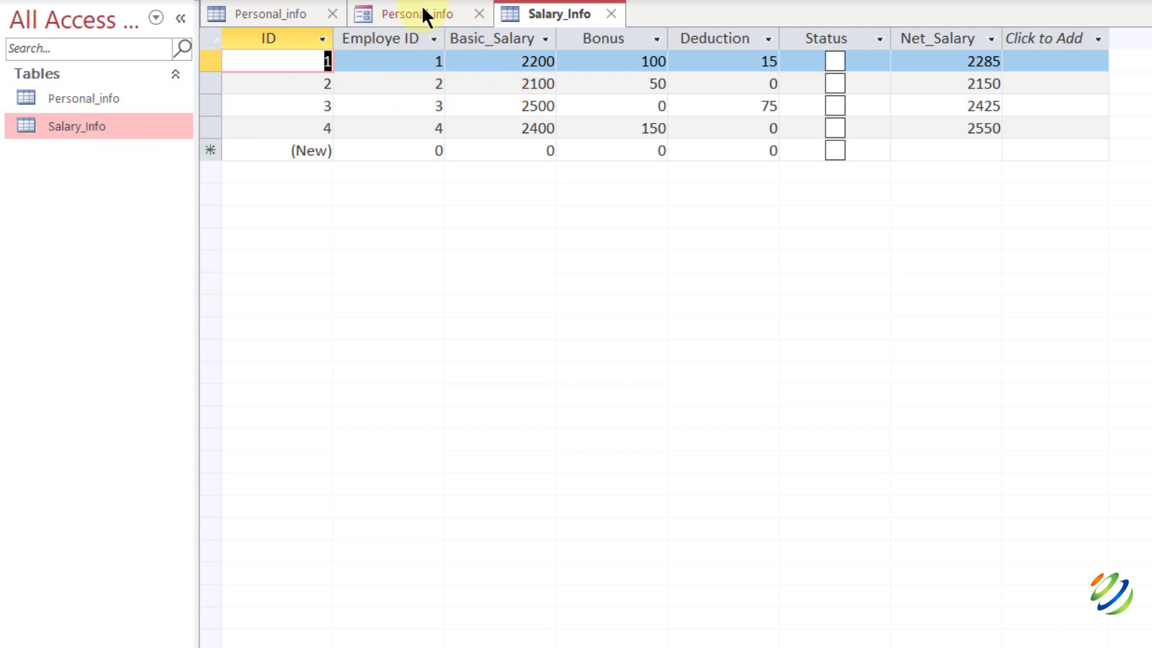
pyautogui.click(376, 16)
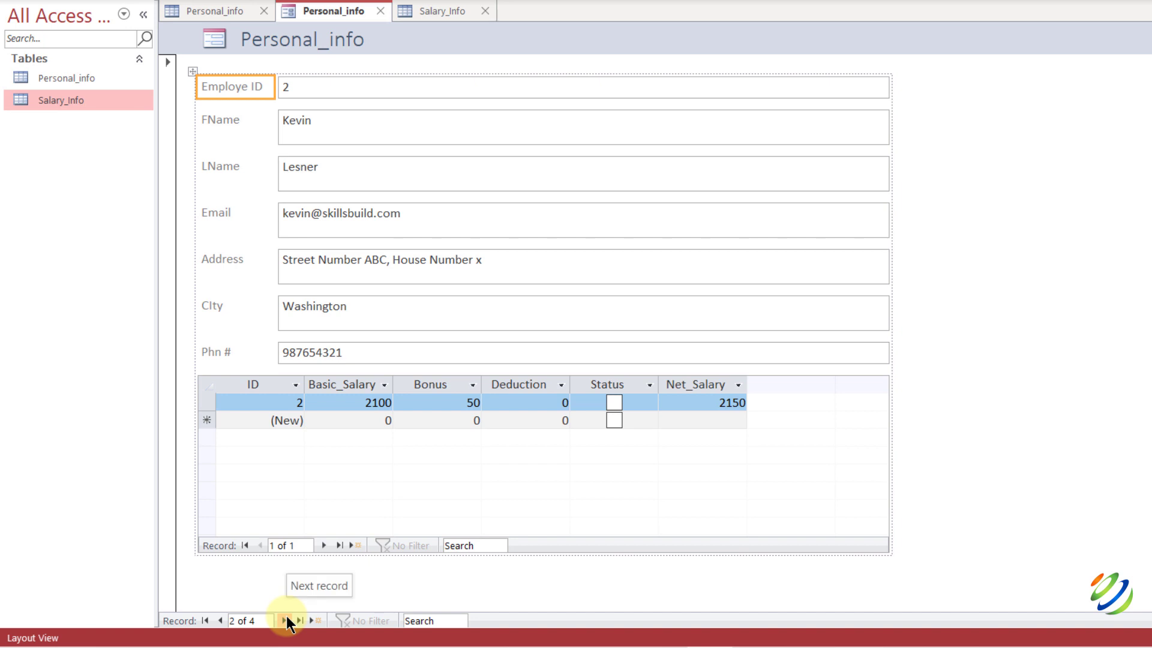
pyautogui.click(286, 621)
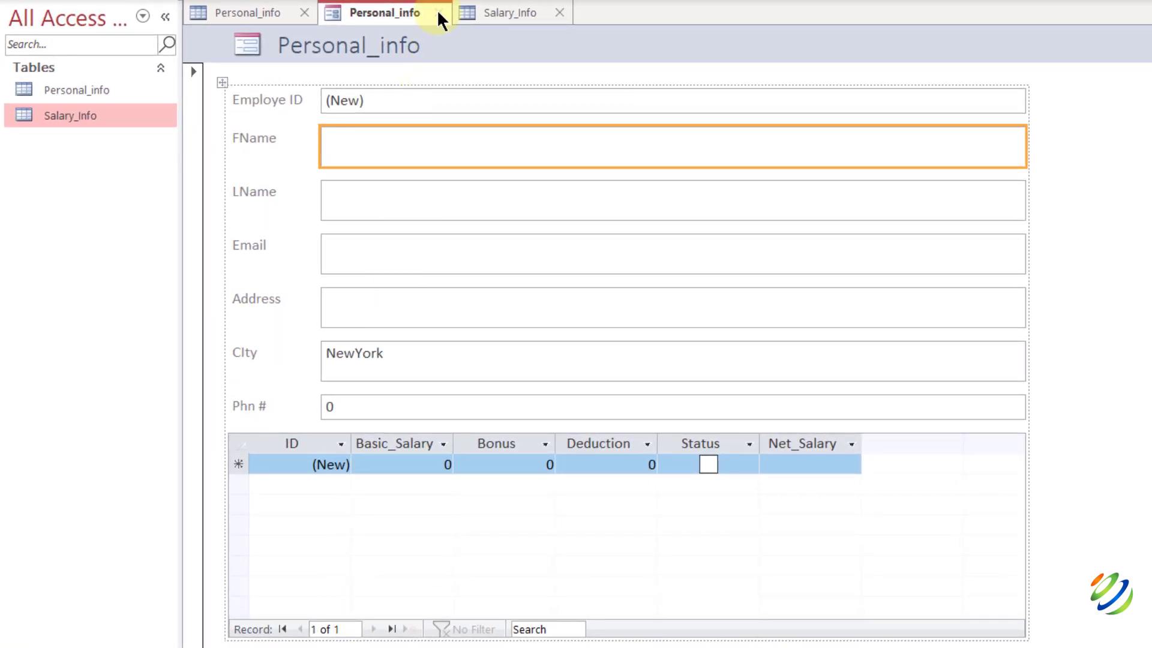
# Close the form and save it under the name Personal_info_Form.
pyautogui.click(438, 13)
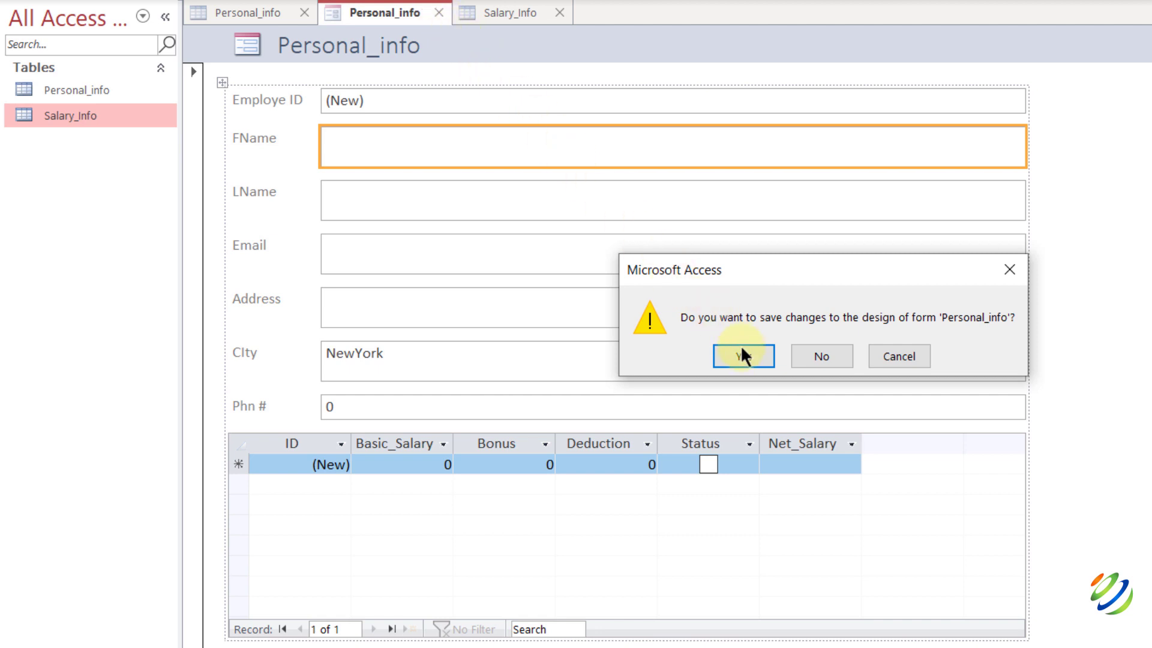
pyautogui.click(742, 355)
pyautogui.press('BackSpace')
pyautogui.press('BackSpace')
pyautogui.press('BackSpace')
pyautogui.press('BackSpace')
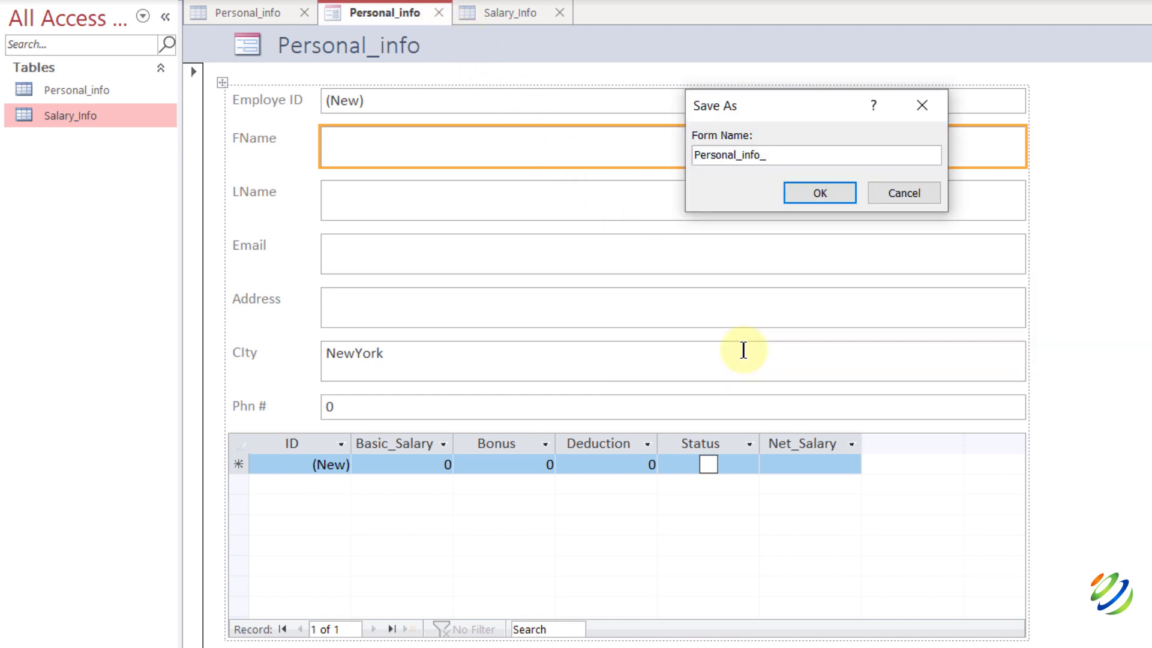
pyautogui.write('Form')
pyautogui.press('Return')
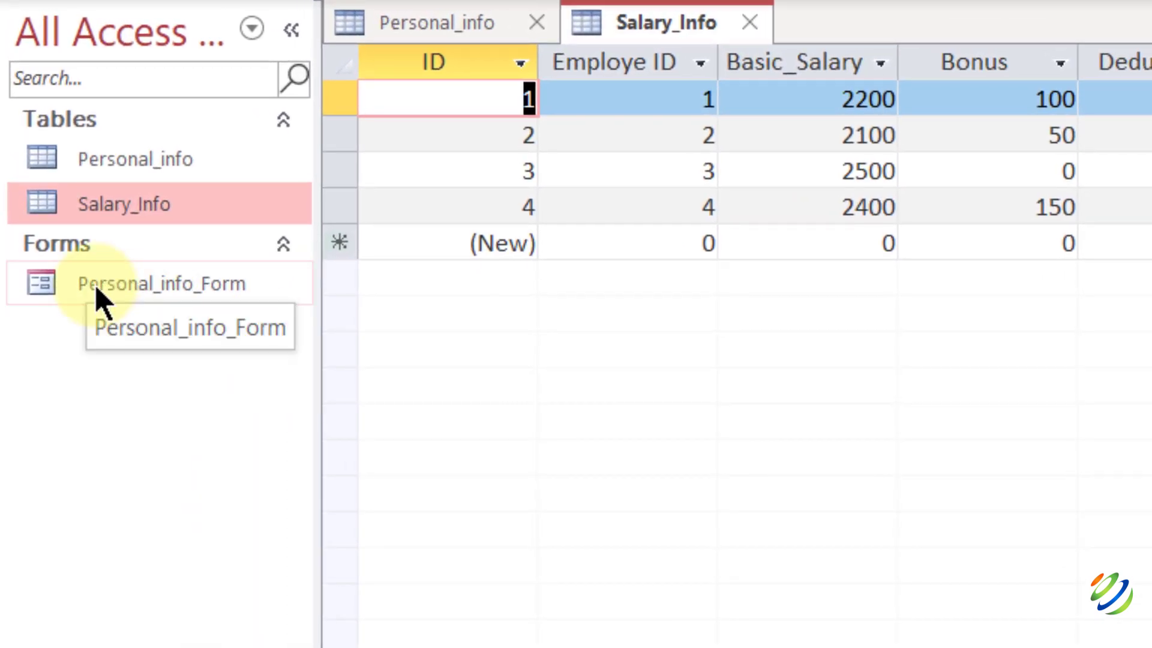
# Close Personal_info_Form and cycle through the Personal_info and Salary_Info datasheets.
pyautogui.click(95, 284)
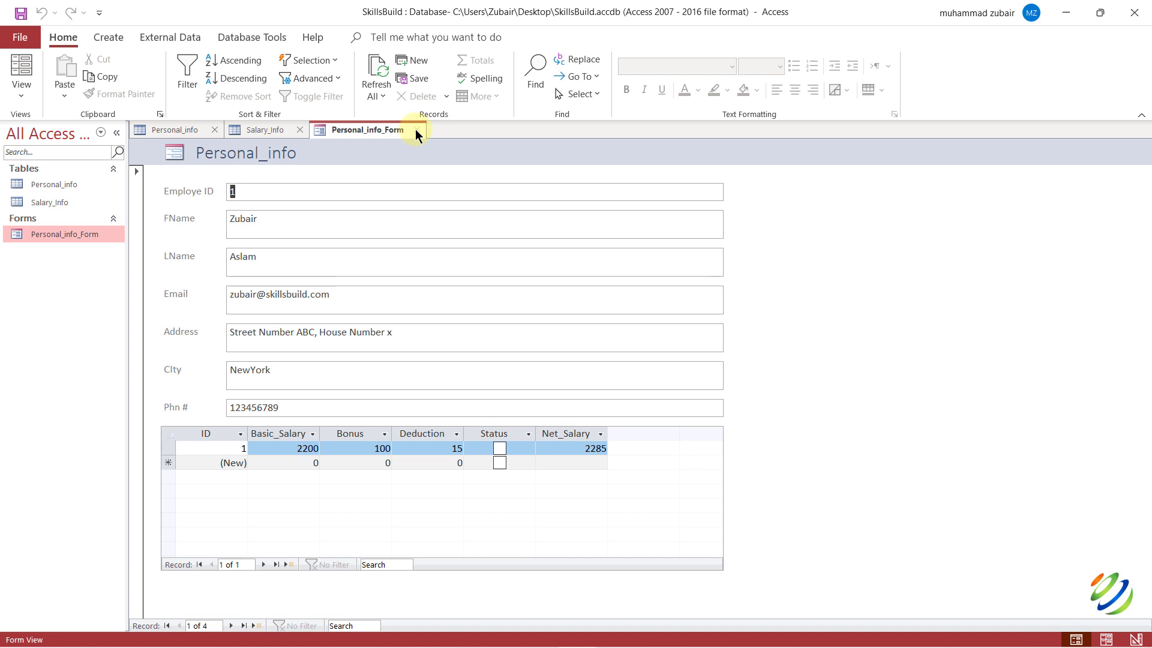
pyautogui.click(416, 130)
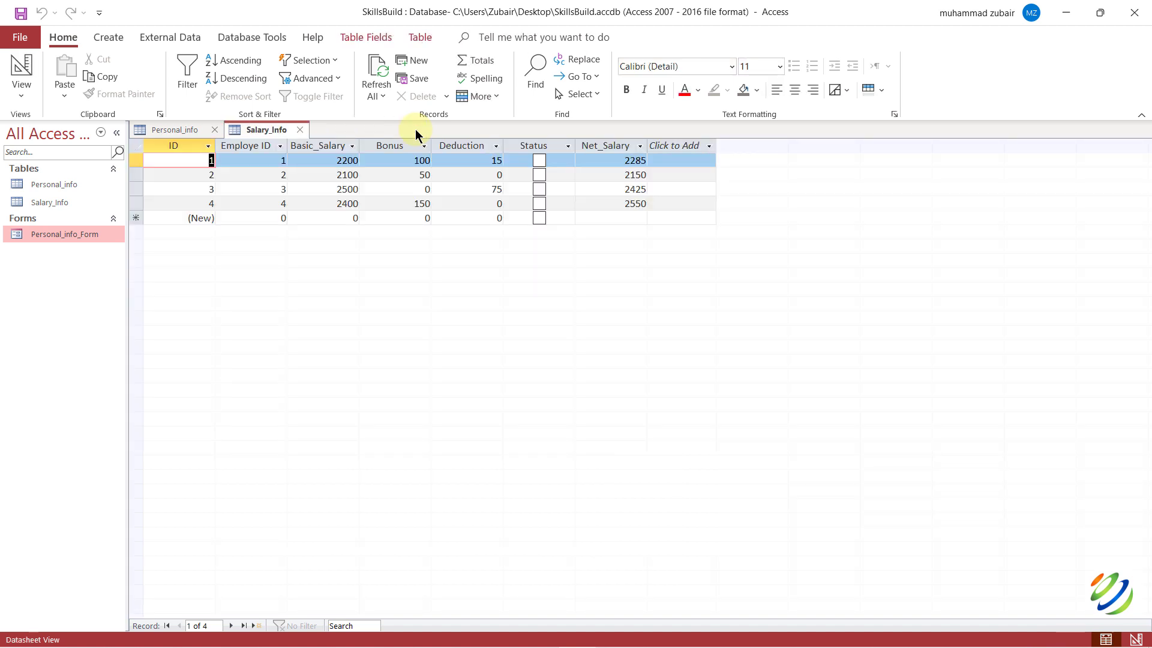
pyautogui.click(177, 129)
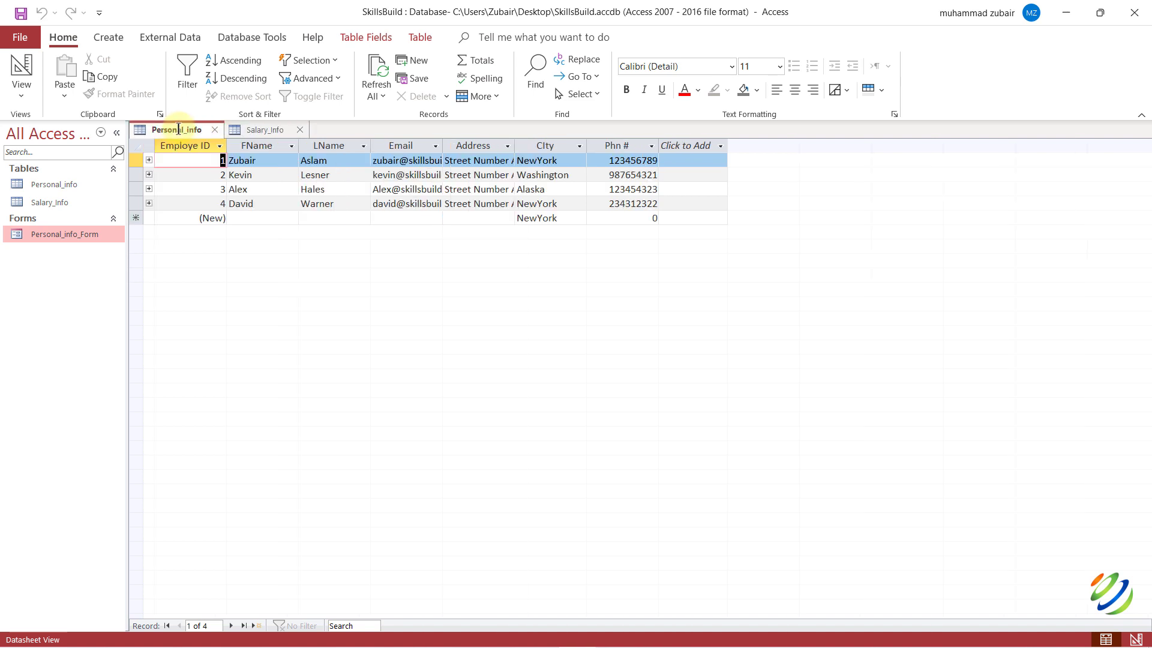
pyautogui.hotkey('ctrl', 'F6')
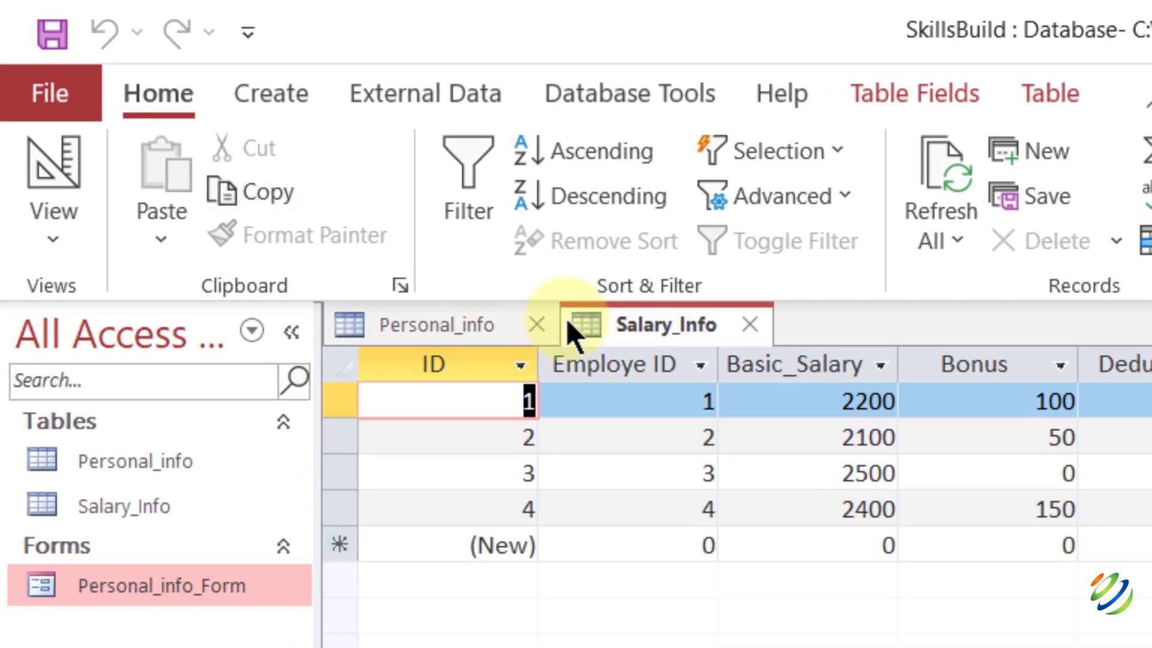
# Start a Query Design with Personal_info and Salary_Info added and their field lists enlarged.
pyautogui.click(270, 96)
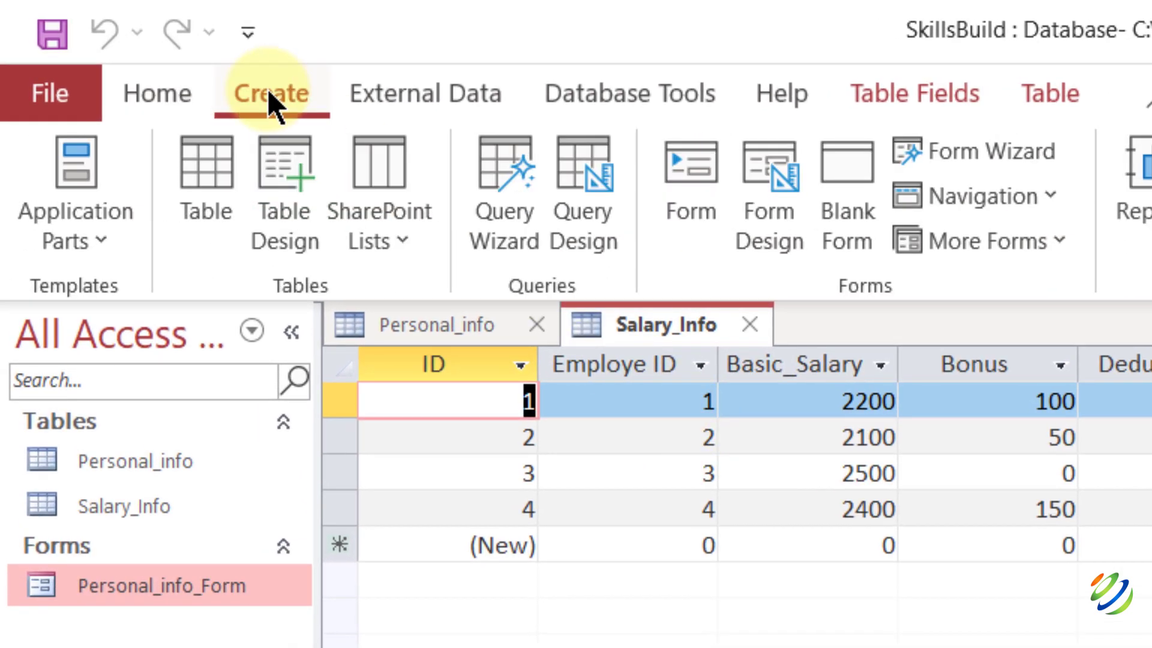
pyautogui.click(495, 186)
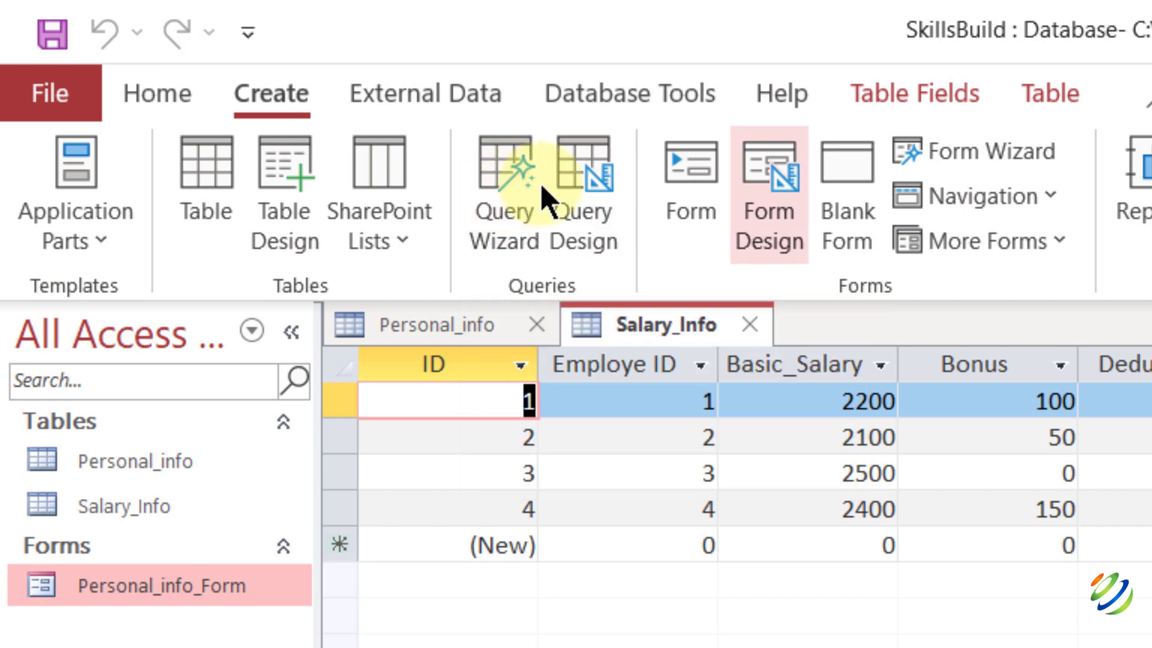
pyautogui.click(586, 180)
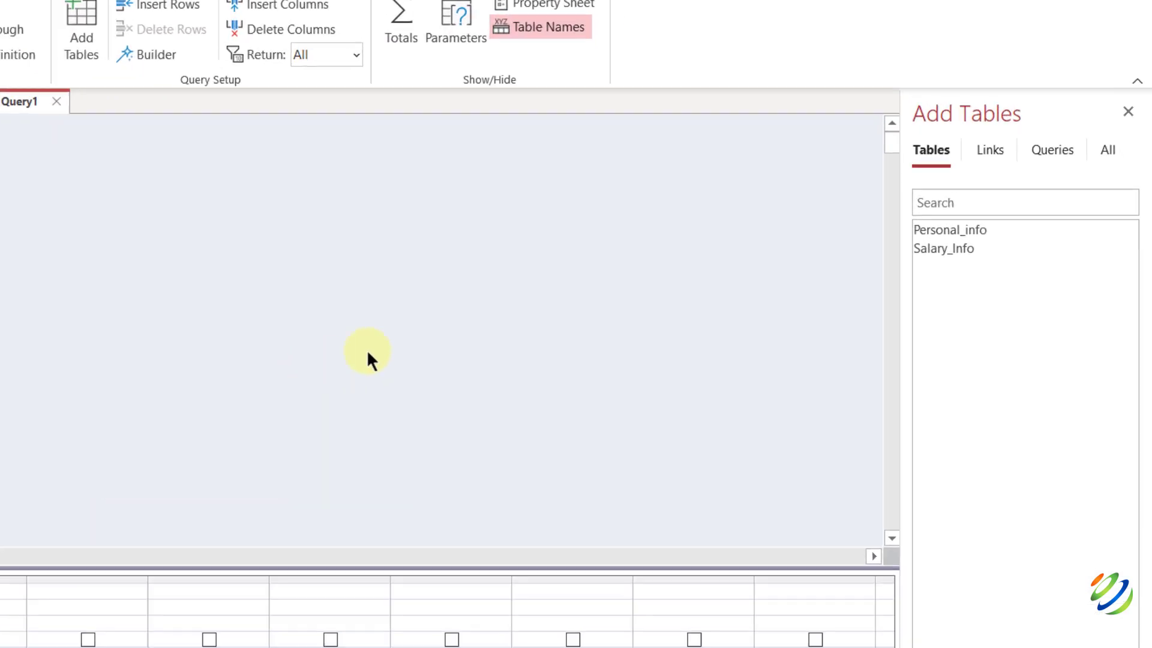
pyautogui.doubleClick(771, 264)
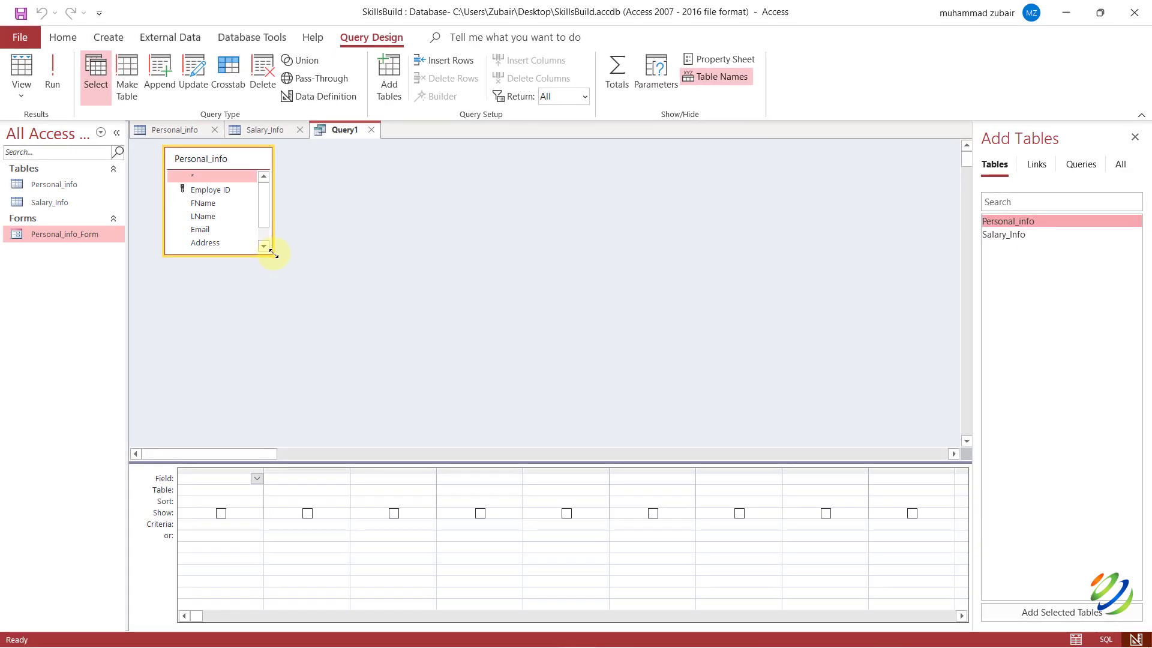
pyautogui.moveTo(273, 253); pyautogui.dragTo(377, 308)
pyautogui.doubleClick(998, 235)
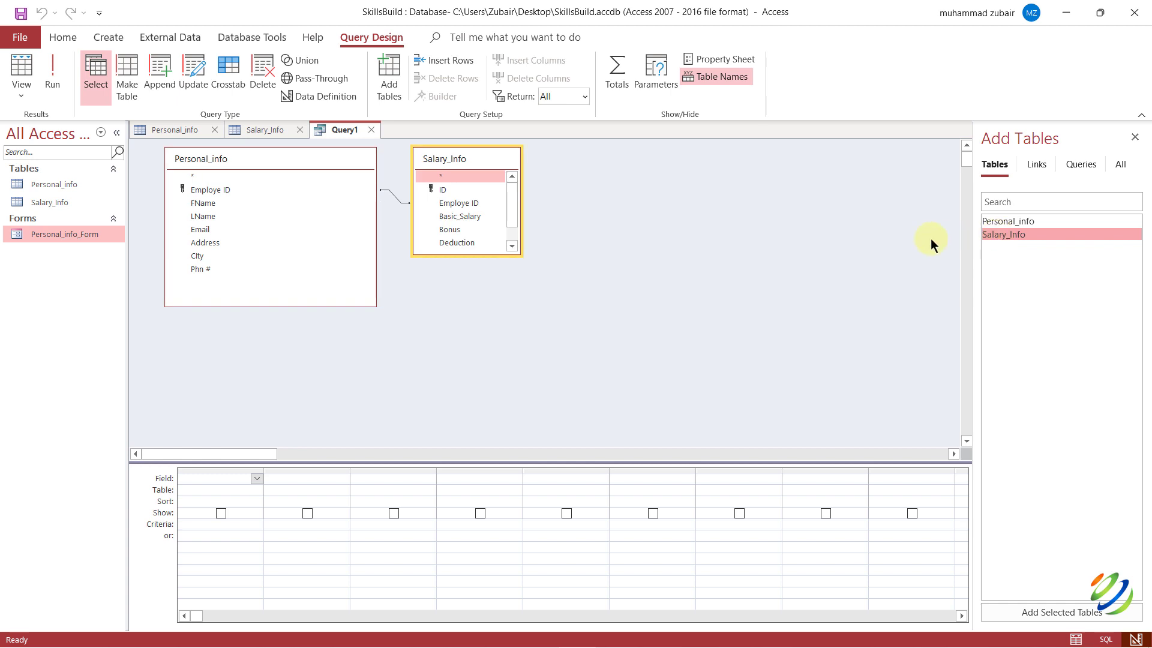
pyautogui.moveTo(519, 253); pyautogui.dragTo(612, 295)
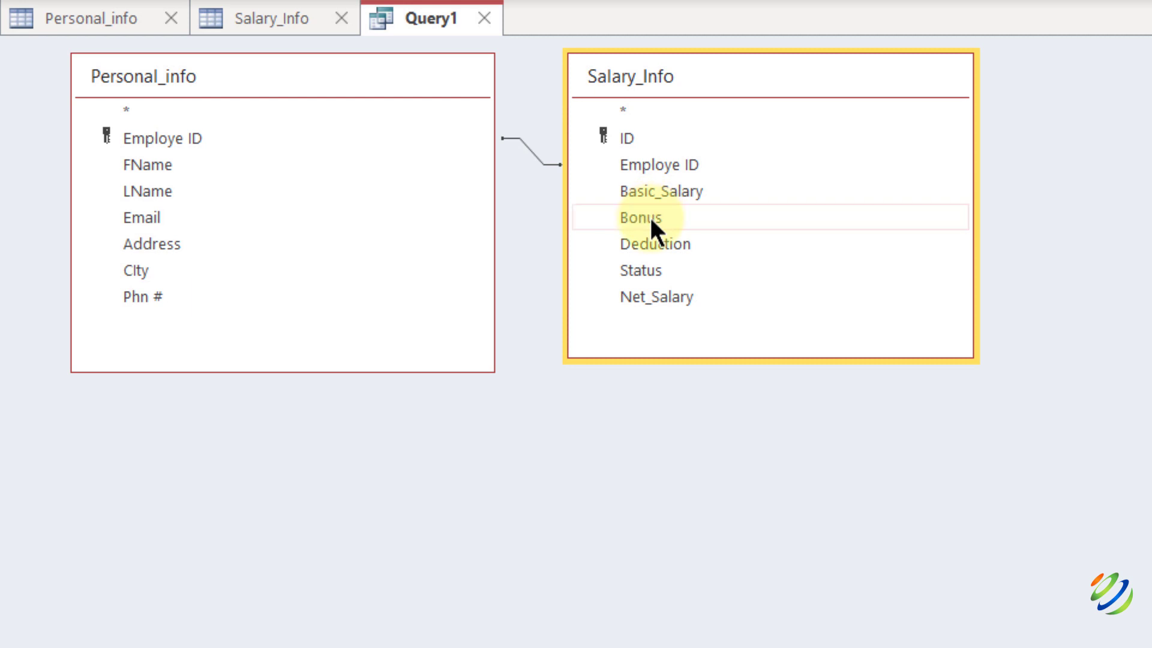
# Select the Status field in Salary_Info and place the cursor in its Criteria cell.
pyautogui.click(652, 270)
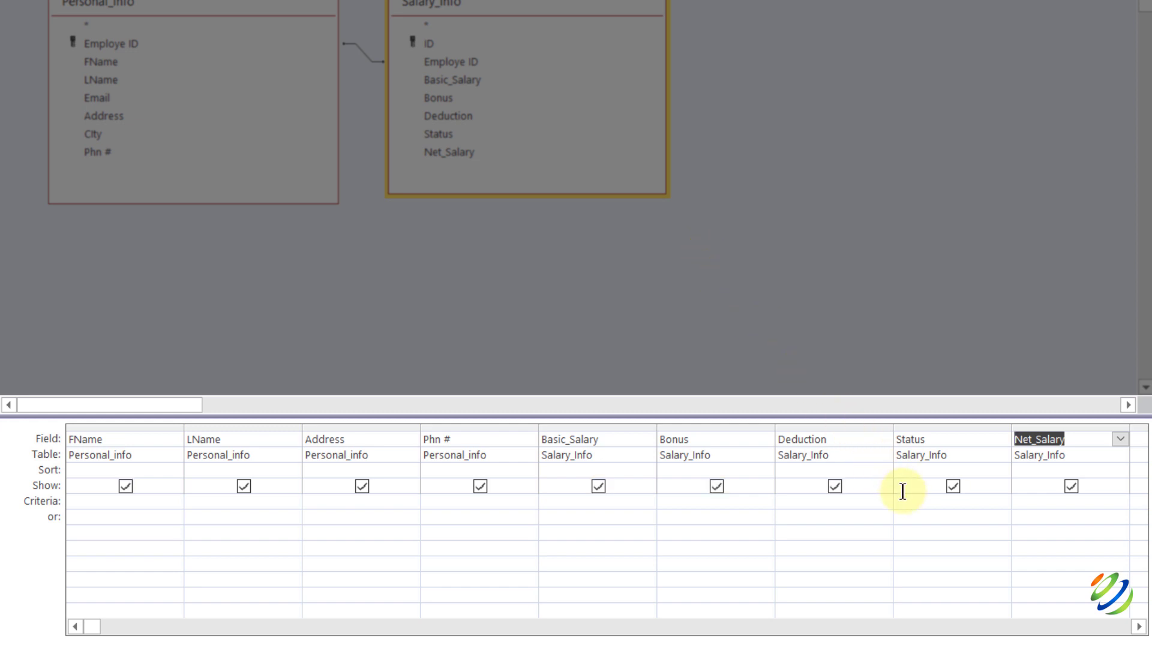
pyautogui.click(934, 502)
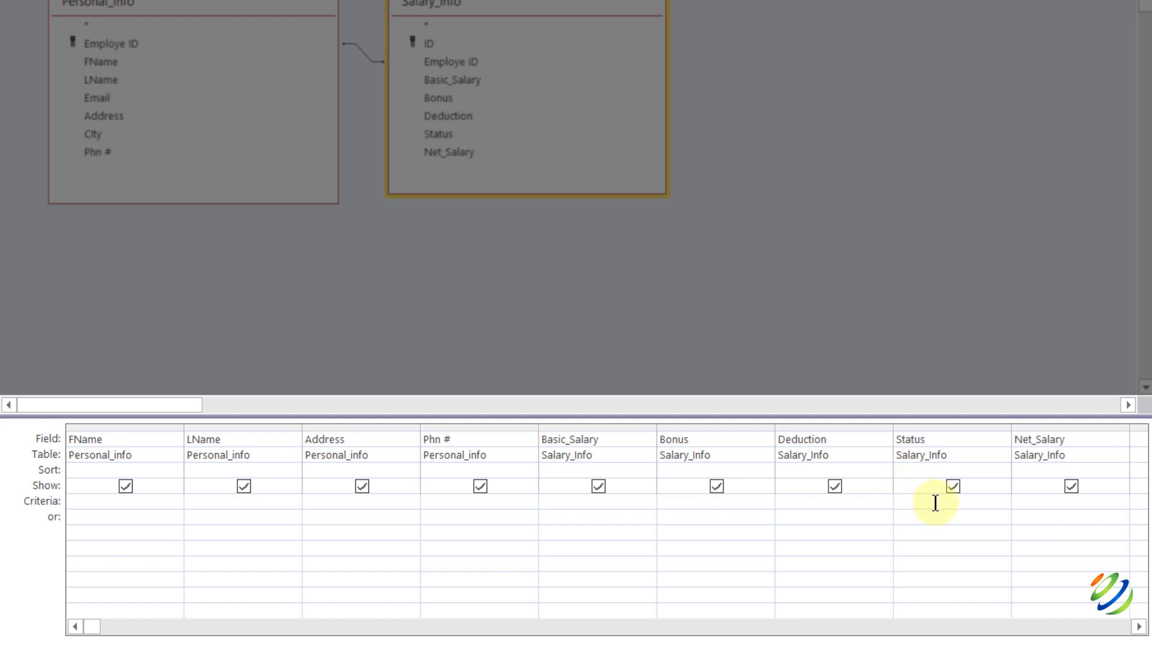
# Enter the criterion =No under Status and toggle its Show box.
pyautogui.write('=No')
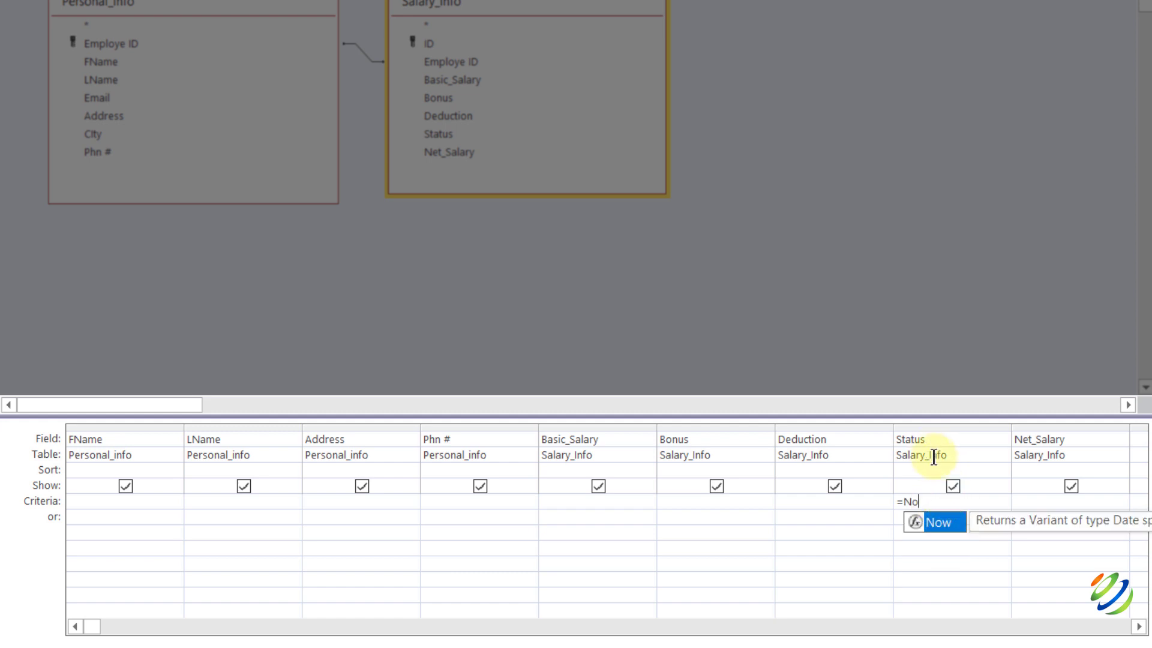
pyautogui.click(927, 491)
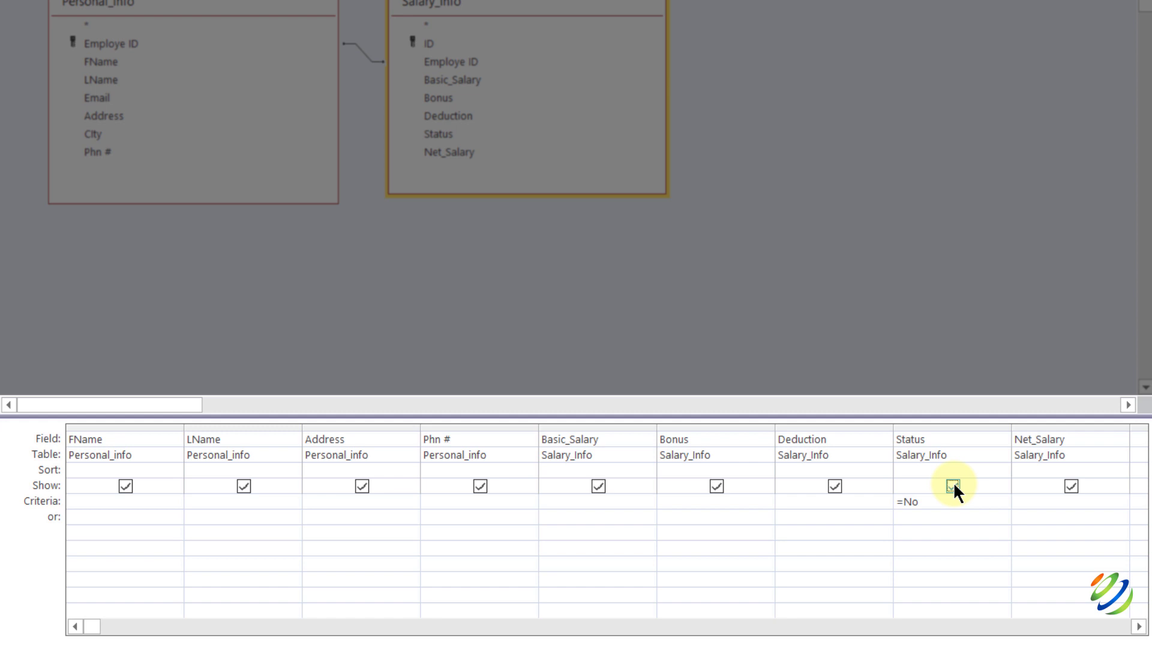
pyautogui.click(952, 486)
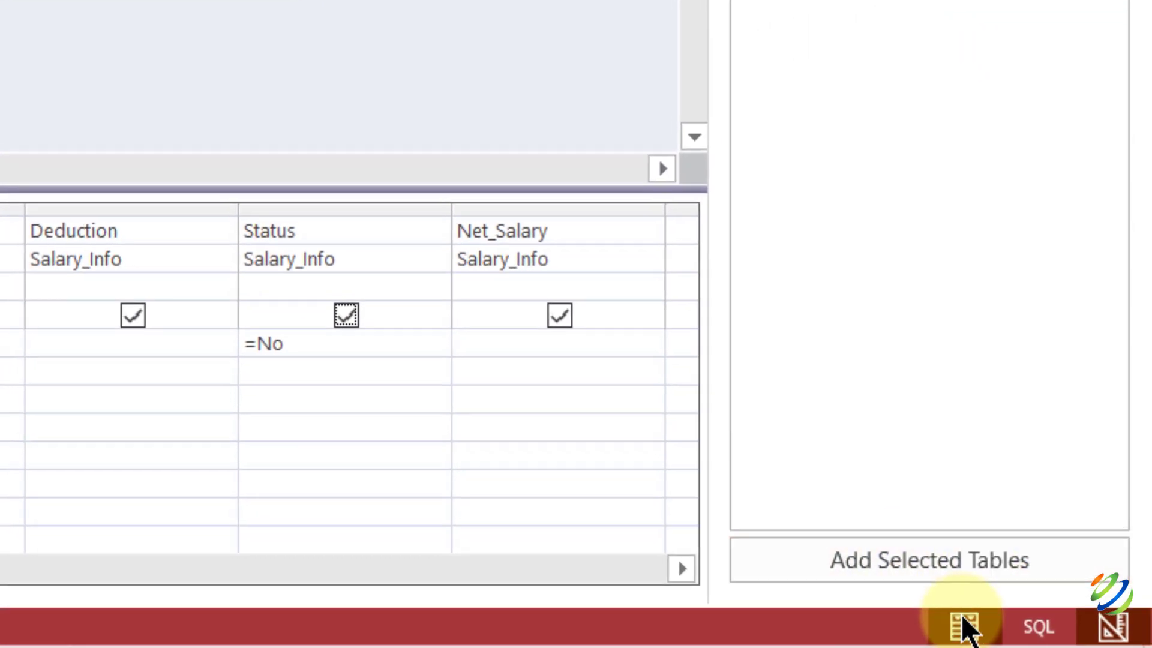
# Run the query with =No, then change the Status criterion to =Yes and run again.
pyautogui.click(961, 626)
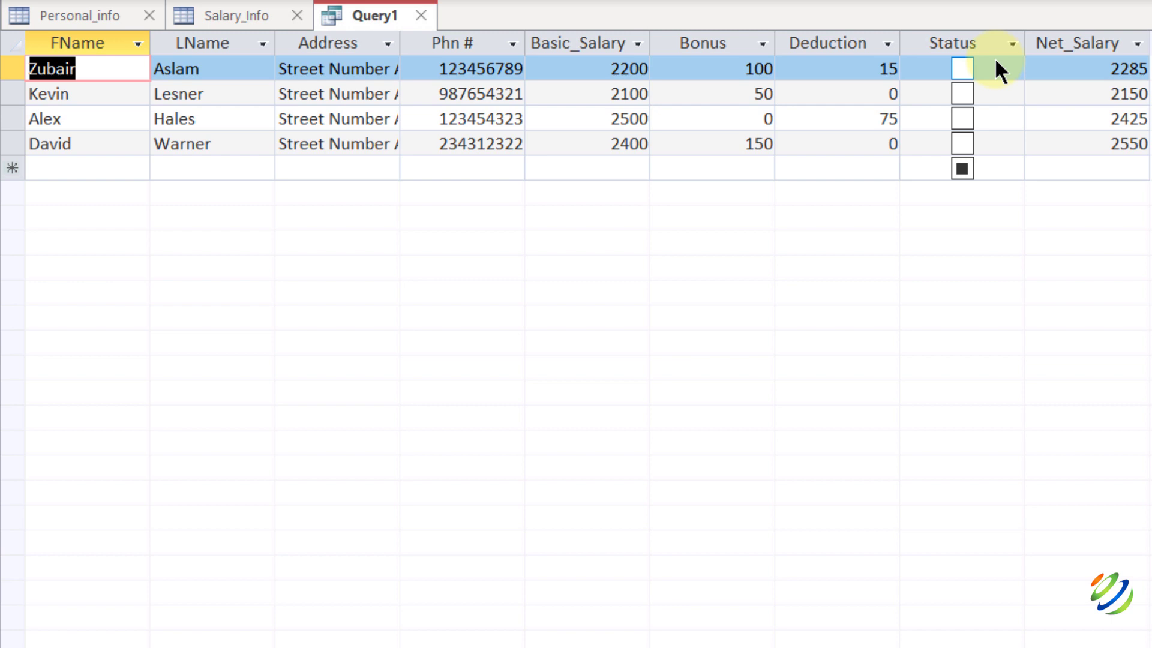
pyautogui.click(1121, 630)
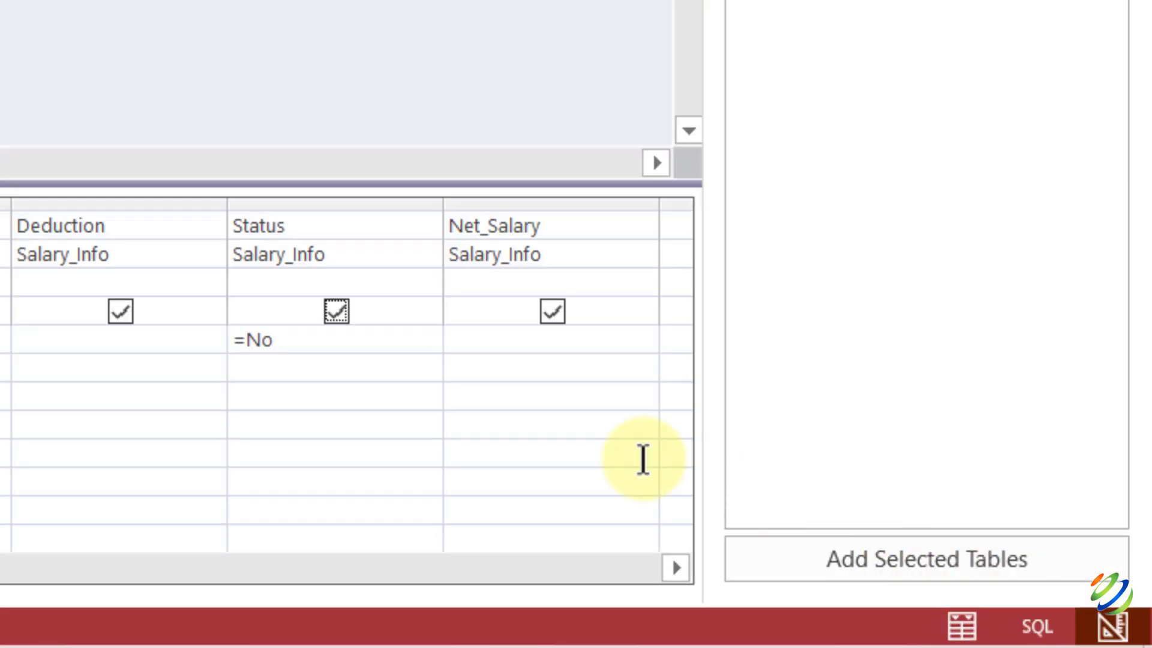
pyautogui.press('BackSpace')
pyautogui.press('BackSpace')
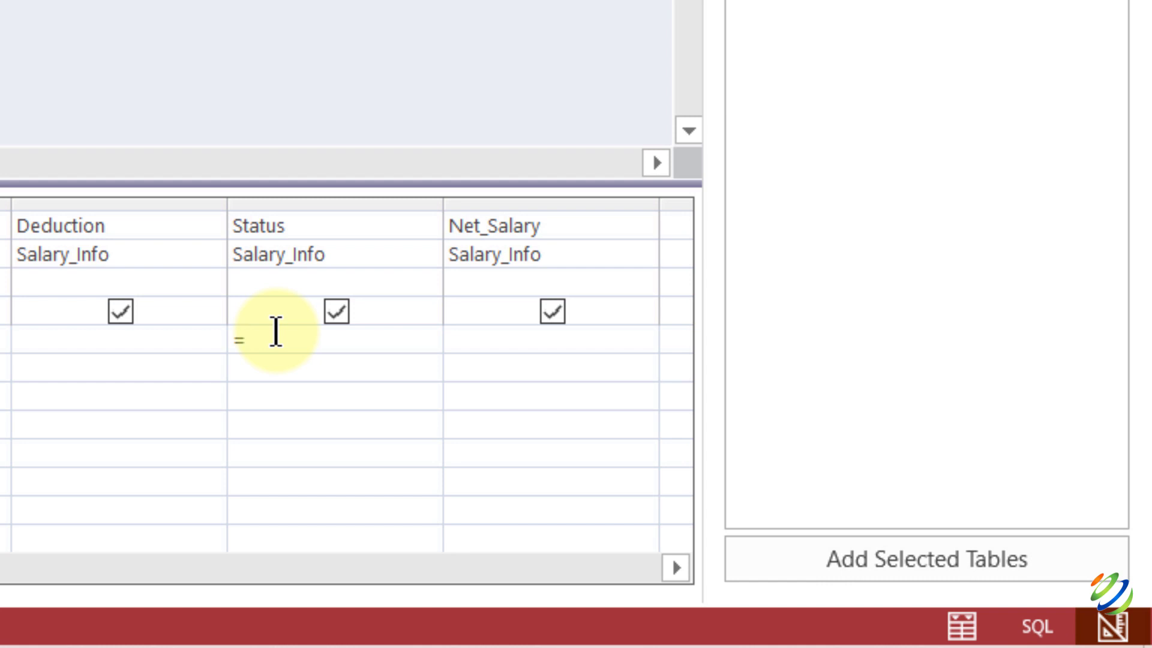
pyautogui.write('Yes')
pyautogui.press('Escape')
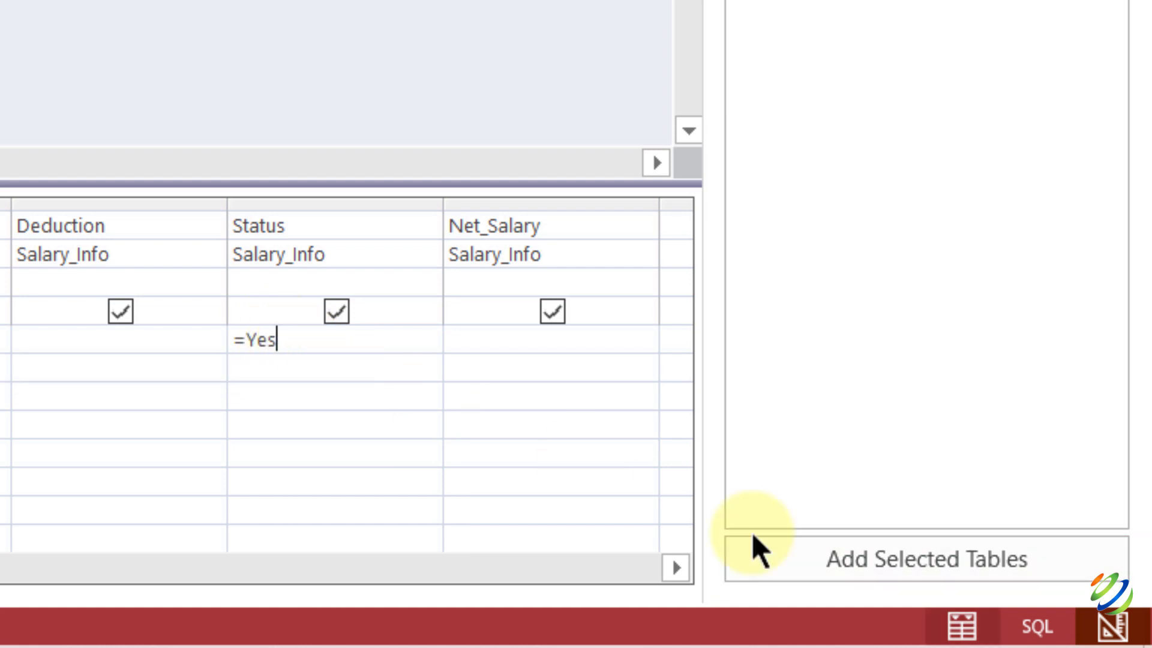
pyautogui.click(962, 626)
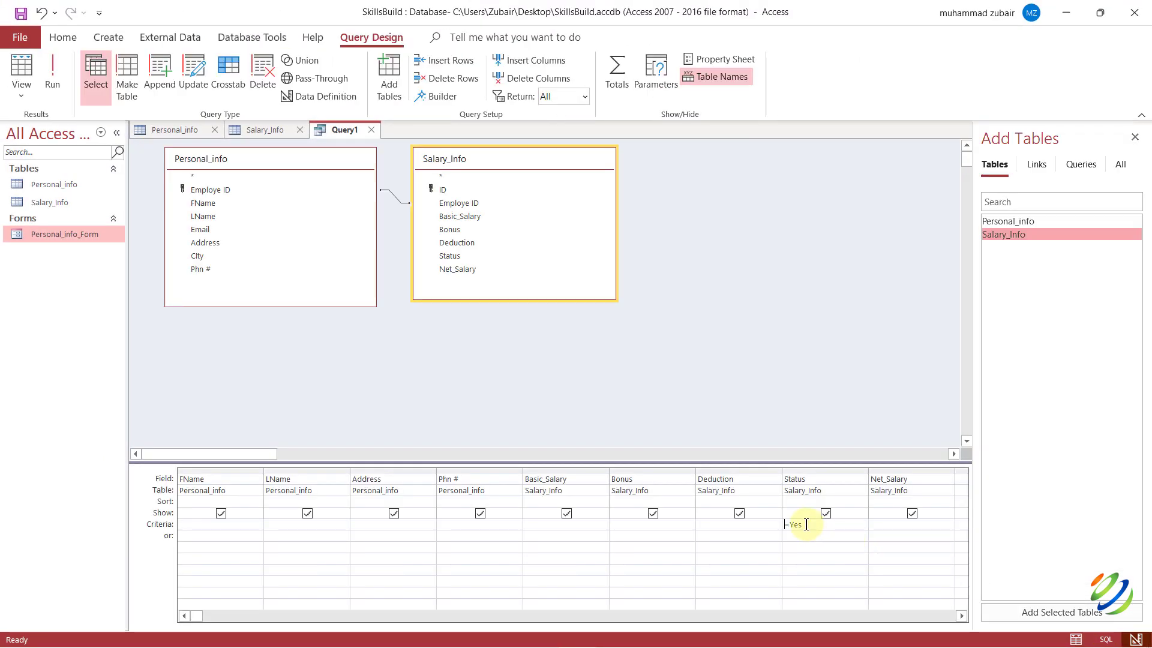
# Restore the Status criterion to =No and deselect the Salary_Info field list.
pyautogui.click(804, 524)
pyautogui.write('o')
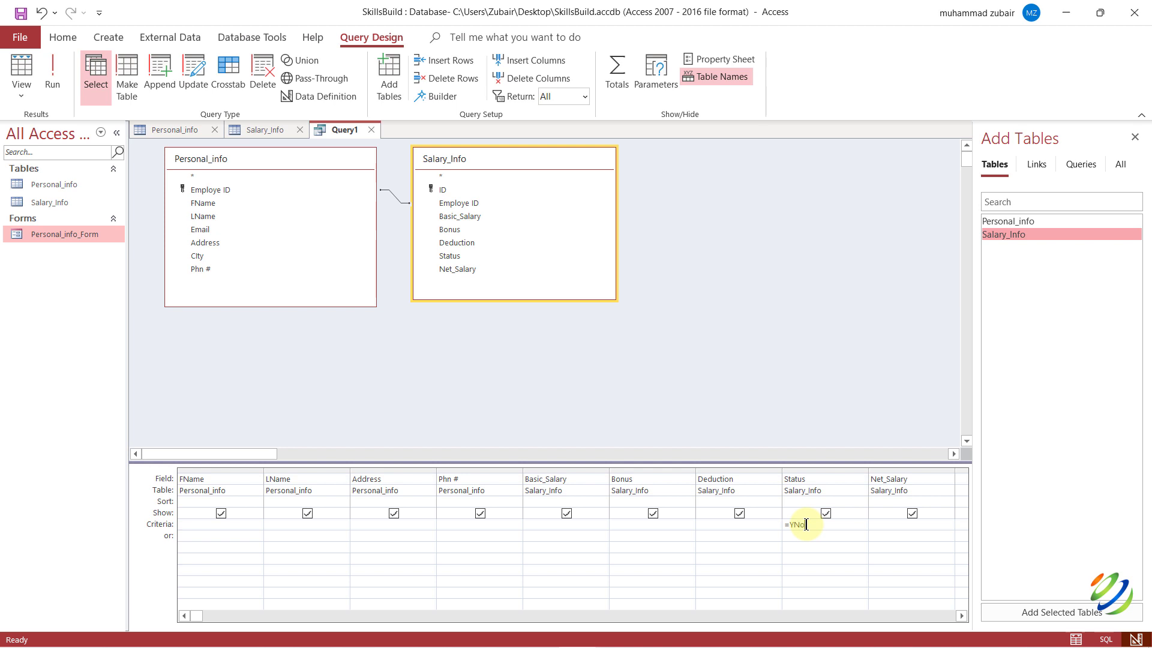
pyautogui.press('BackSpace')
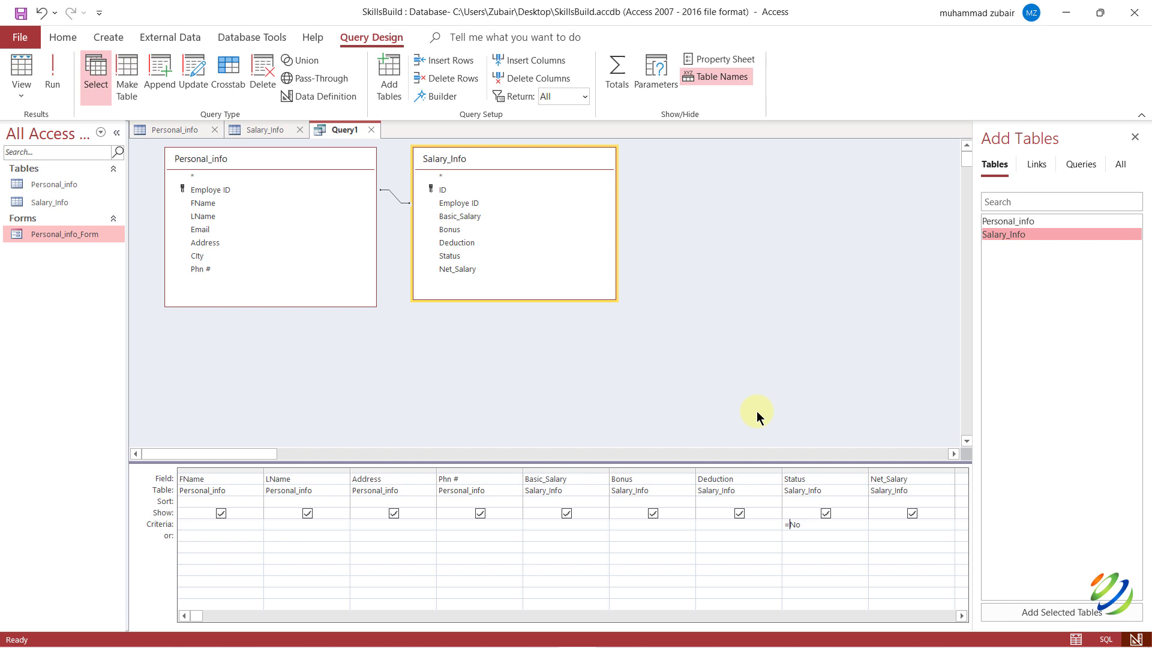
pyautogui.click(497, 365)
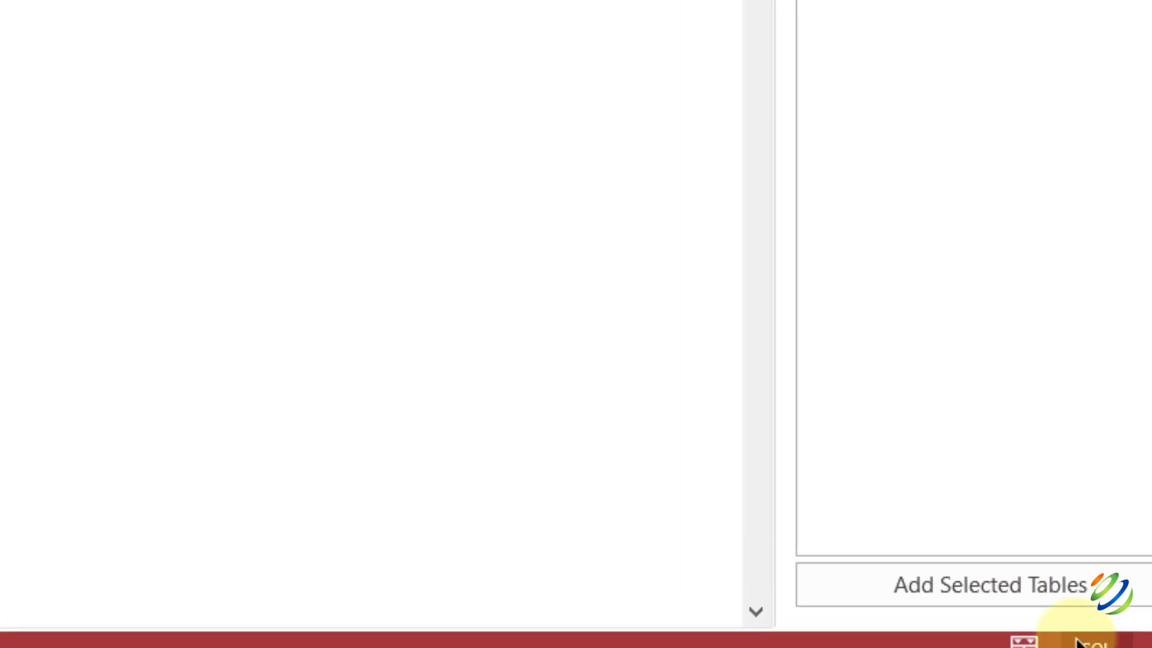
# Show Query1 as SQL: an INNER JOIN of both tables filtered WHERE Status = No.
pyautogui.click(1037, 627)
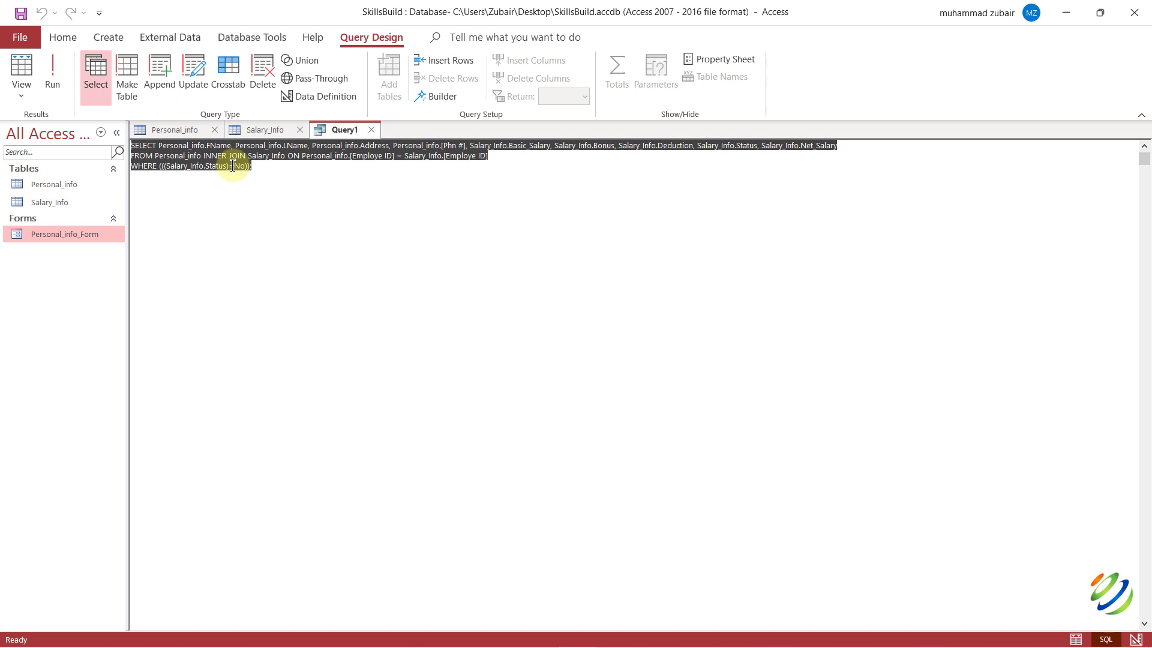
# Save the new query under the name Query_Info.
pyautogui.hotkey('ctrl', 's')
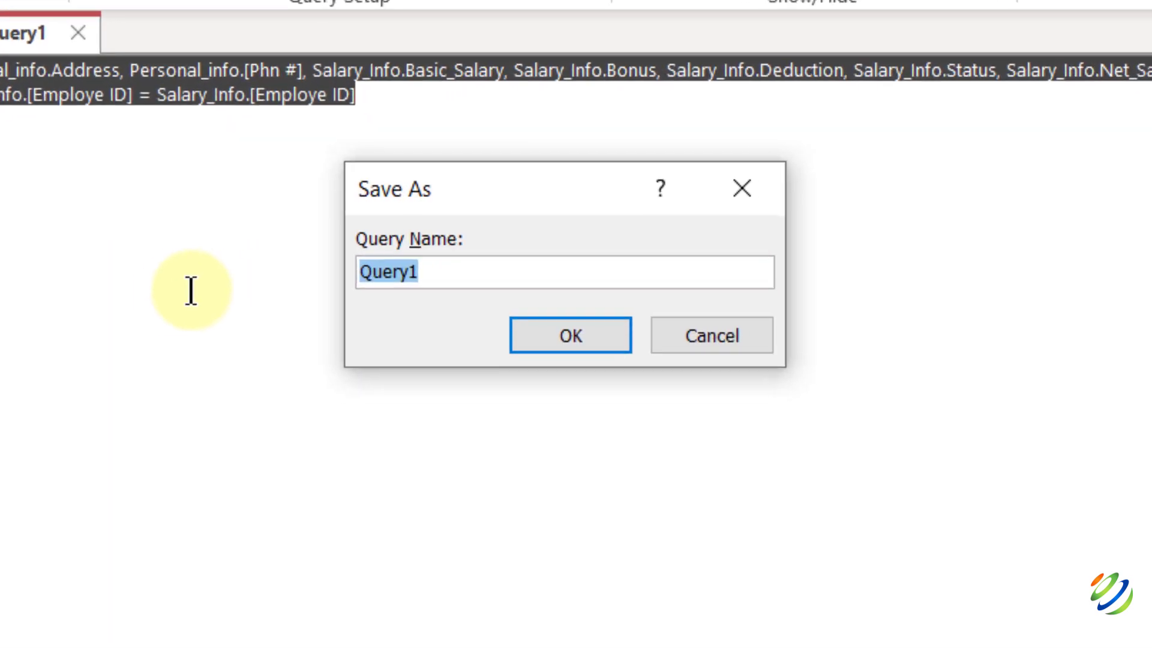
pyautogui.write('Query_Info')
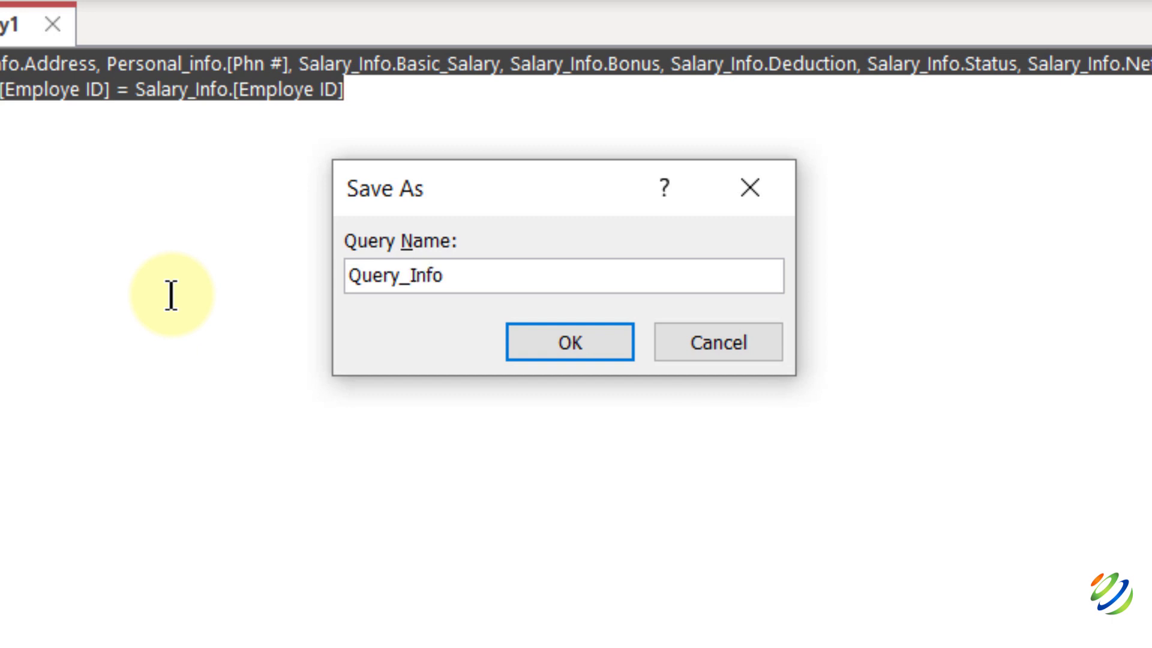
pyautogui.press('Return')
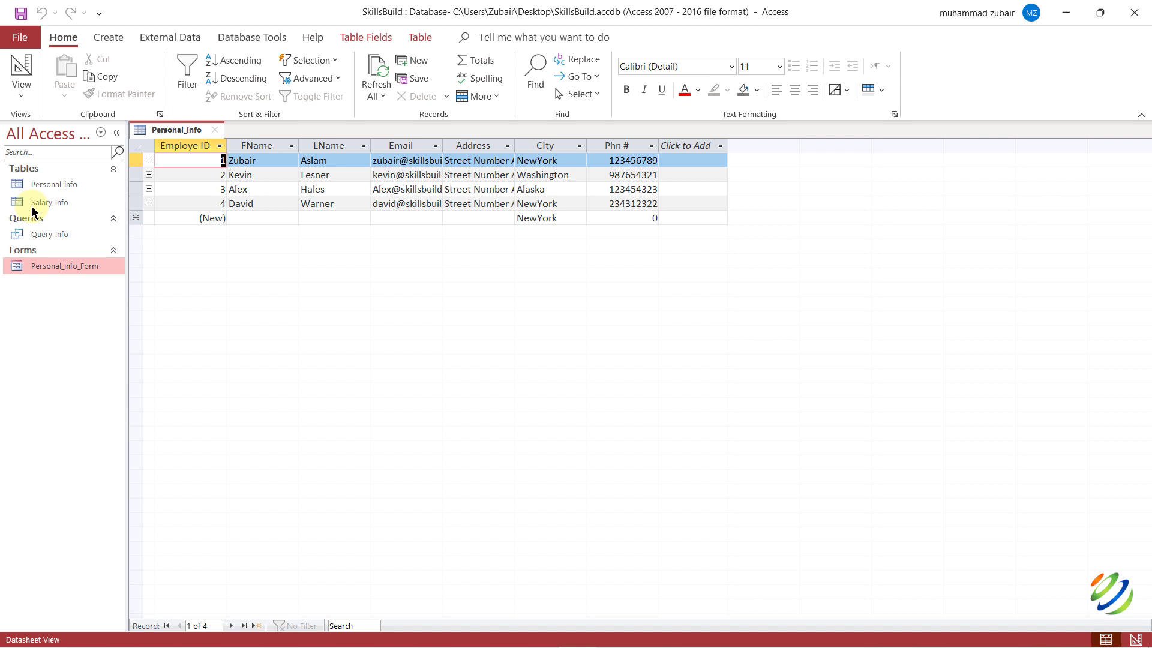
# Close the Personal_info datasheet and open Query_Info to show its four employees' salary, bonus and deduction values.
pyautogui.click(54, 184)
pyautogui.click(214, 130)
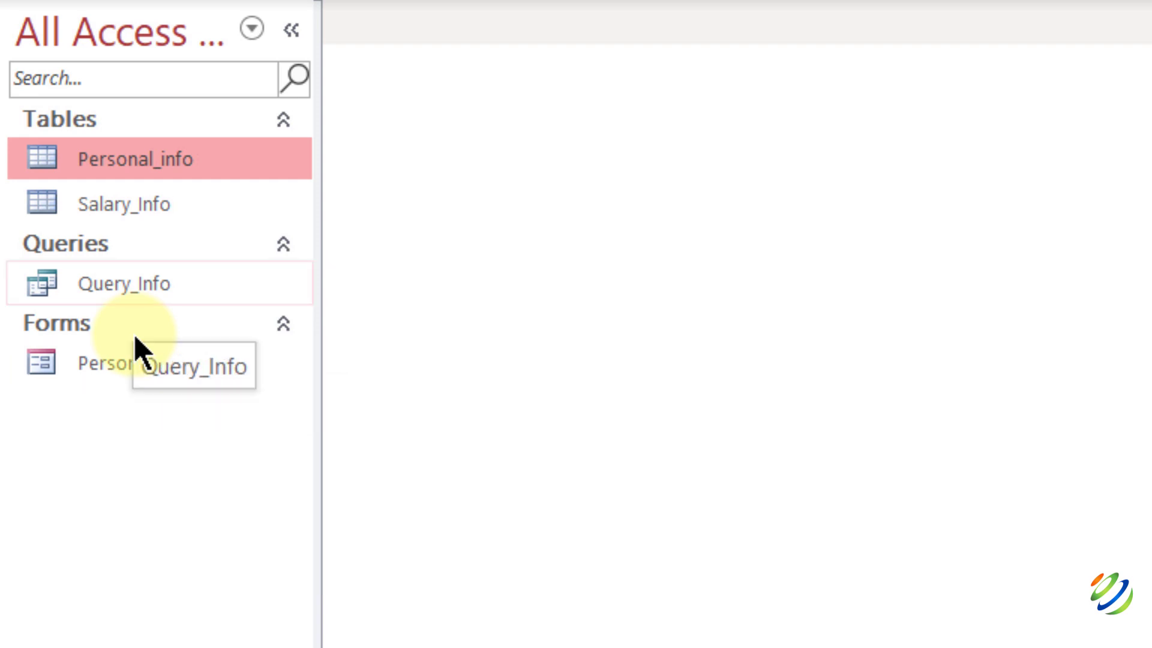
pyautogui.click(125, 290)
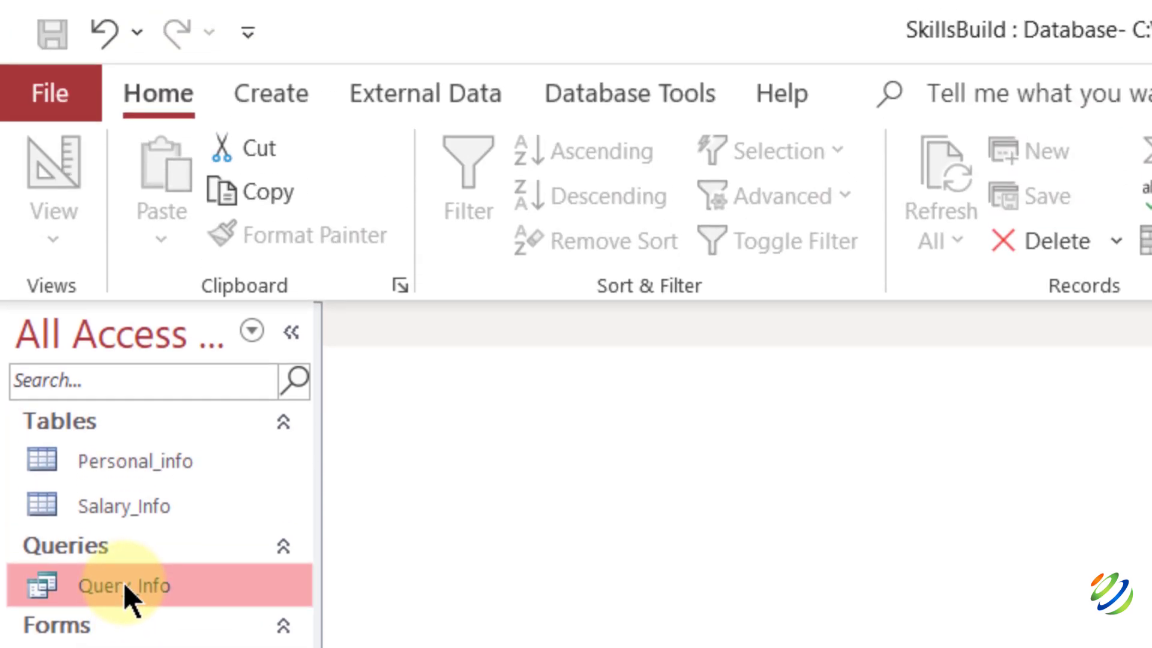
pyautogui.doubleClick(125, 583)
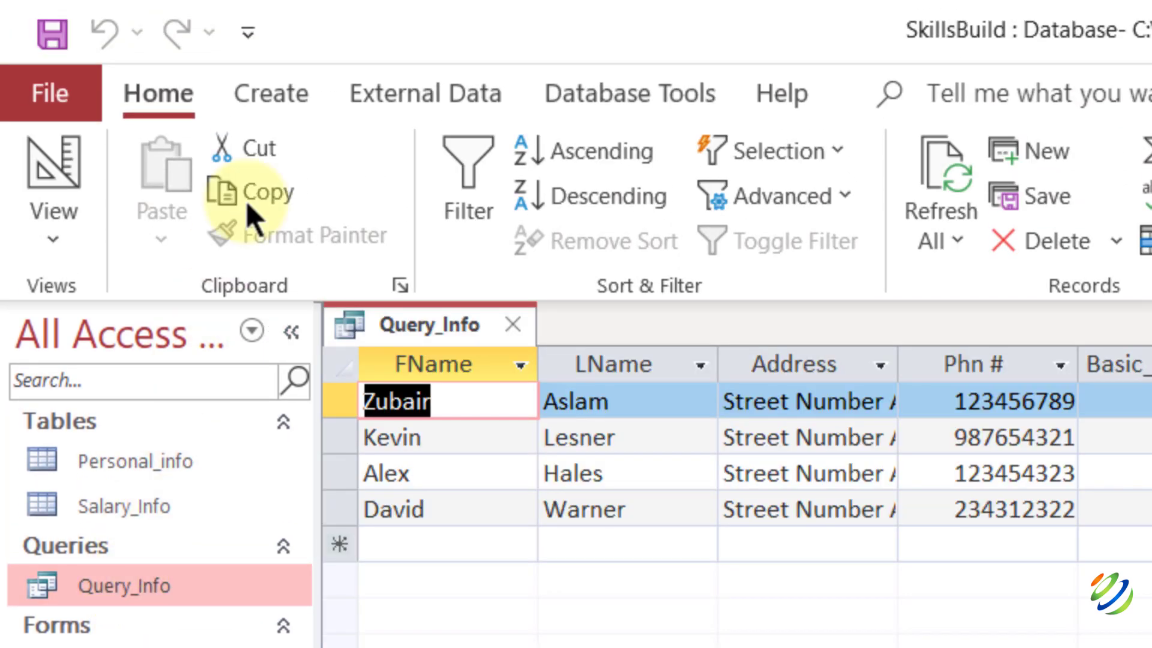
pyautogui.click(282, 96)
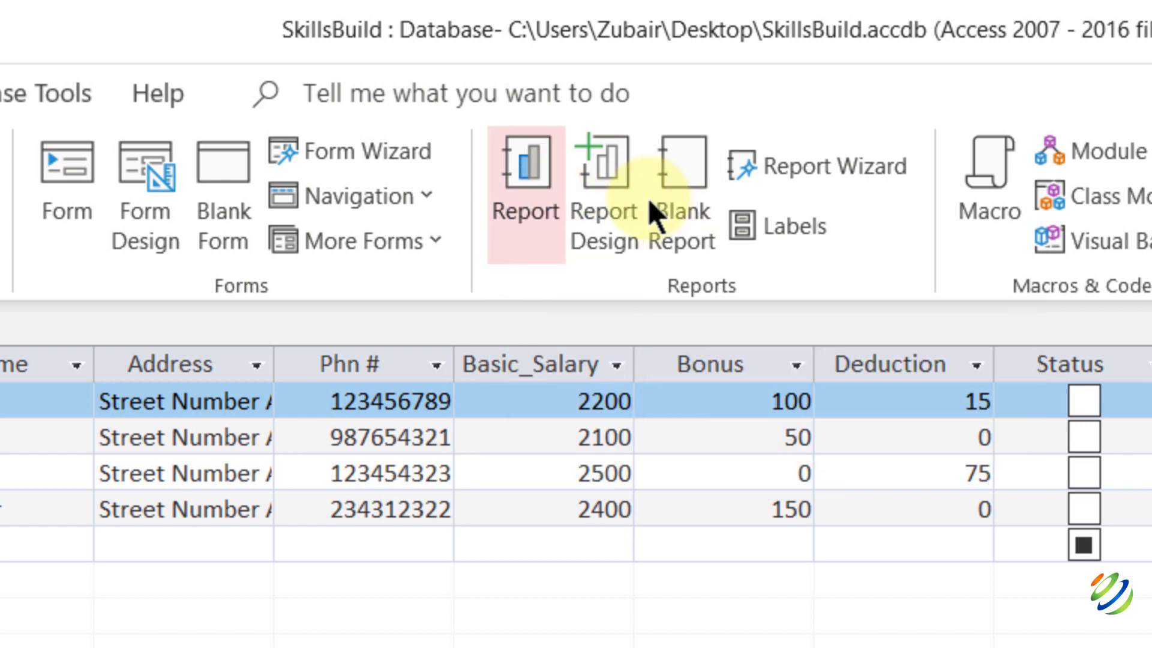
# Build a report from the Query_Info results and save it as Query_Report.
pyautogui.click(543, 192)
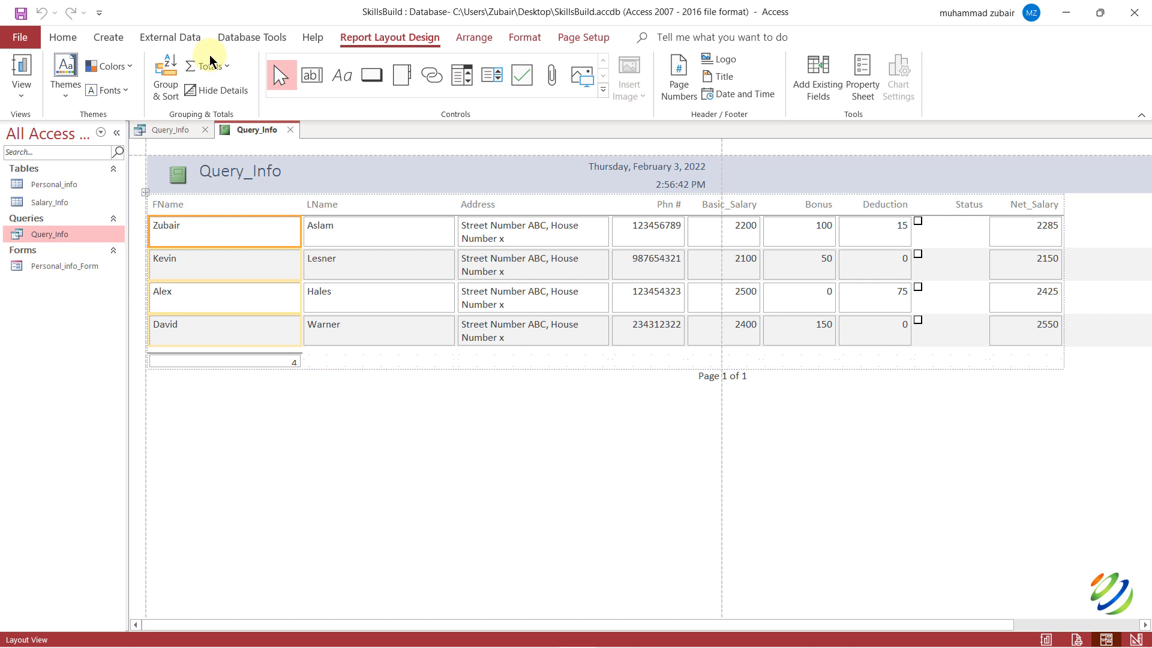
pyautogui.hotkey('ctrl', 's')
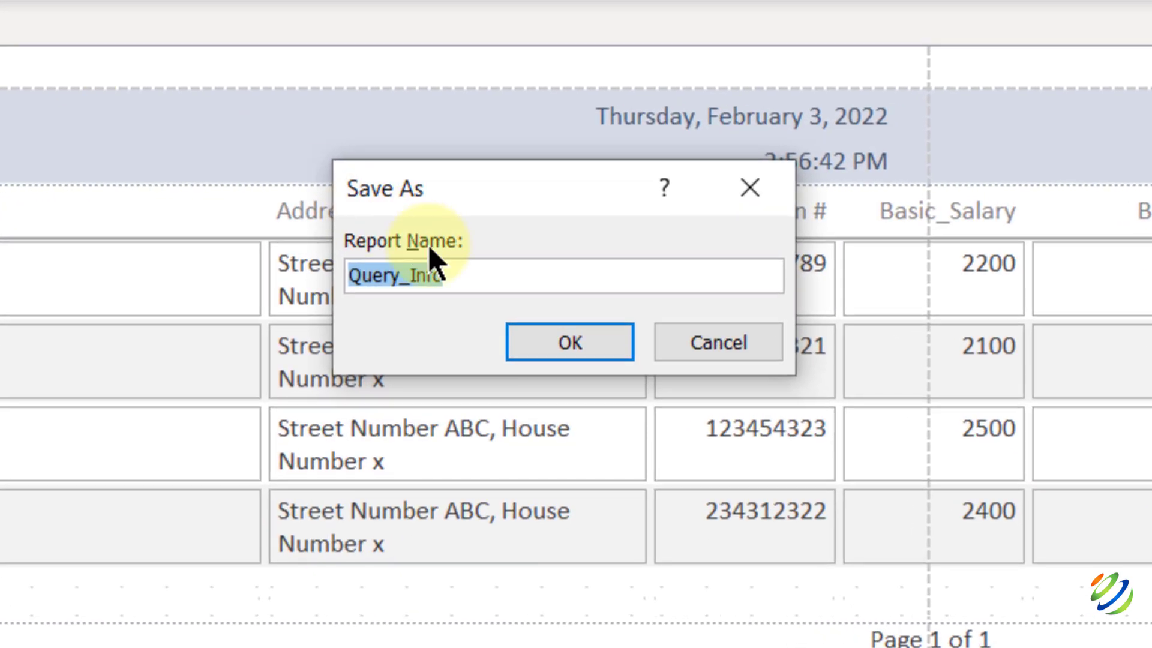
pyautogui.write('Query')
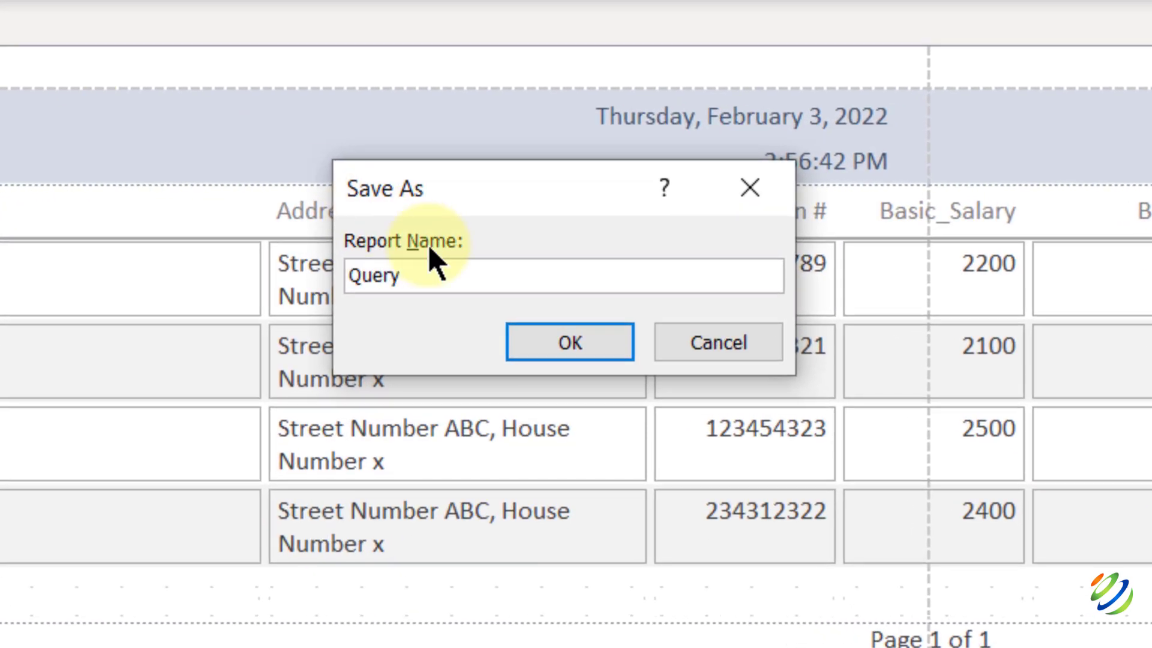
pyautogui.write('_Report')
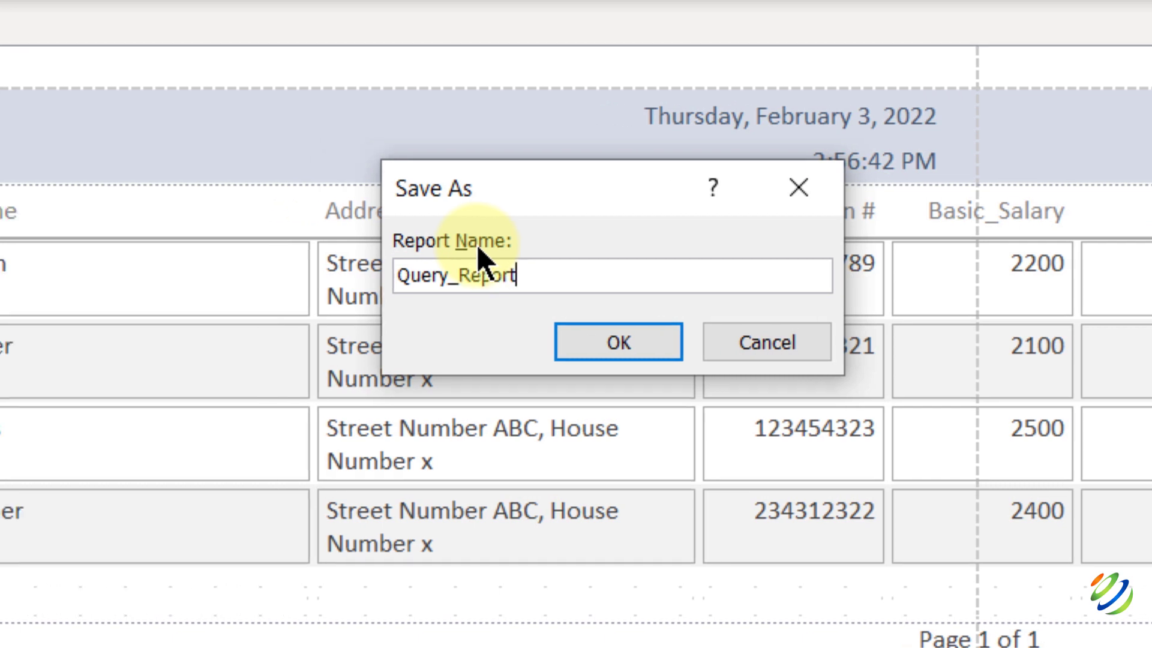
pyautogui.press('Return')
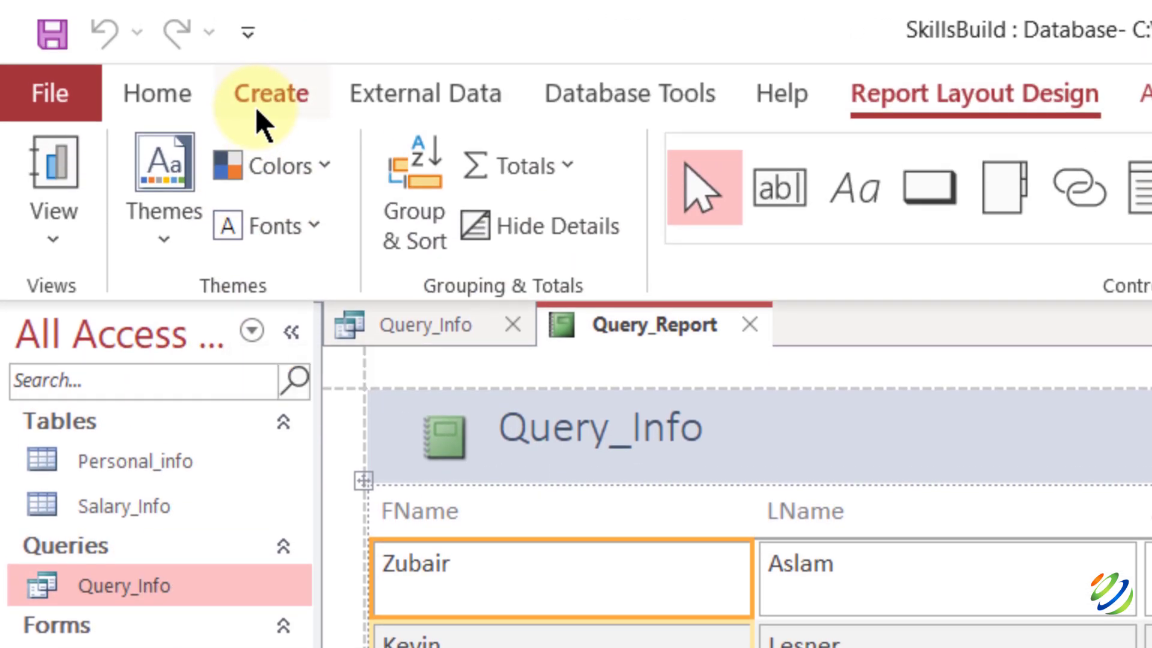
# Start a new blank report and list all tables available to it.
pyautogui.click(259, 117)
pyautogui.click(661, 161)
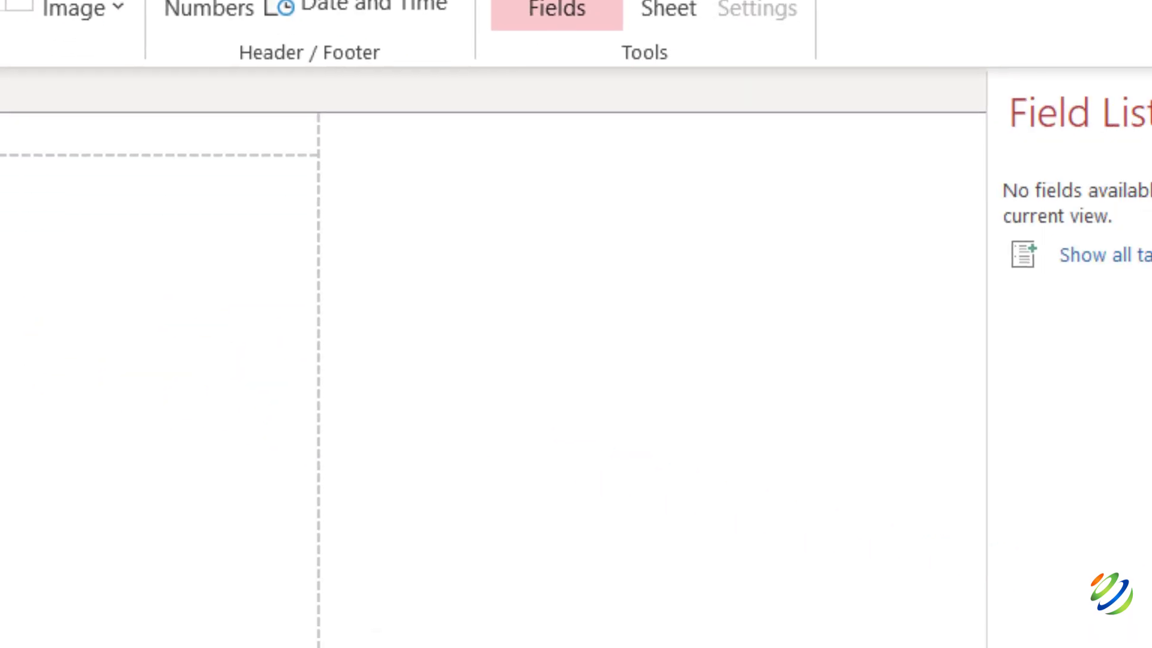
pyautogui.click(835, 192)
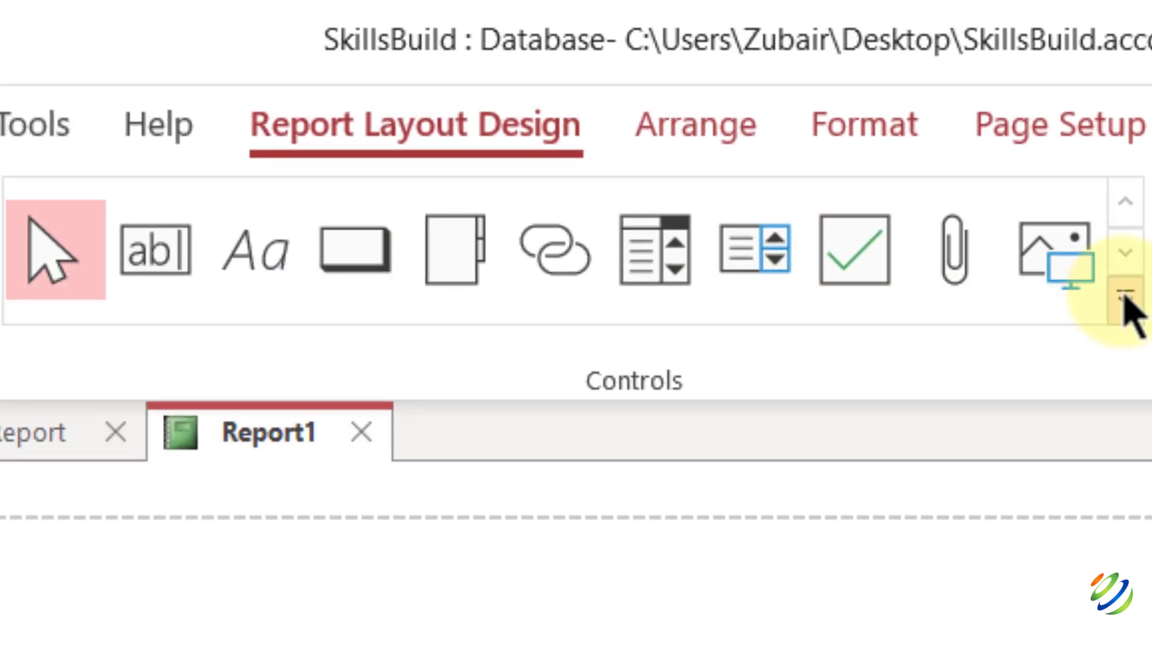
# Browse the report Controls, Colors and Themes galleries, then select Query_Info in the navigation pane.
pyautogui.click(1126, 298)
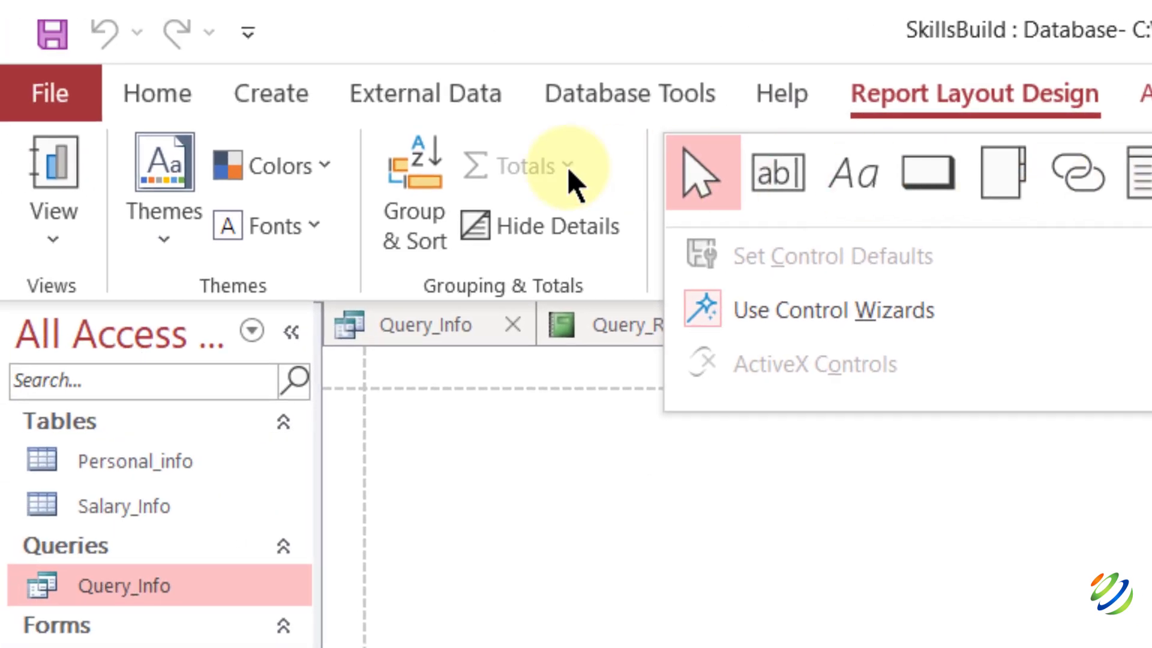
pyautogui.click(329, 169)
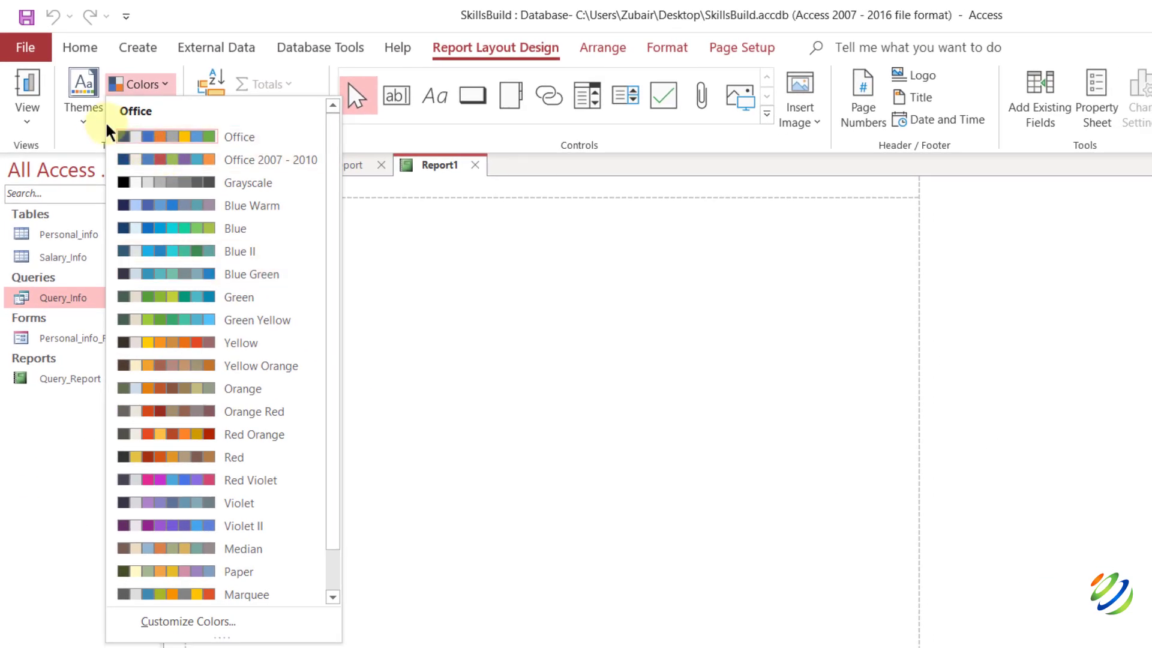
pyautogui.click(91, 117)
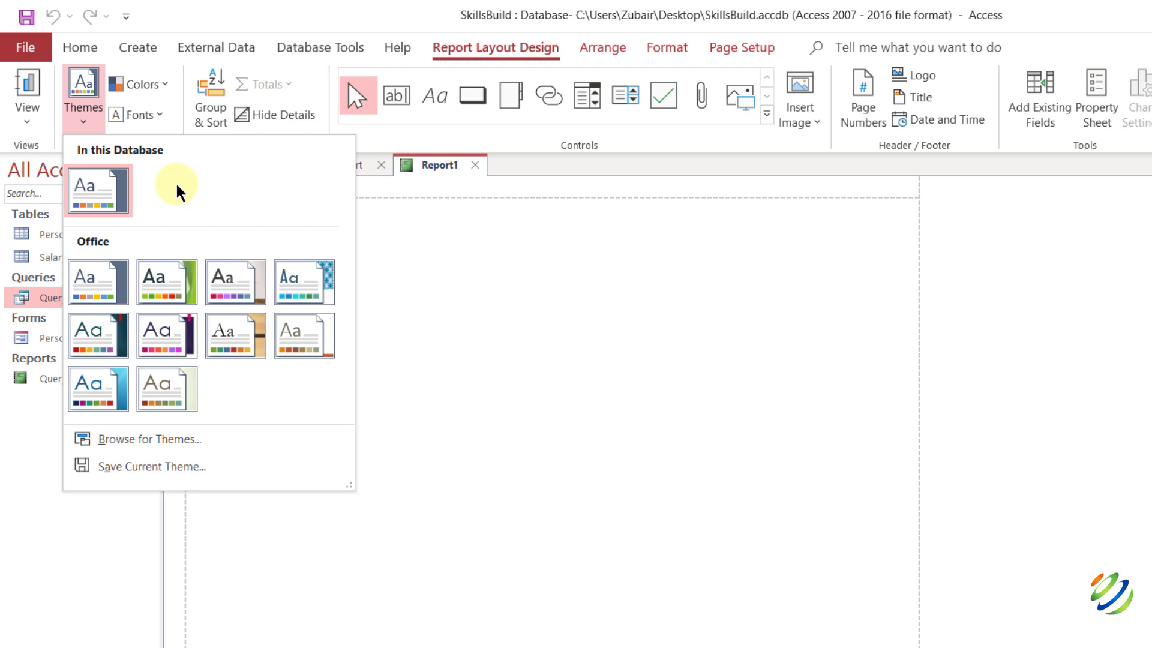
pyautogui.click(376, 270)
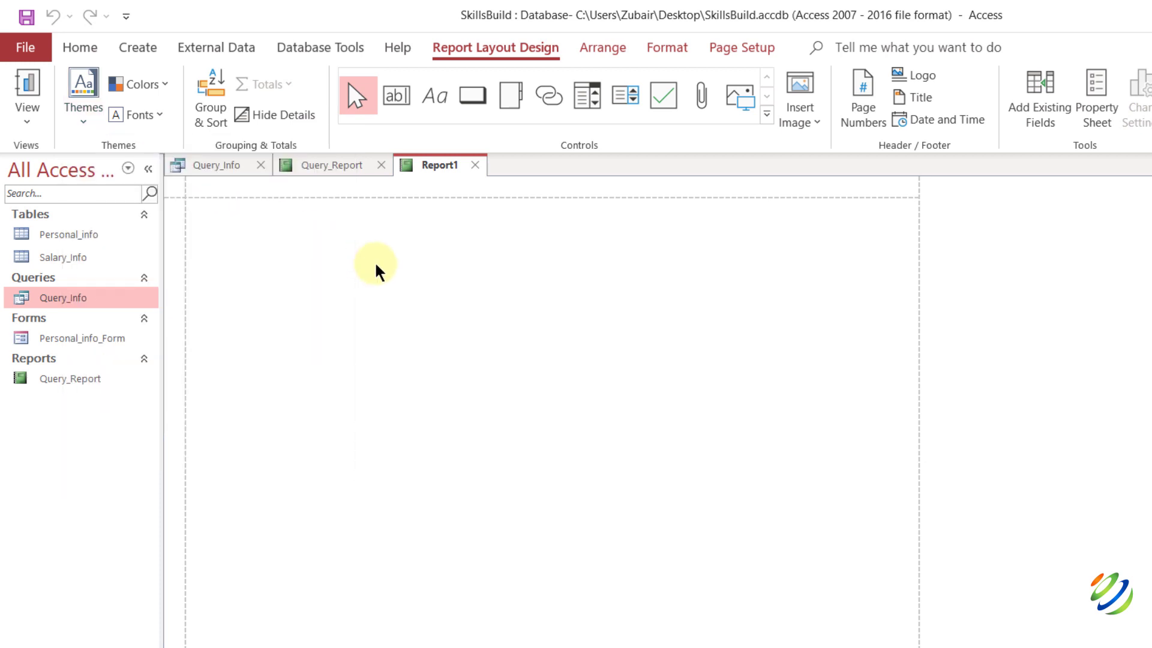
pyautogui.click(93, 339)
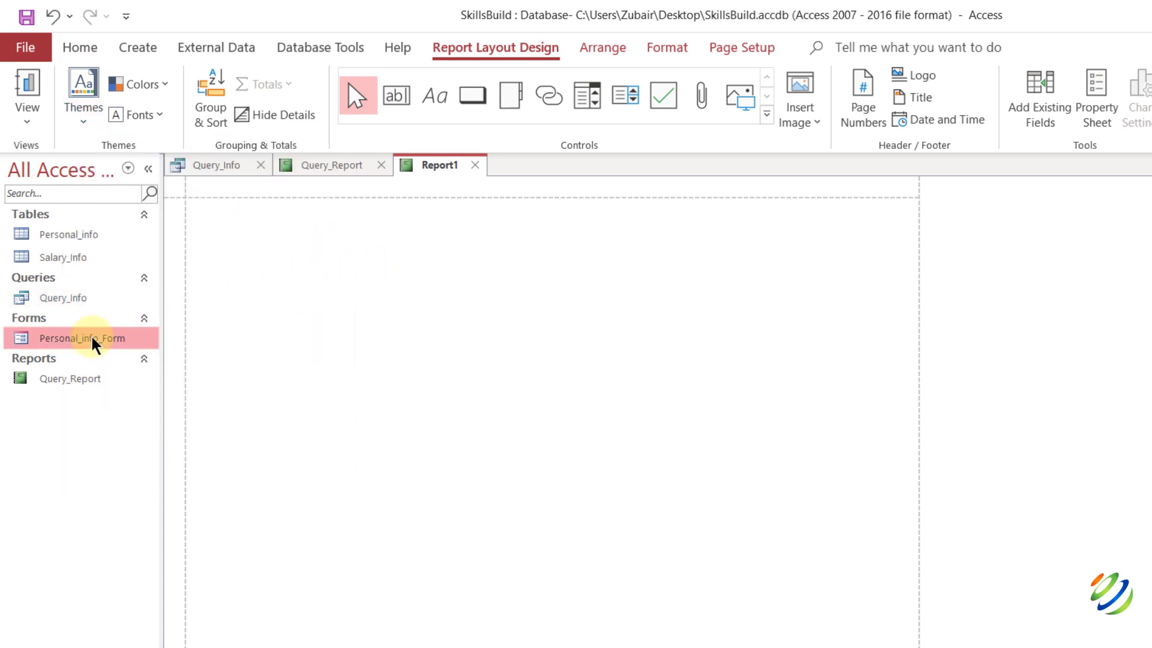
pyautogui.click(165, 84)
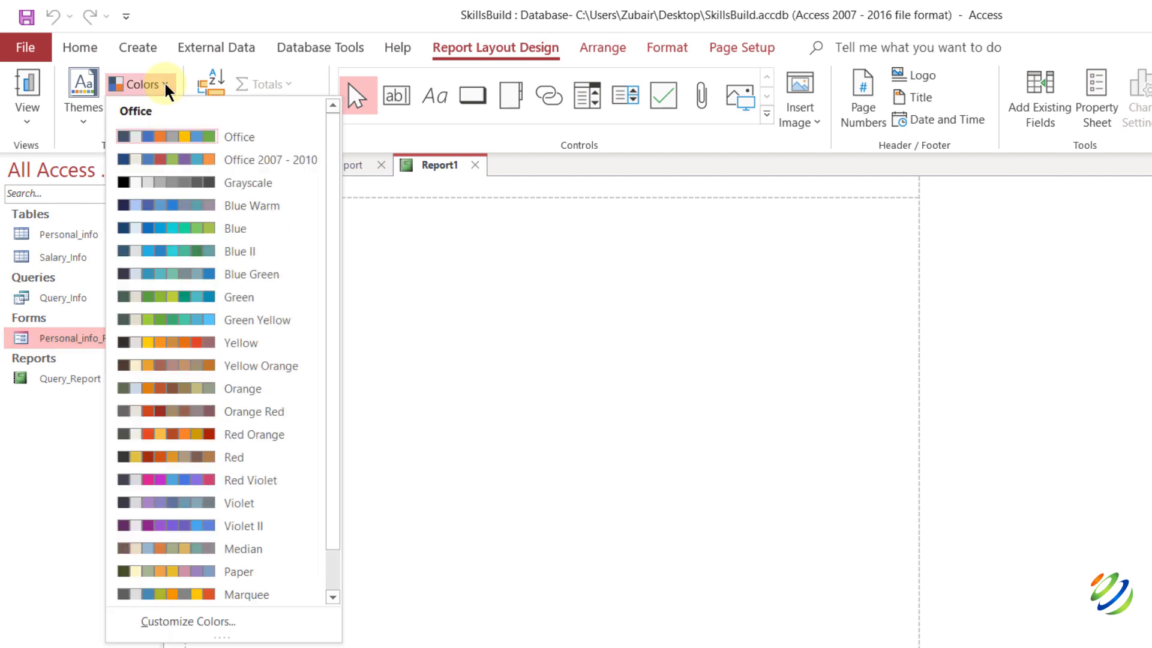
pyautogui.click(44, 281)
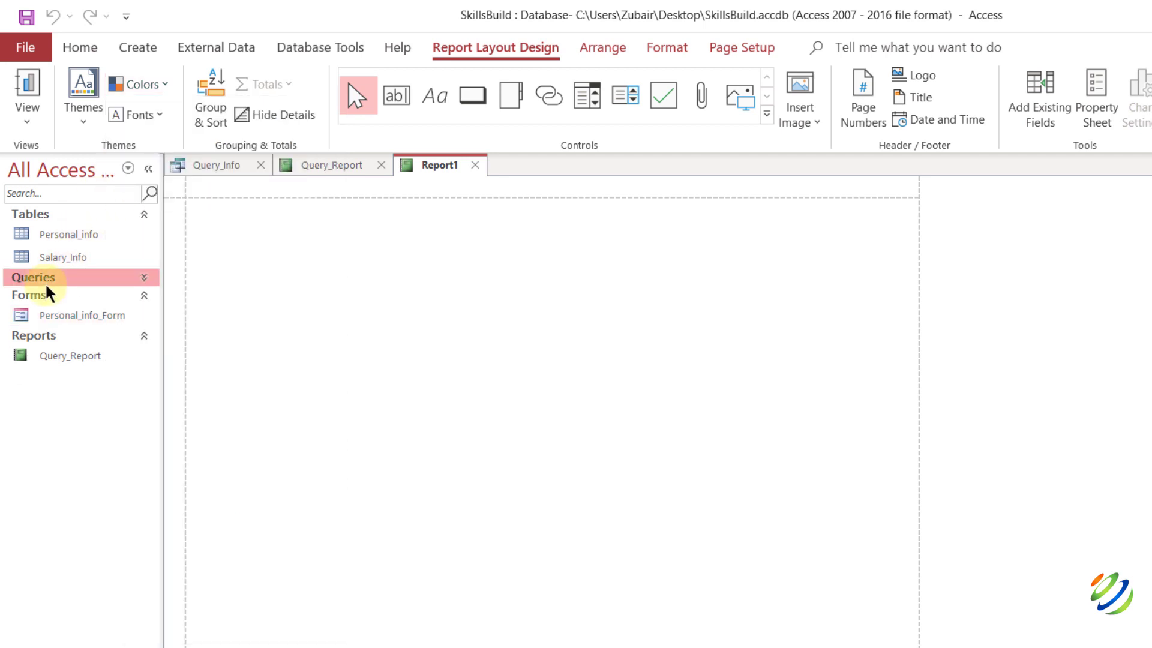
pyautogui.click(50, 234)
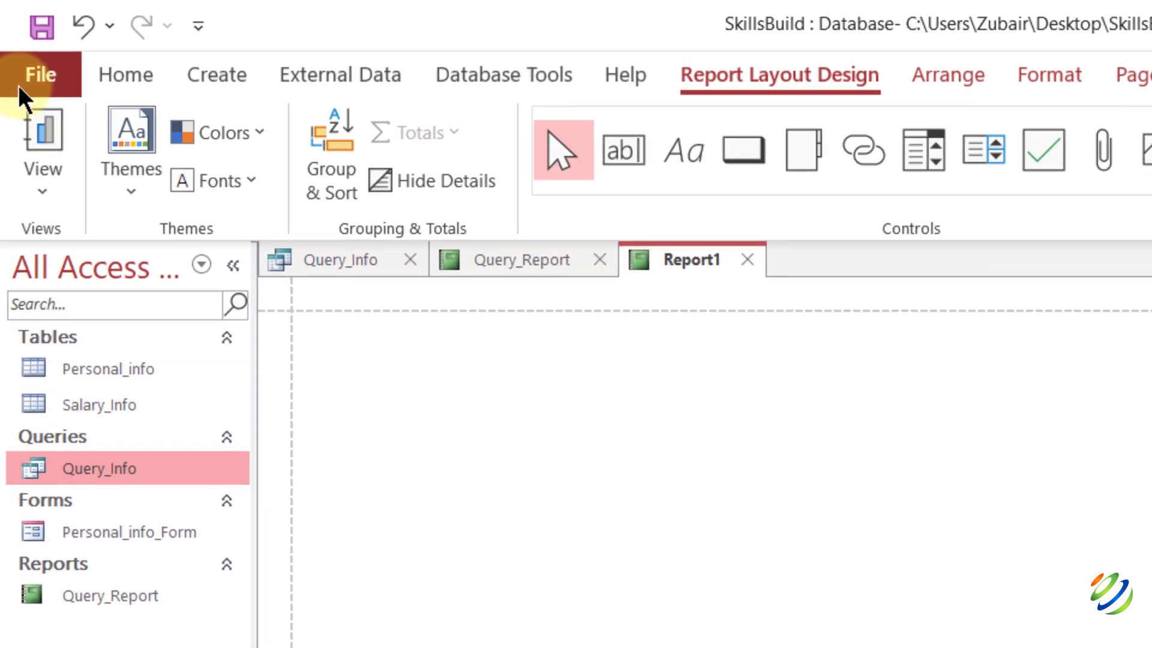
# Save a copy of the database on the Desktop as SkillsBuild1.accdb in Access Database format.
pyautogui.click(18, 86)
pyautogui.click(99, 546)
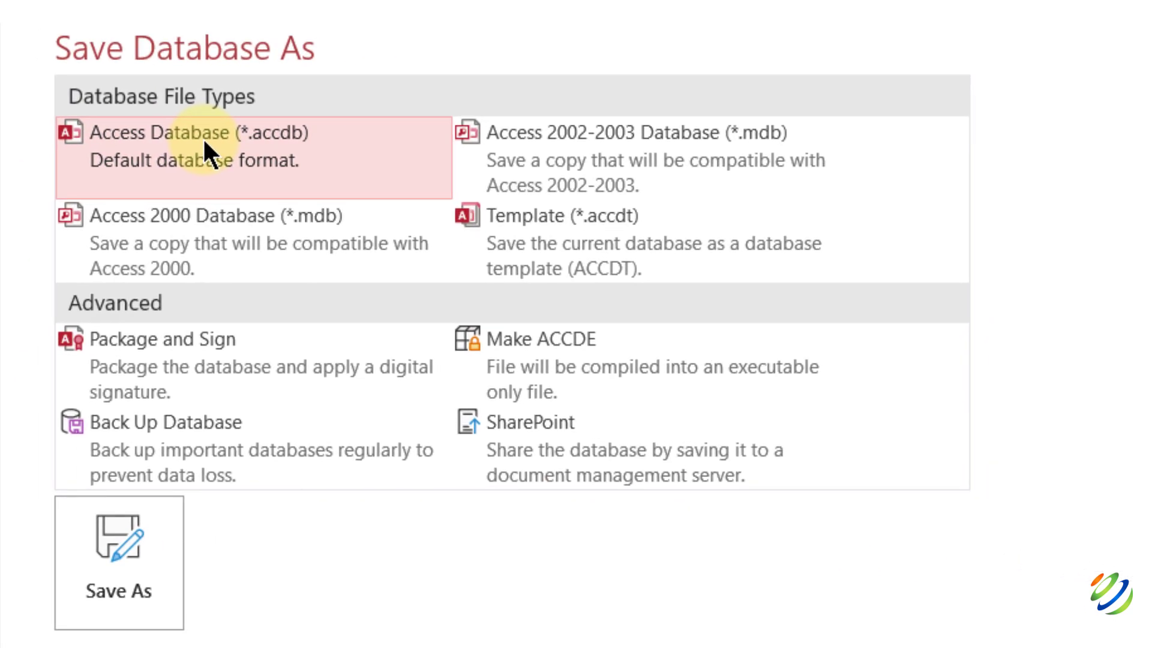
pyautogui.doubleClick(202, 138)
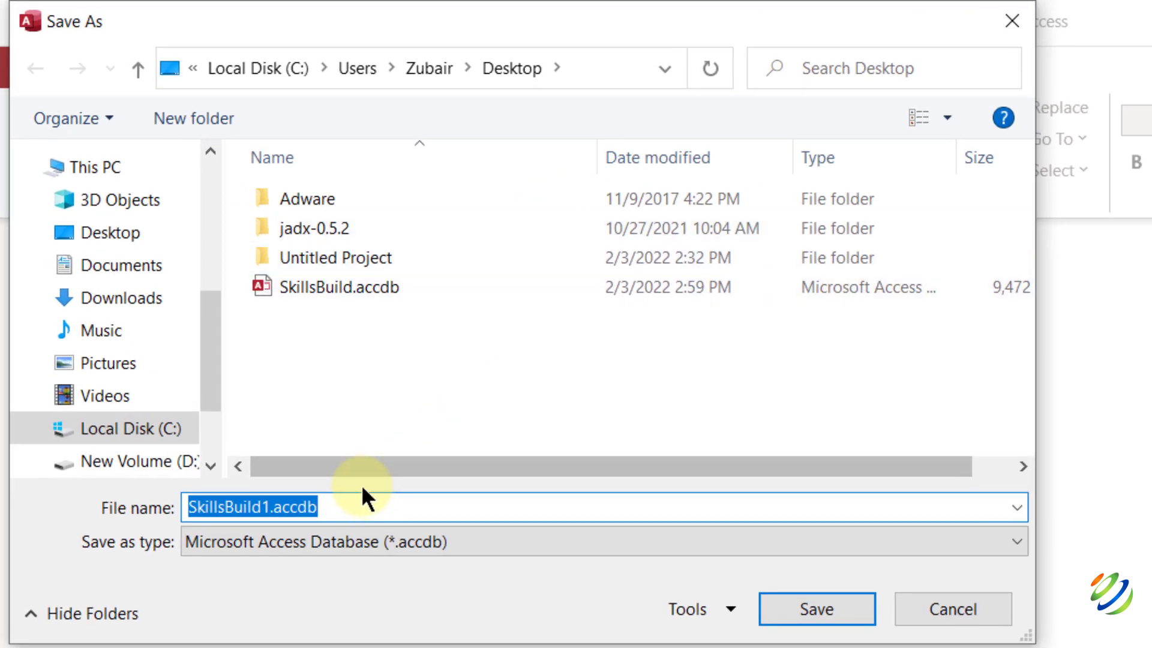
pyautogui.click(815, 616)
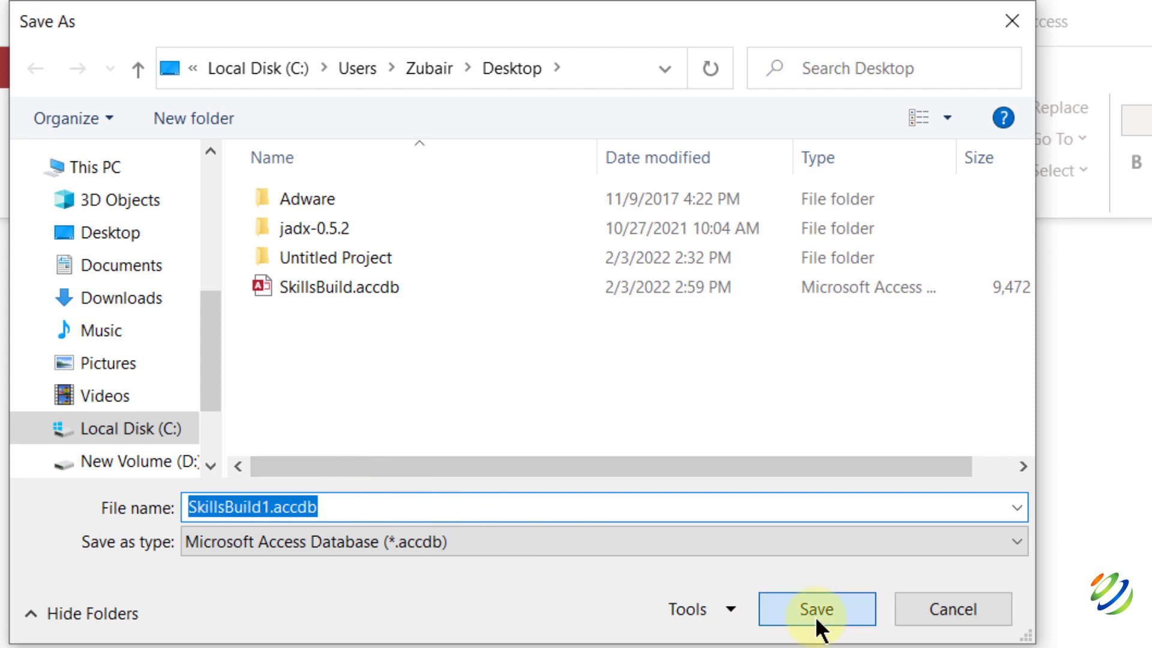